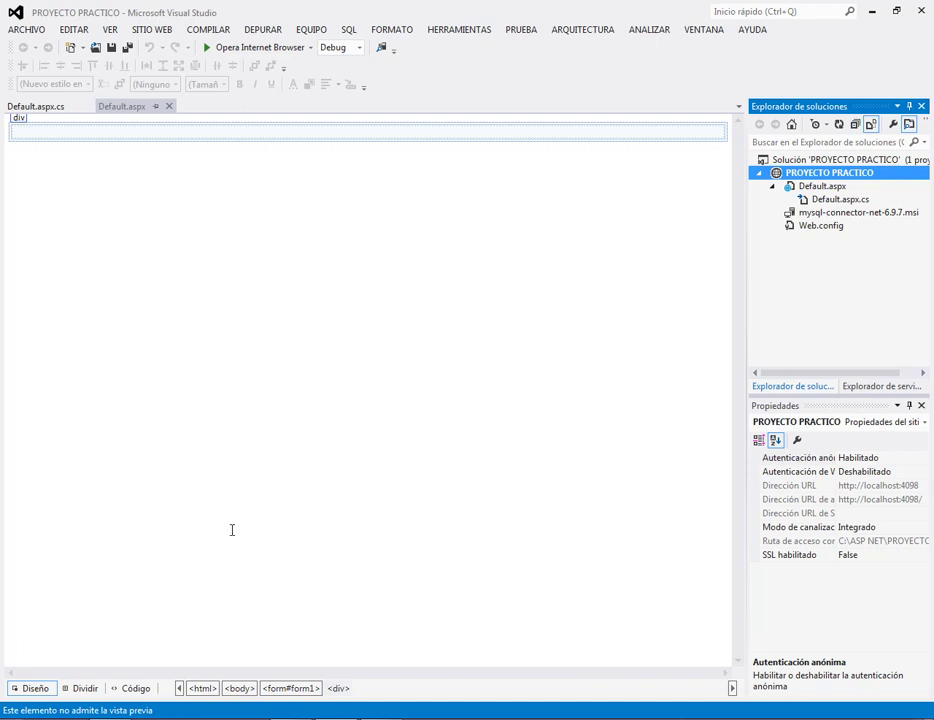
In Explorer, browse from C: into Archivos de programa (x86) > MySQL > MySQL Server 5.1.
{"action": "key", "text": "alt+Tab"}
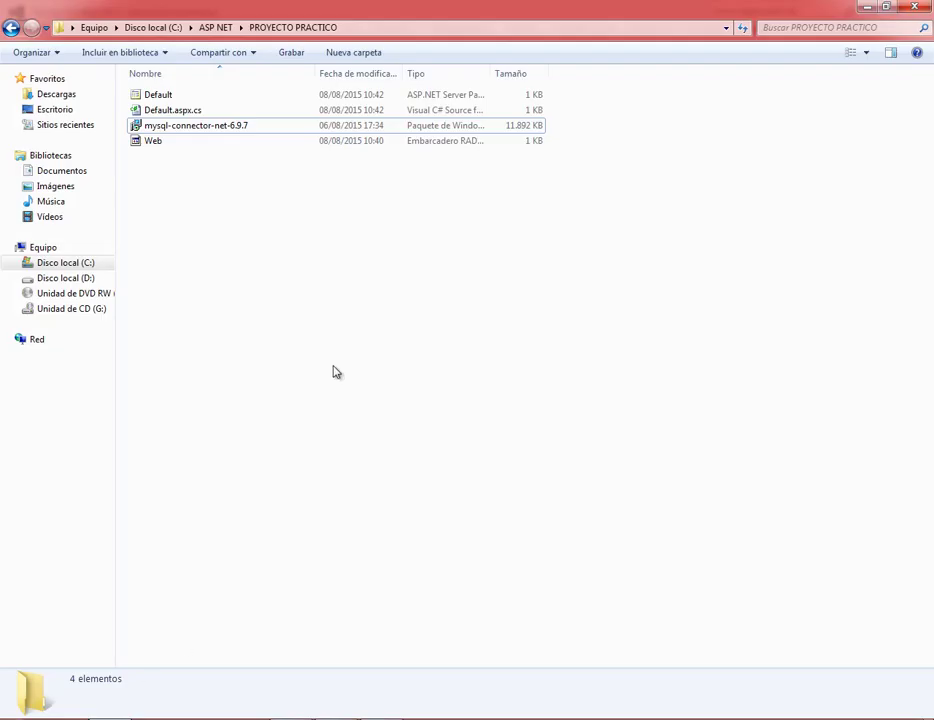
{"action": "left_click", "coordinate": [11, 27]}
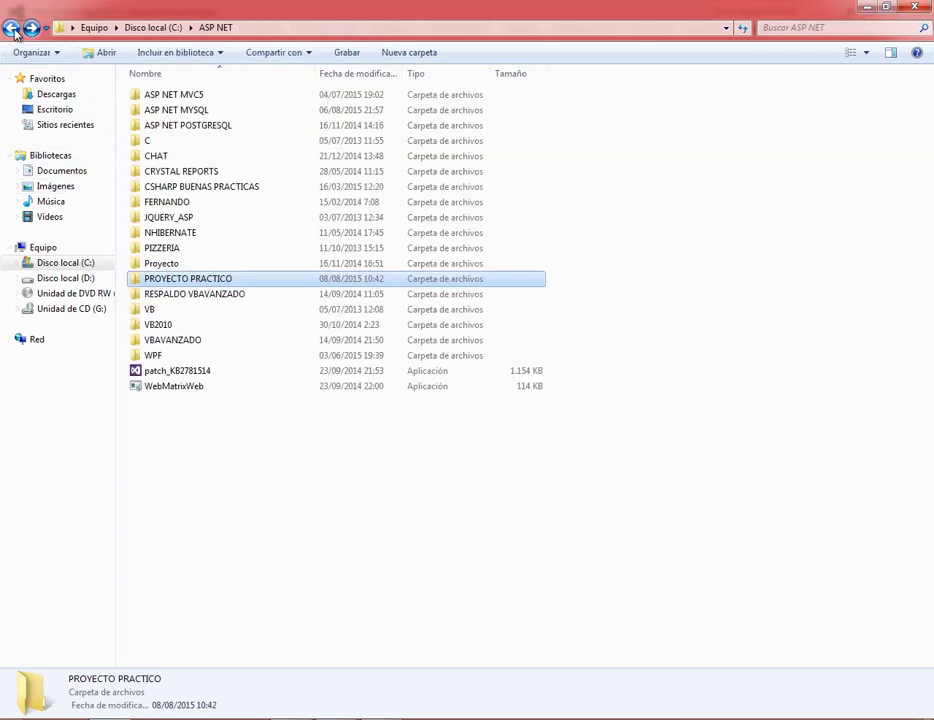
{"action": "left_click", "coordinate": [11, 27]}
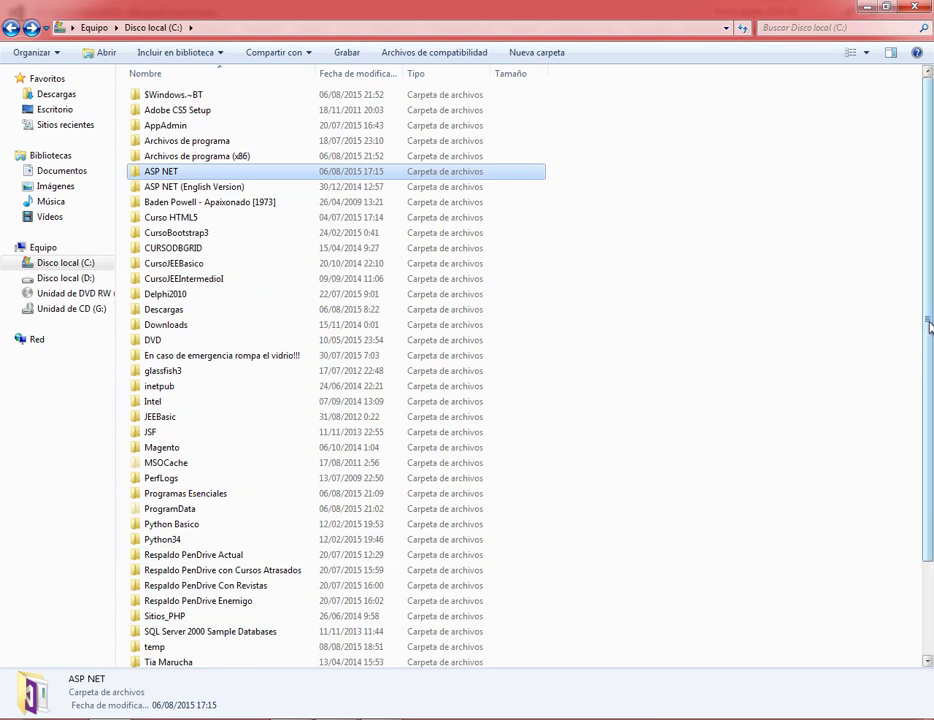
{"action": "double_click", "coordinate": [219, 167]}
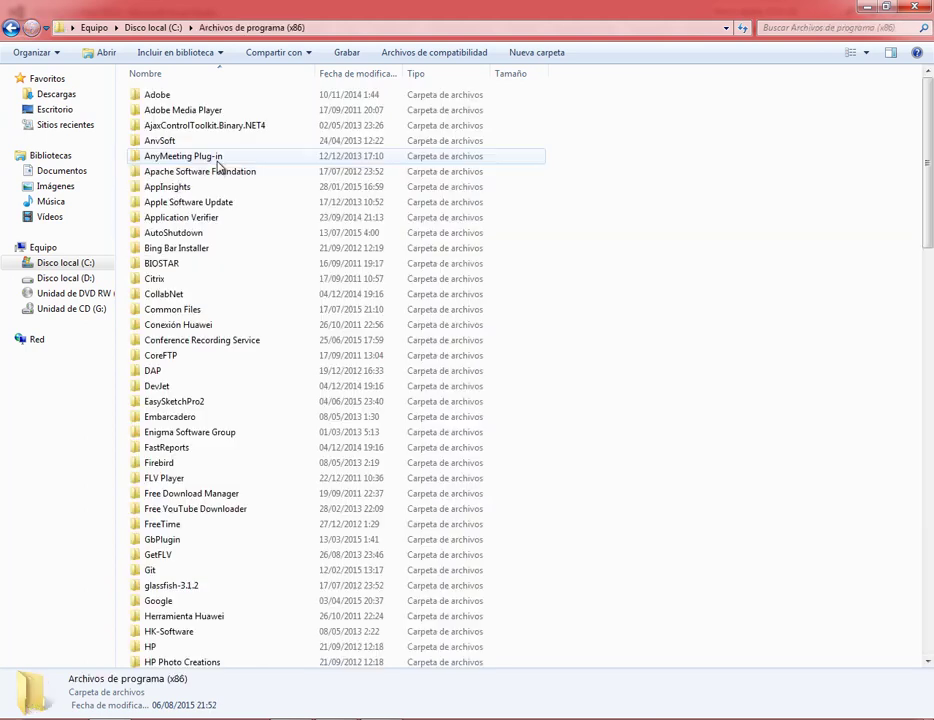
{"action": "left_click_drag", "start_coordinate": [929, 231], "coordinate": [931, 483]}
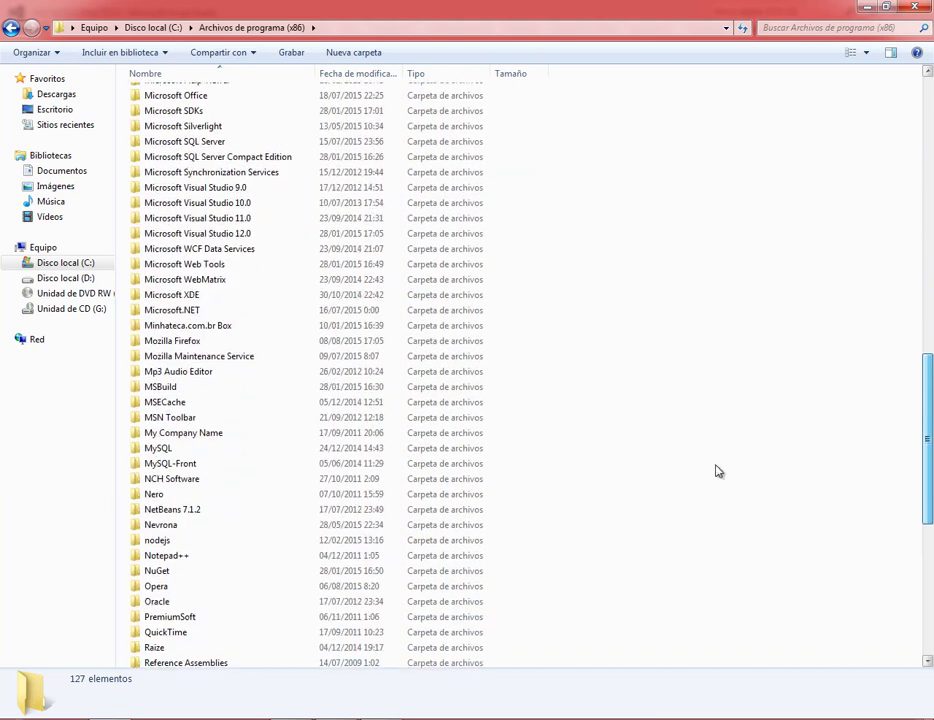
{"action": "double_click", "coordinate": [176, 444]}
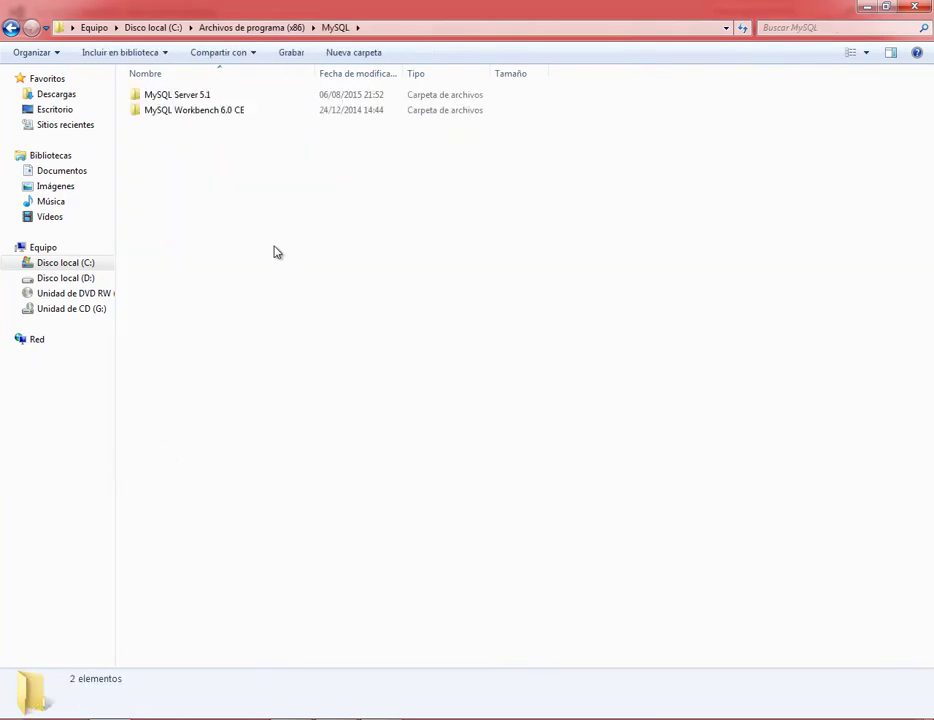
{"action": "double_click", "coordinate": [178, 97]}
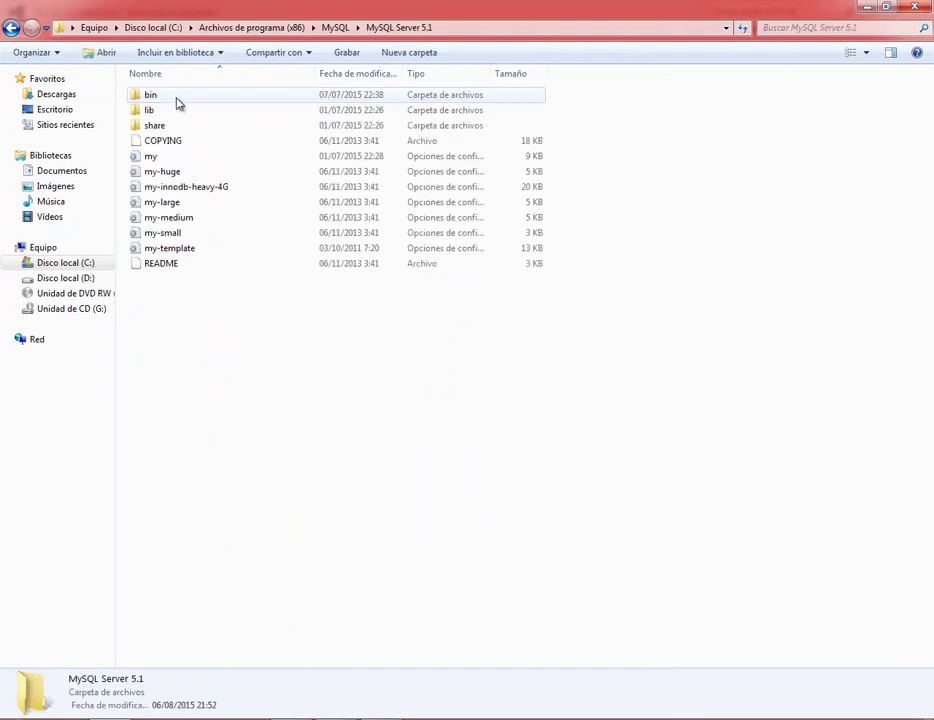
Find MySql.Data.DLL in the lib\plugin folder and check its details, then return to Visual Studio.
{"action": "double_click", "coordinate": [152, 98]}
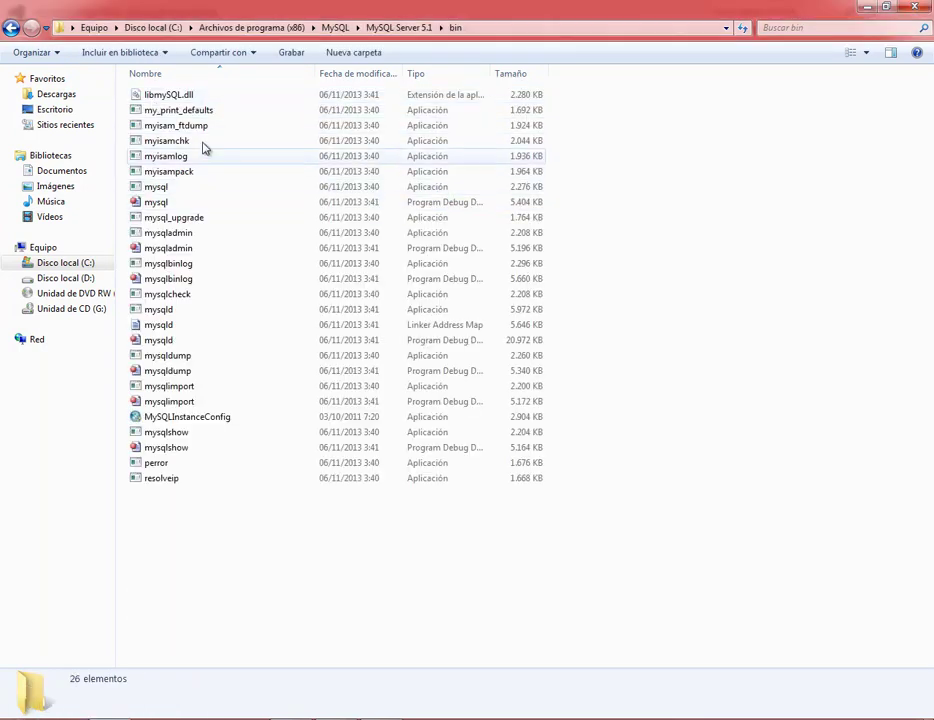
{"action": "left_click", "coordinate": [11, 28]}
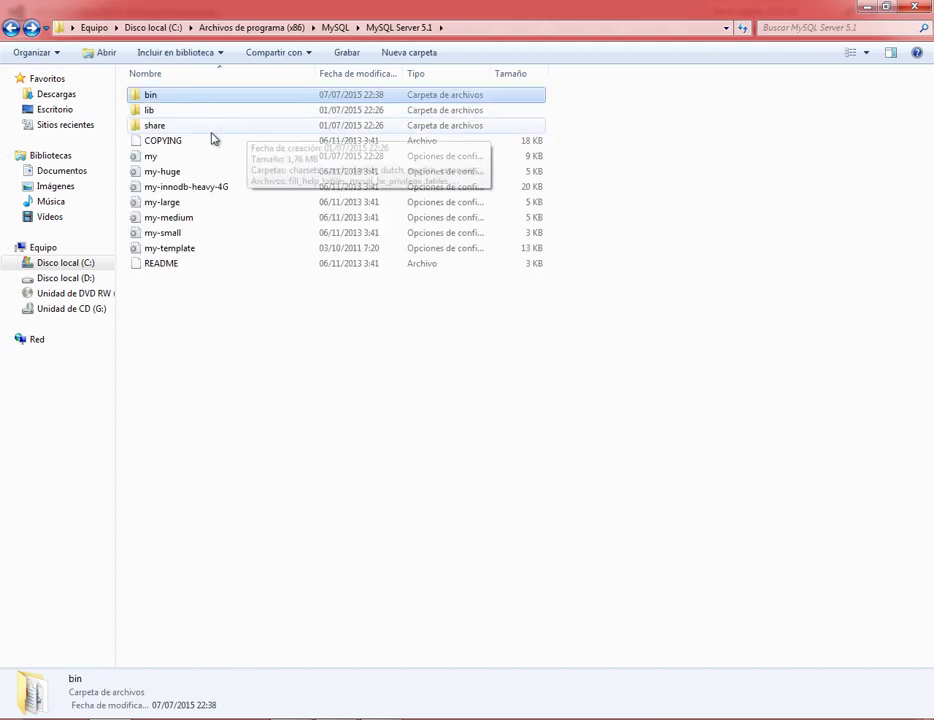
{"action": "double_click", "coordinate": [146, 108]}
{"action": "double_click", "coordinate": [160, 96]}
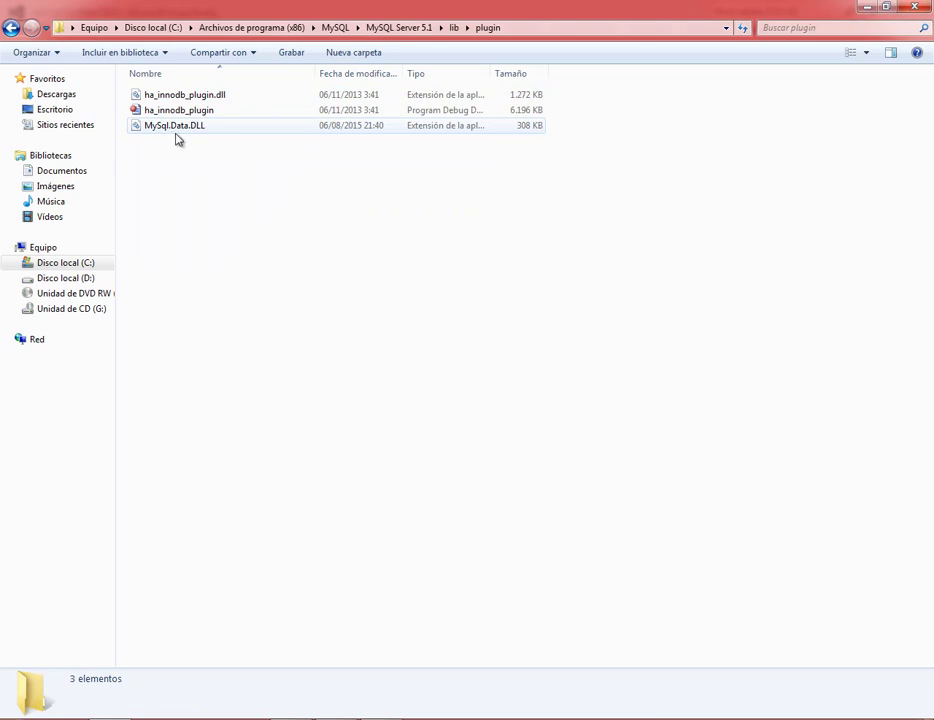
{"action": "left_click", "coordinate": [198, 134]}
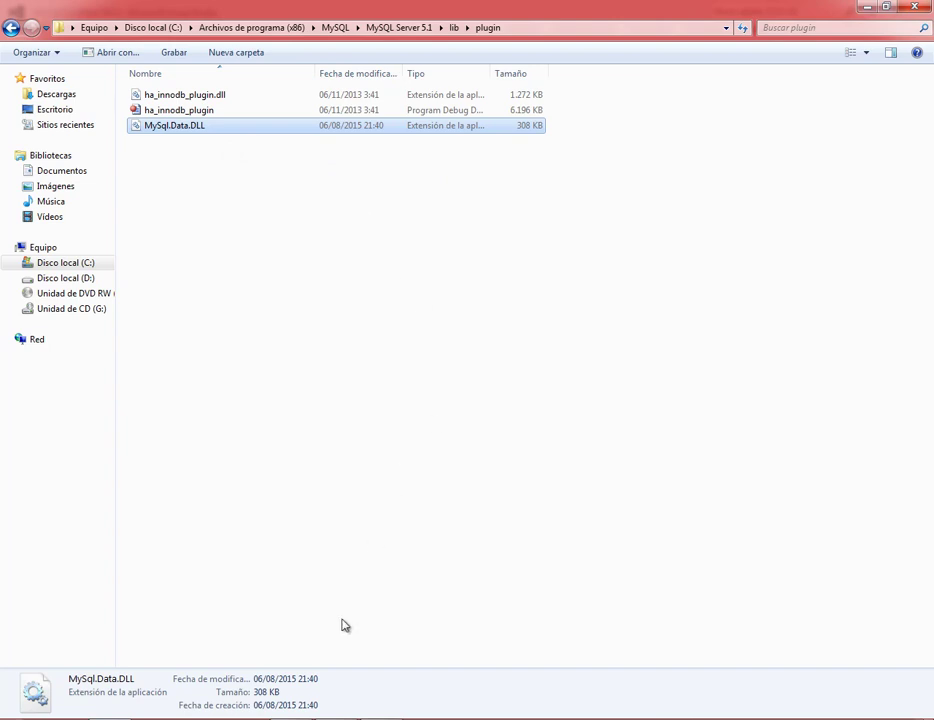
{"action": "key", "text": "alt+Tab"}
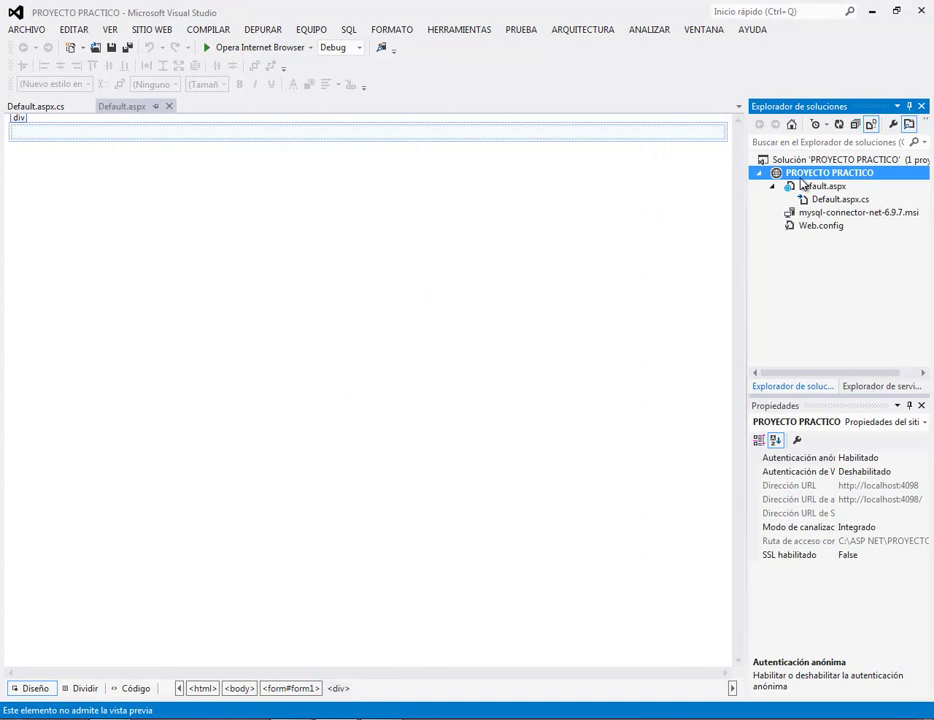
Open Agregar referencia for PROYECTO PRACTICO and select MySql.Data.DLL under Reciente.
{"action": "right_click", "coordinate": [802, 182]}
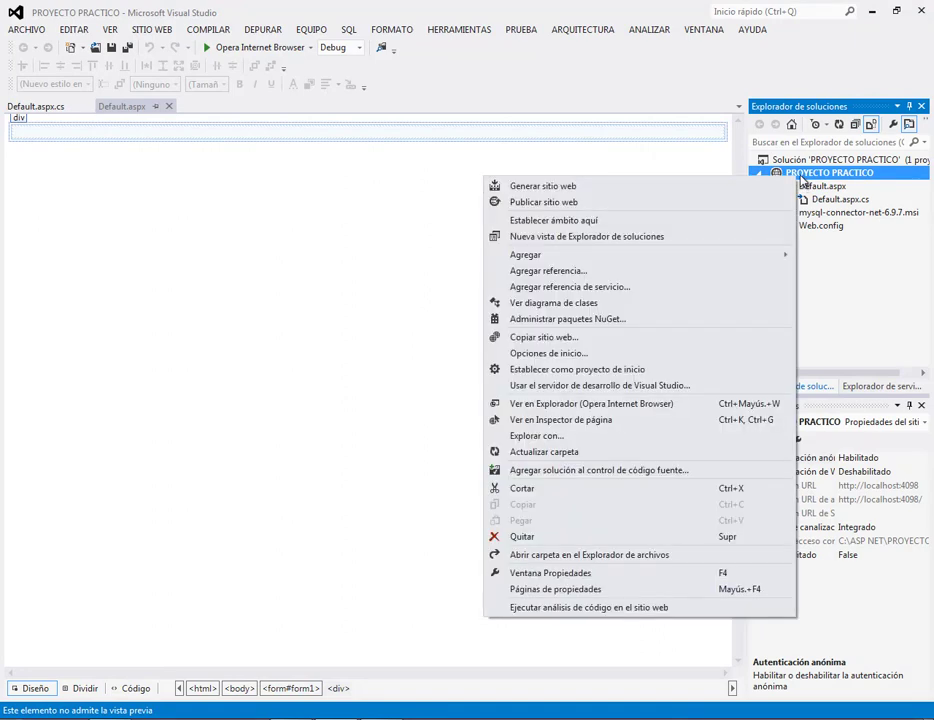
{"action": "left_click", "coordinate": [742, 278]}
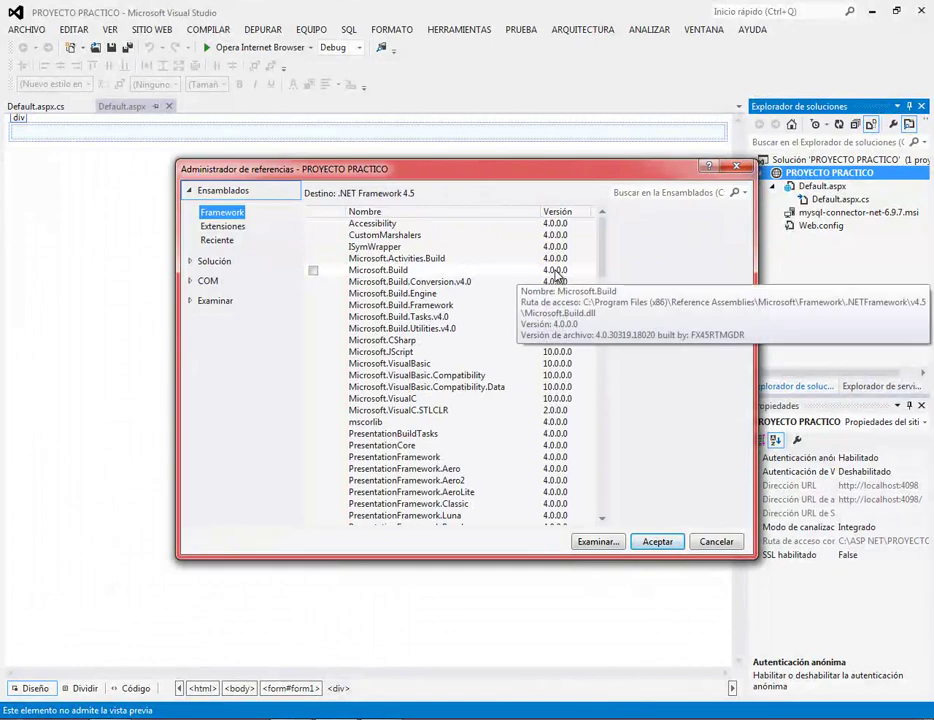
{"action": "mouse_move", "coordinate": [605, 254]}
{"action": "left_mouse_down"}
{"action": "mouse_move", "coordinate": [592, 409]}
{"action": "mouse_move", "coordinate": [612, 489]}
{"action": "mouse_move", "coordinate": [603, 240]}
{"action": "left_mouse_up"}
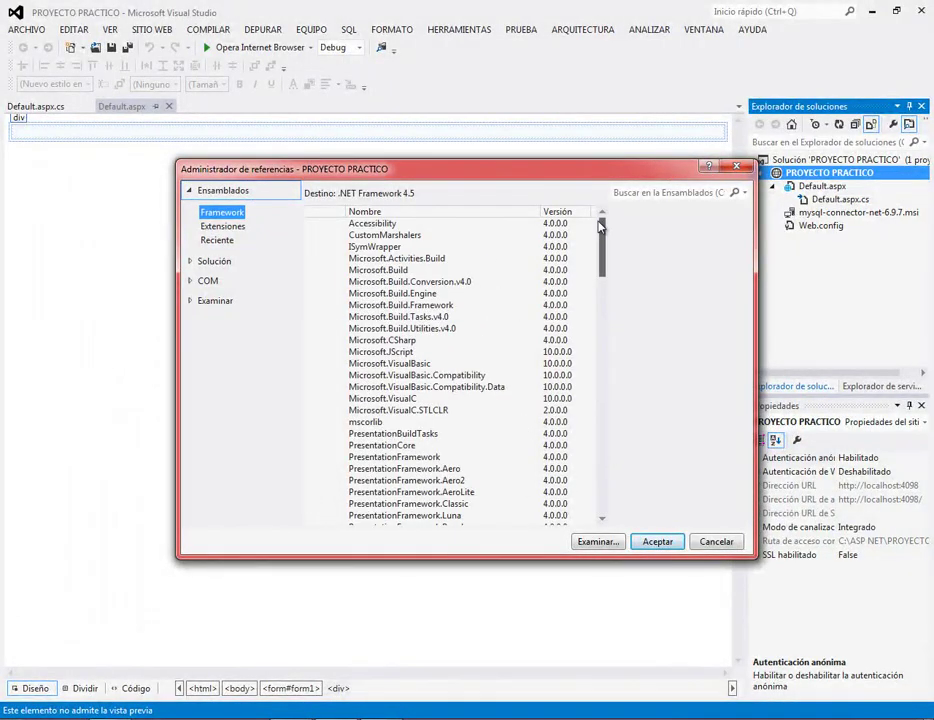
{"action": "left_click", "coordinate": [222, 226]}
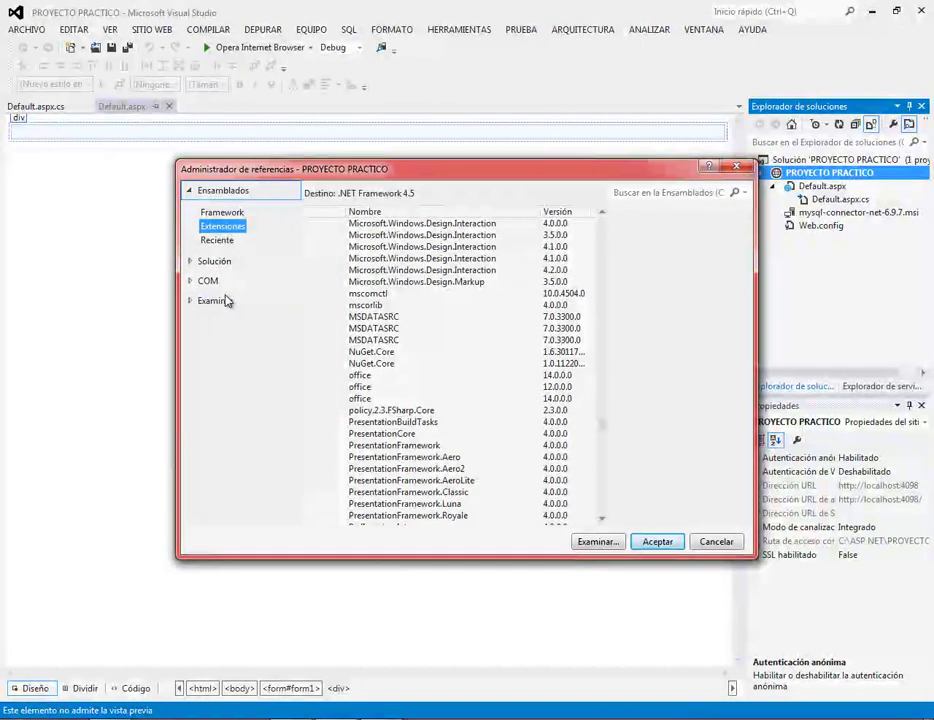
{"action": "left_click", "coordinate": [224, 304]}
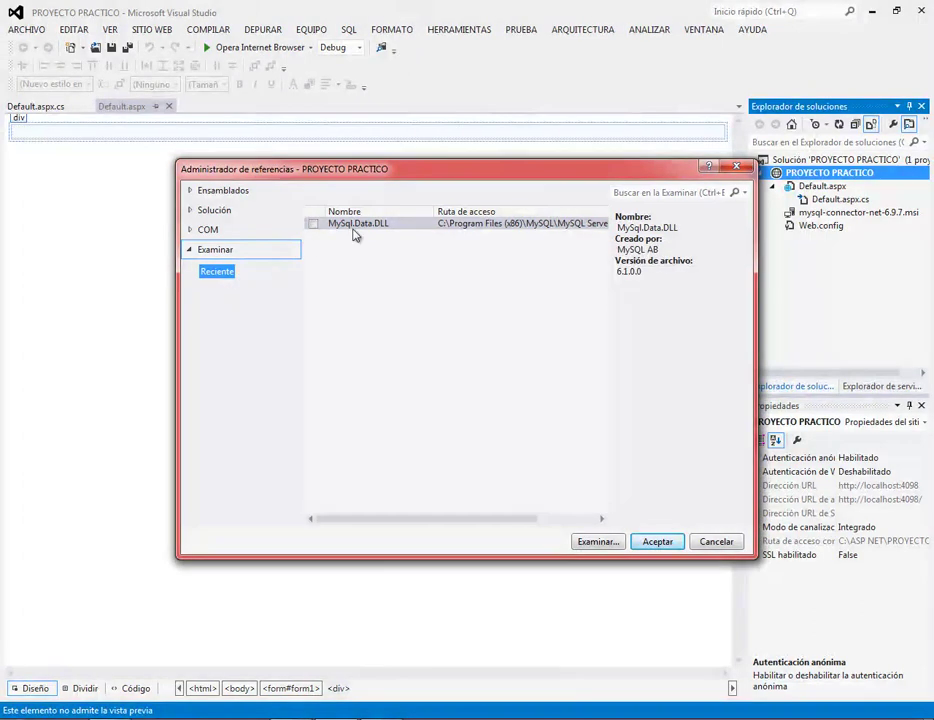
{"action": "left_click", "coordinate": [386, 227]}
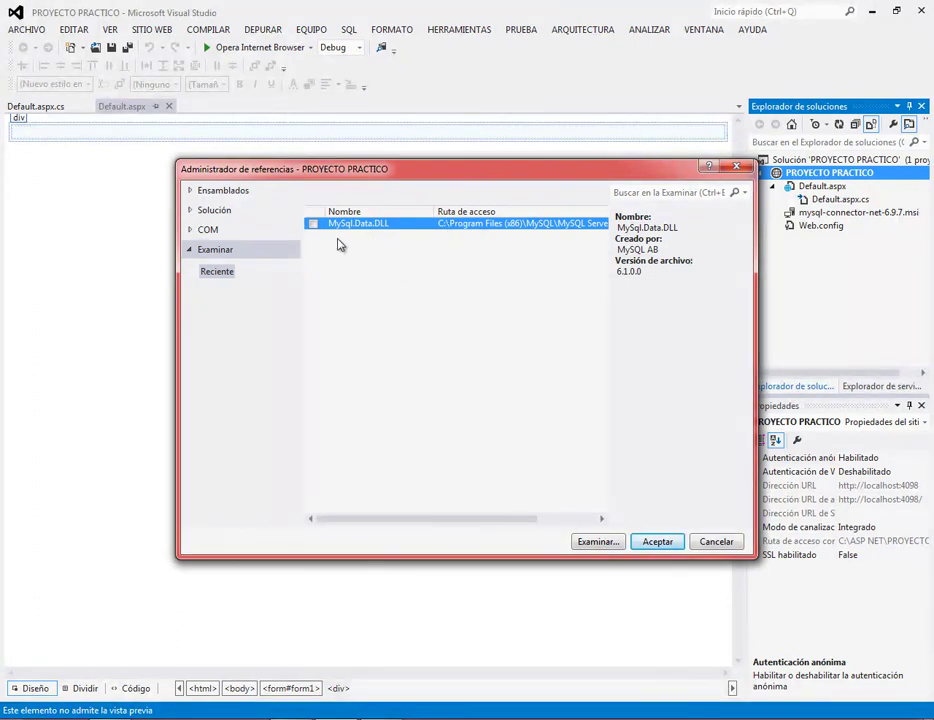
Browse to MySql.Data.DLL in MySQL Server 5.1\lib\plugin, add it, and confirm with Aceptar.
{"action": "left_click", "coordinate": [596, 542]}
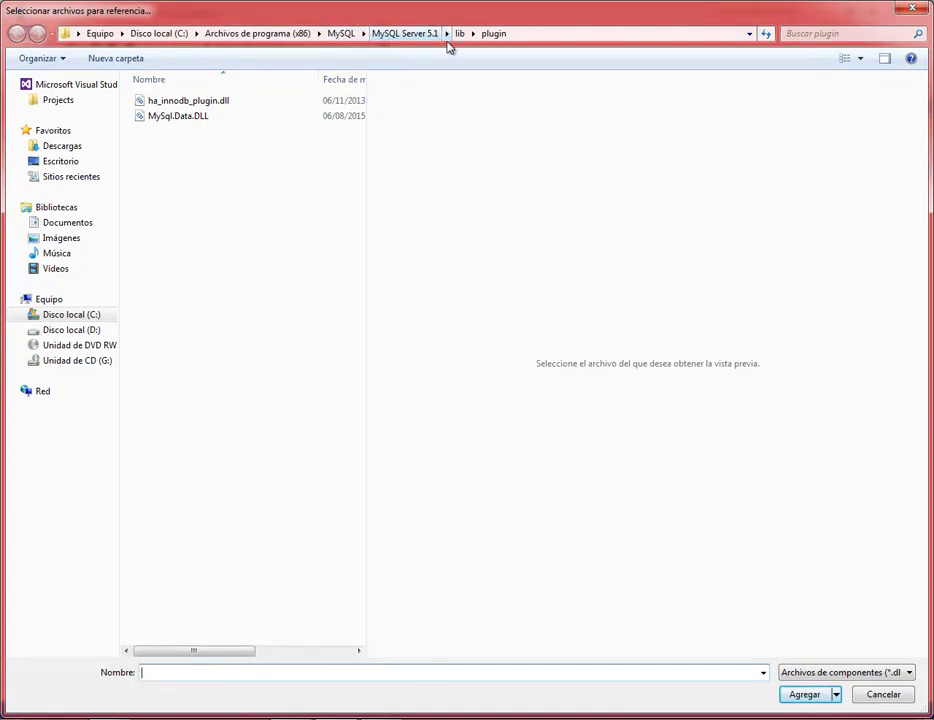
{"action": "left_click", "coordinate": [190, 117]}
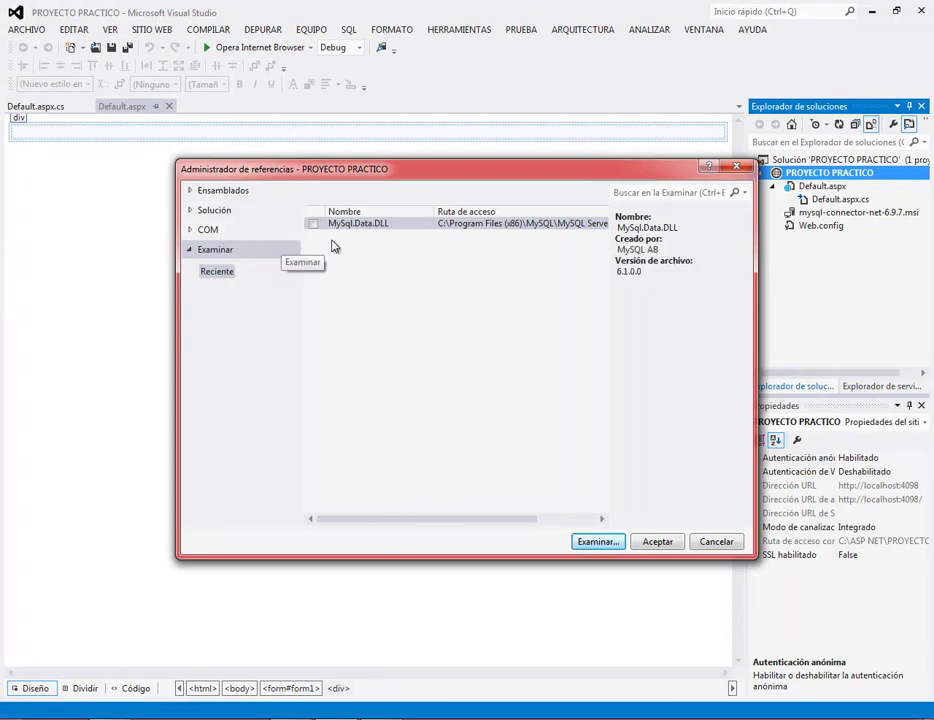
{"action": "left_click", "coordinate": [242, 252]}
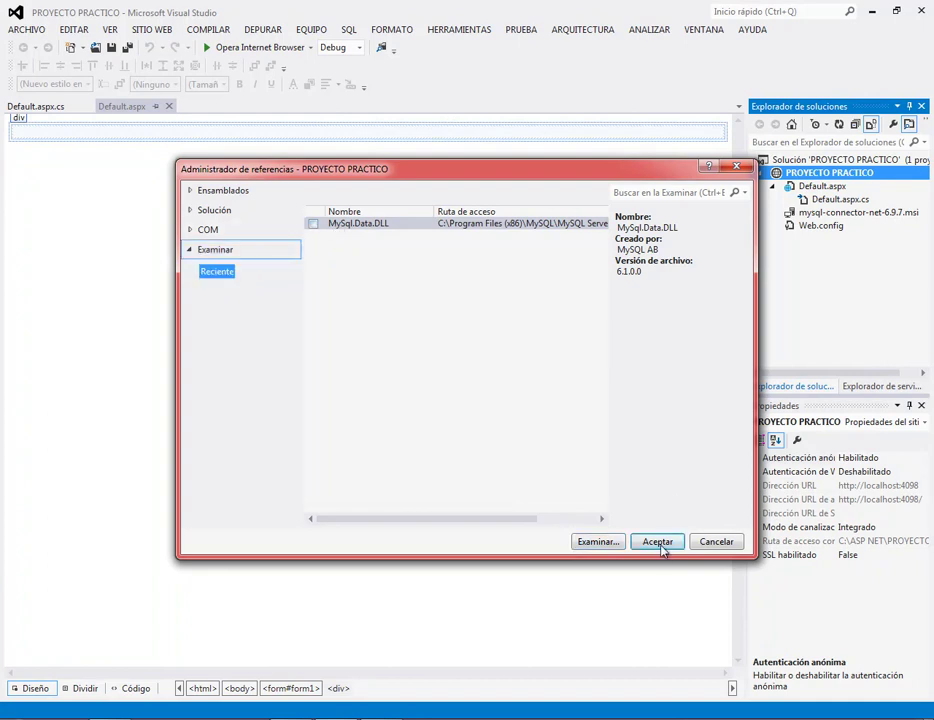
{"action": "left_click", "coordinate": [656, 542]}
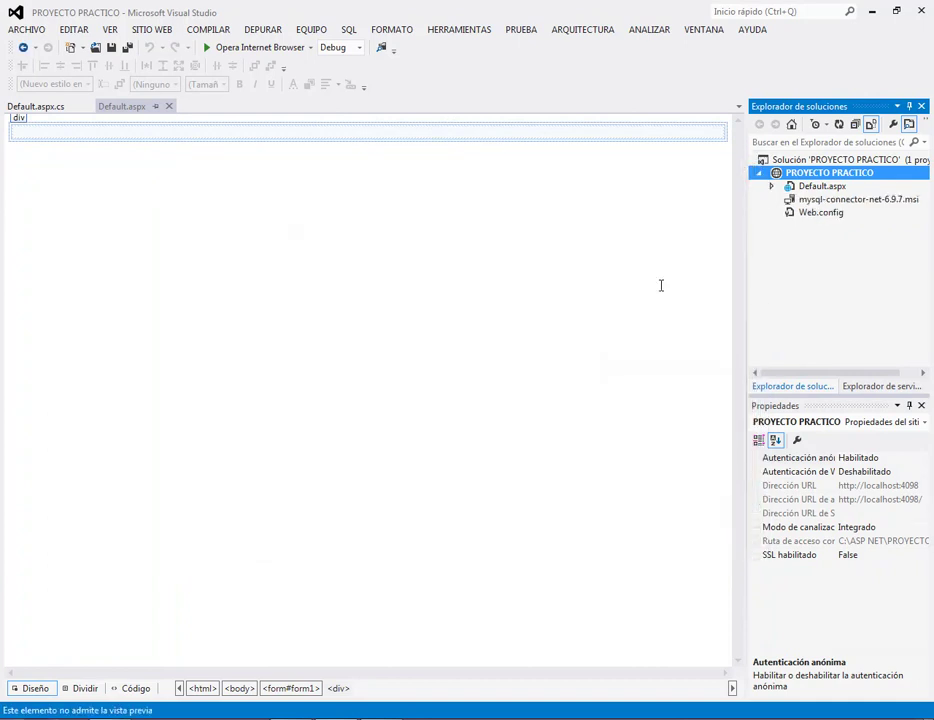
{"action": "left_click", "coordinate": [773, 187]}
Launch Navicat Premium from Todos los programas > PremiumSoft and select the CursoASPNET connection.
{"action": "left_click", "coordinate": [773, 188]}
{"action": "key", "text": "super"}
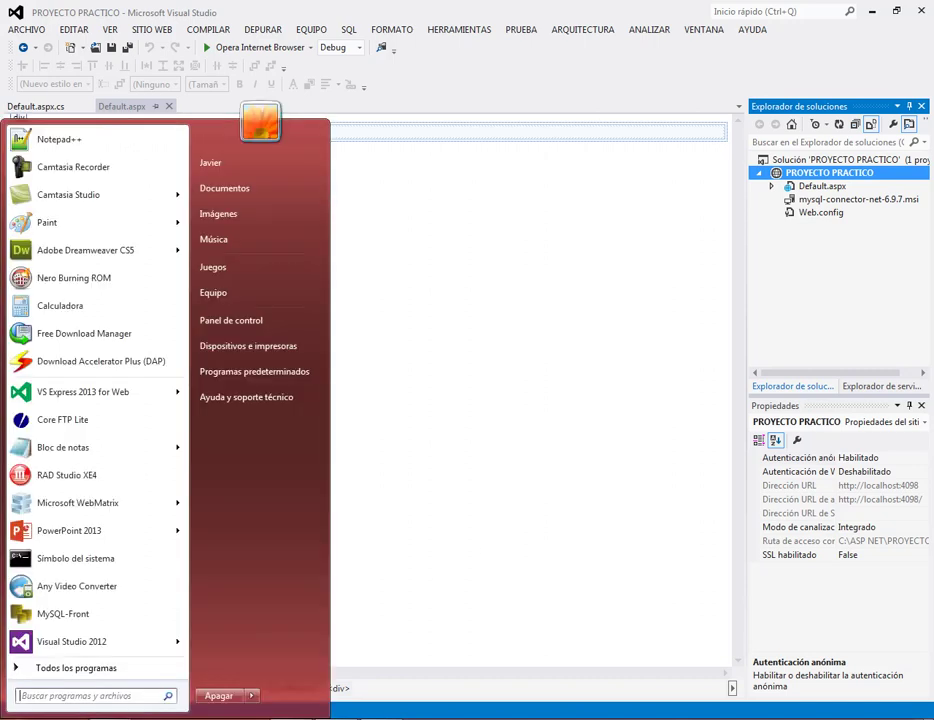
{"action": "left_click", "coordinate": [70, 674]}
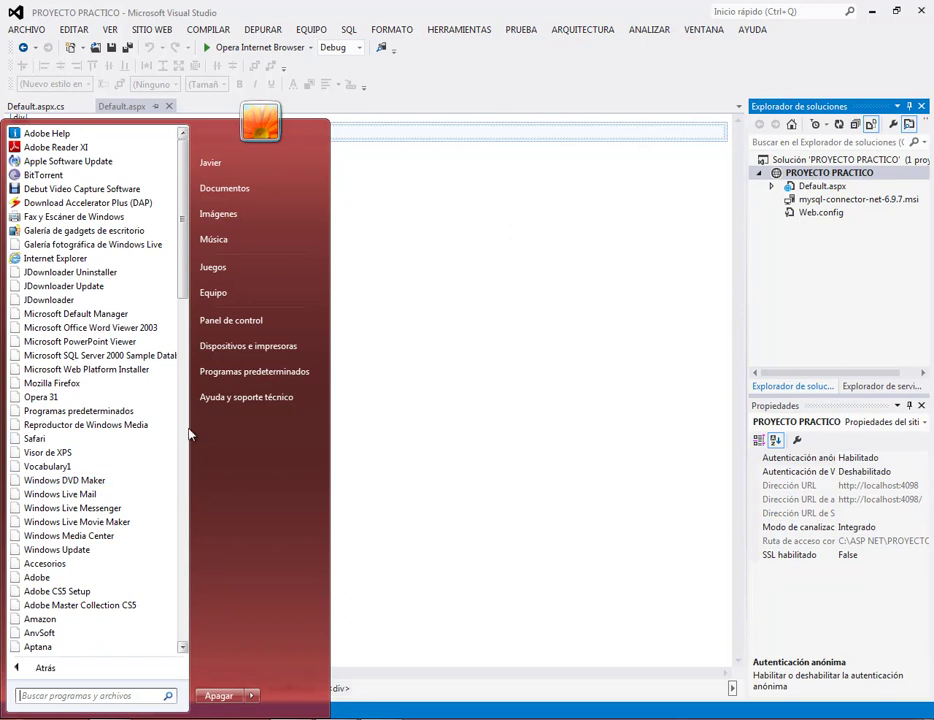
{"action": "left_click_drag", "start_coordinate": [187, 282], "coordinate": [185, 495]}
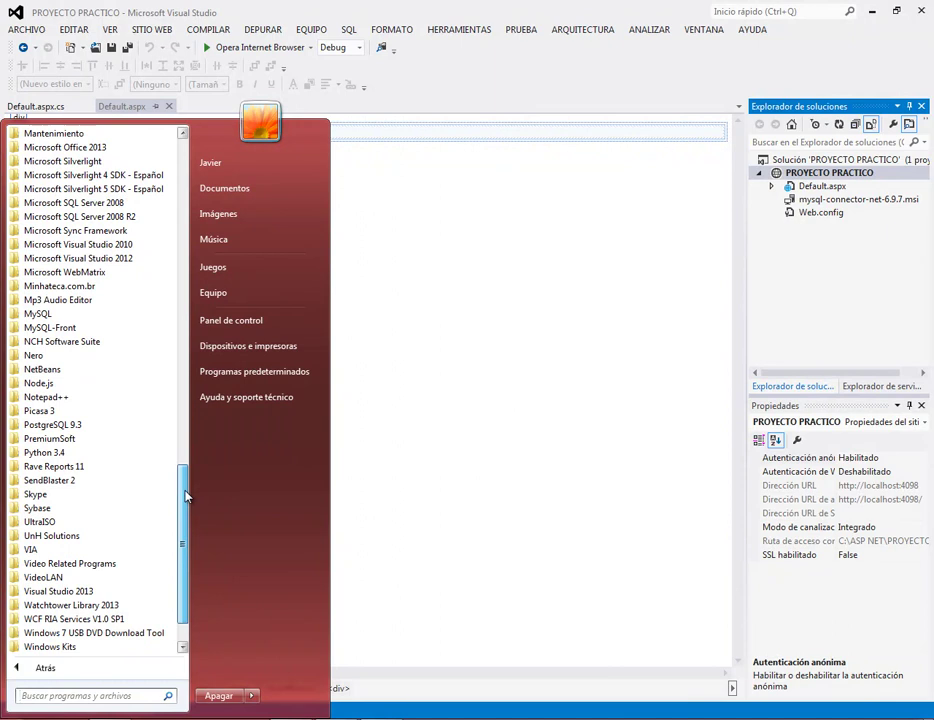
{"action": "left_click", "coordinate": [112, 439]}
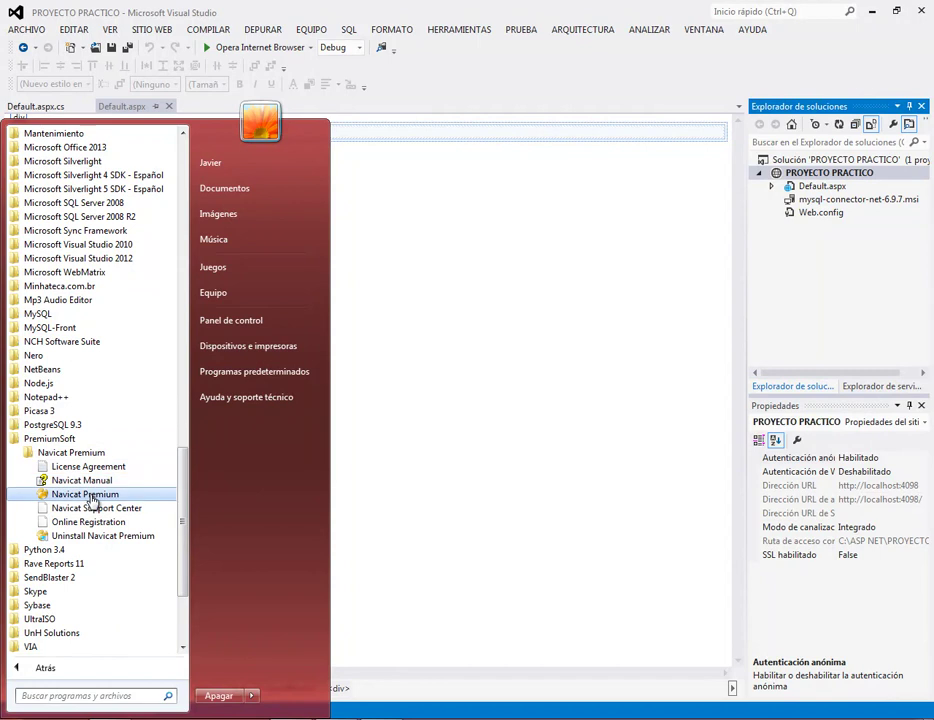
{"action": "left_click", "coordinate": [88, 495]}
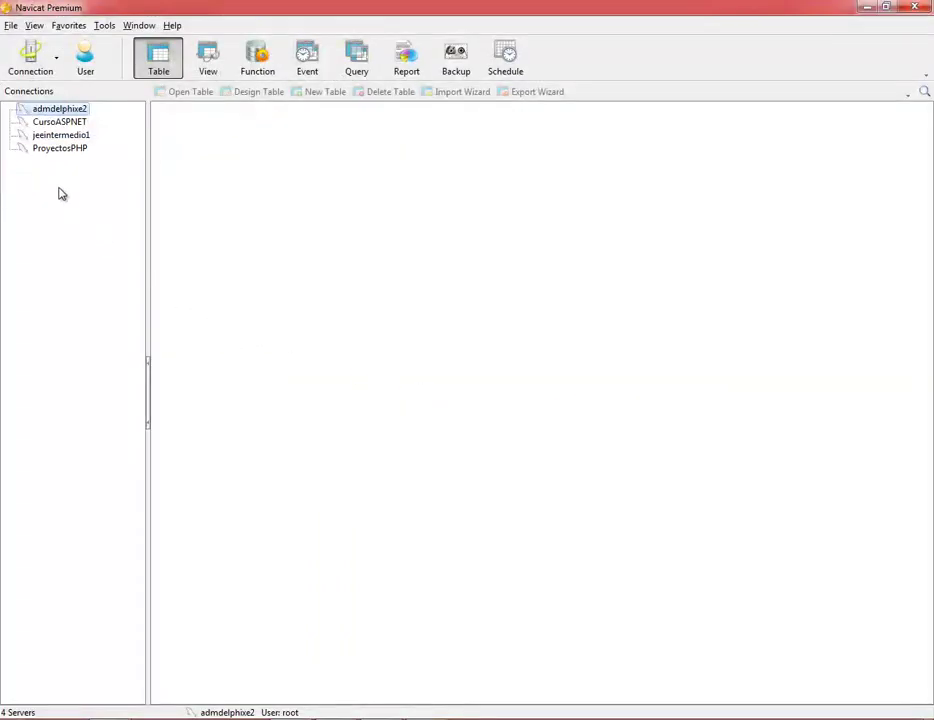
{"action": "left_click", "coordinate": [70, 123]}
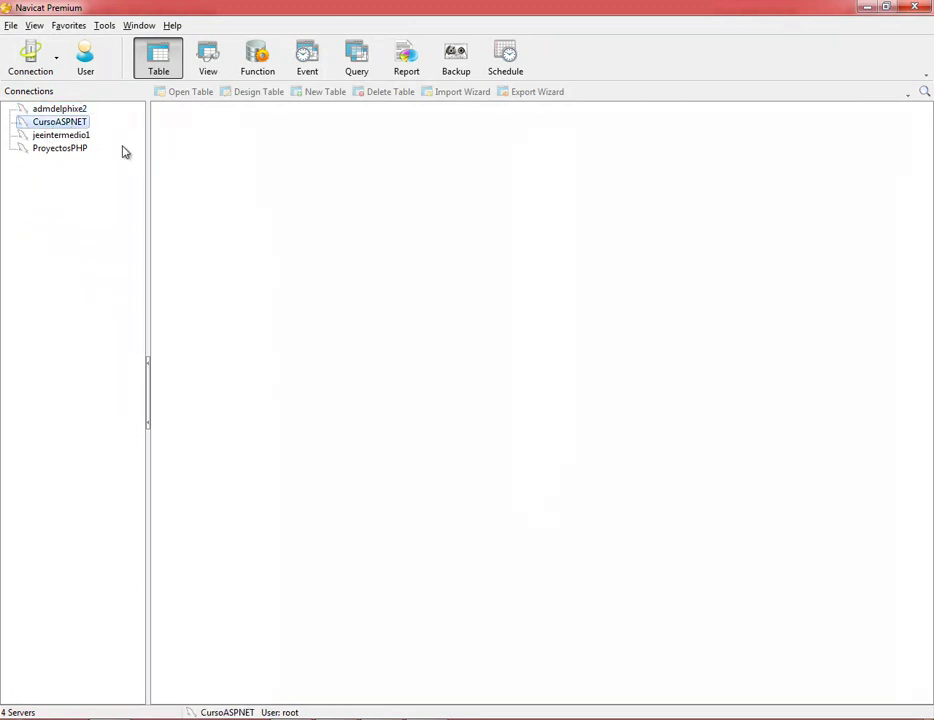
Create a MySQL connection named ASPNETPRACTICO with the root password, test it and save it.
{"action": "left_click", "coordinate": [58, 64]}
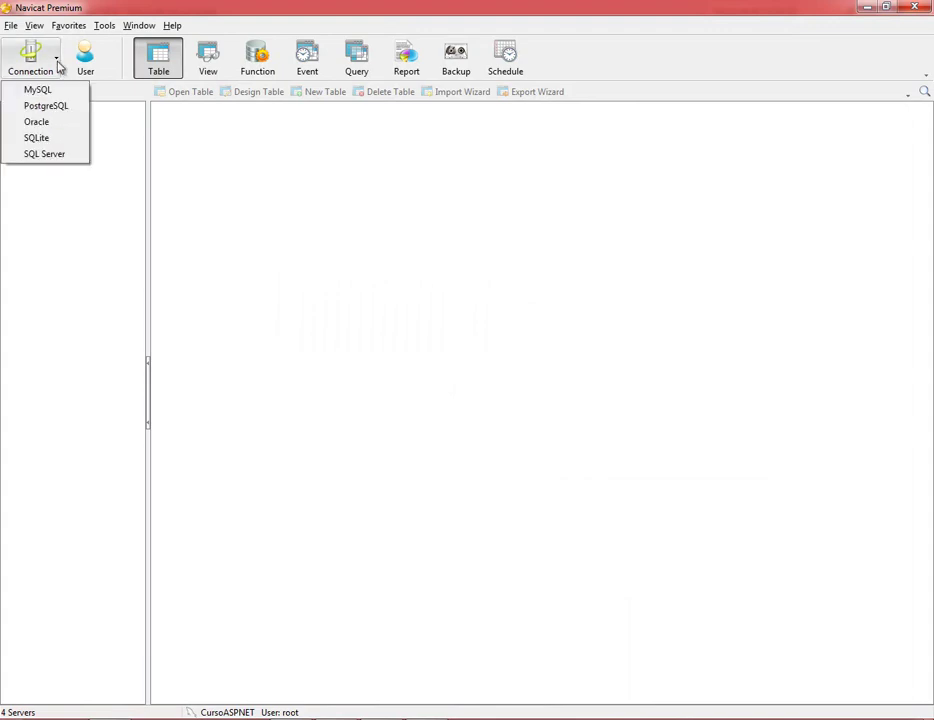
{"action": "left_click", "coordinate": [52, 90]}
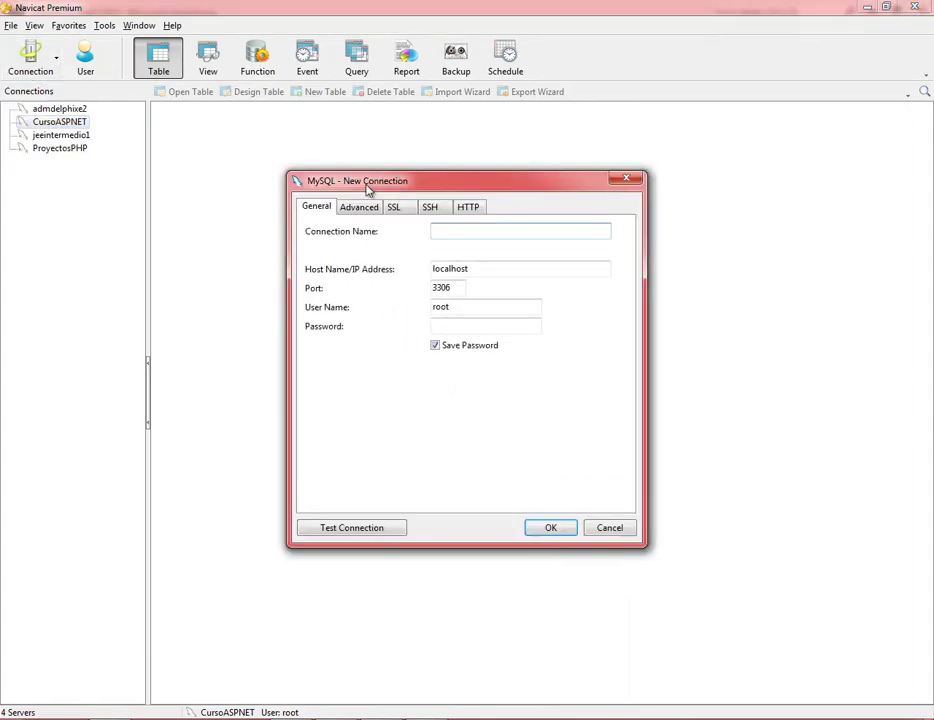
{"action": "left_click", "coordinate": [493, 229]}
{"action": "type", "text": "ASPNETPRACTICO"}
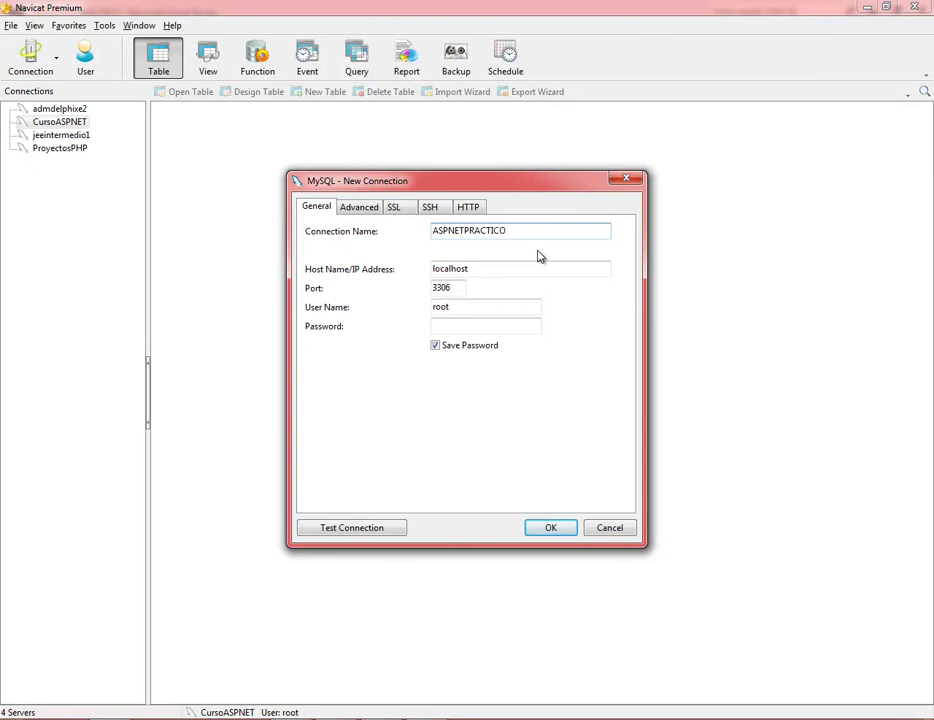
{"action": "left_click", "coordinate": [461, 326]}
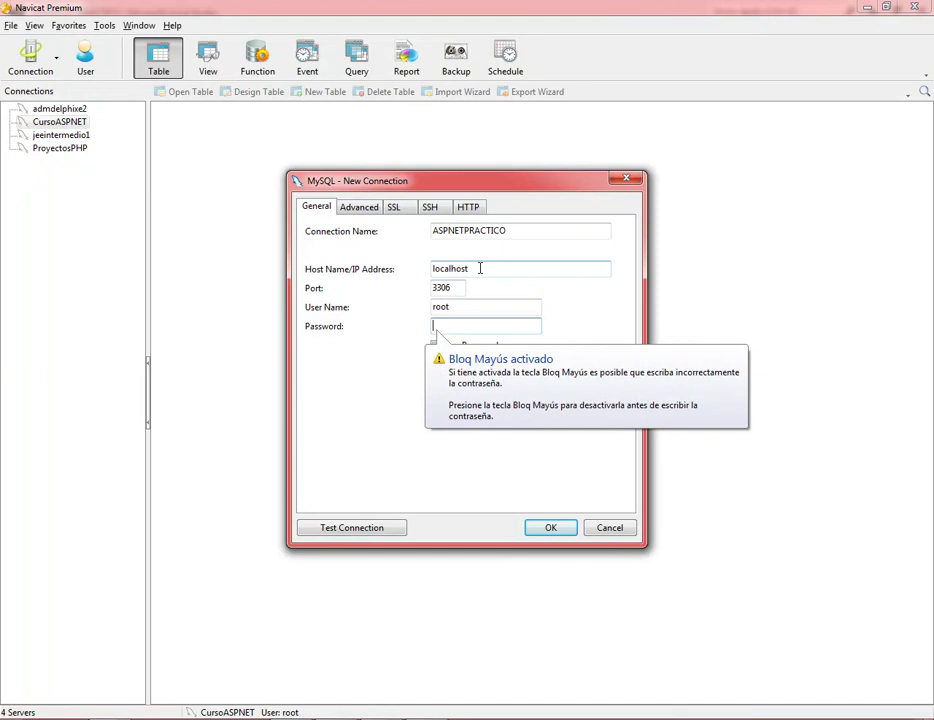
{"action": "key", "text": "Caps_Lock"}
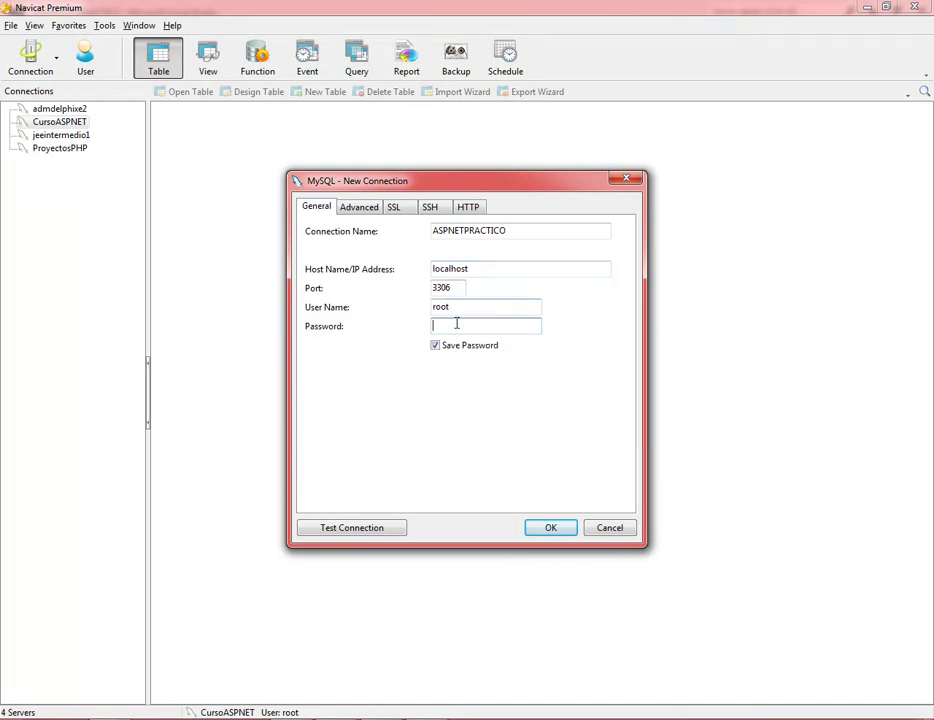
{"action": "left_click", "coordinate": [380, 534]}
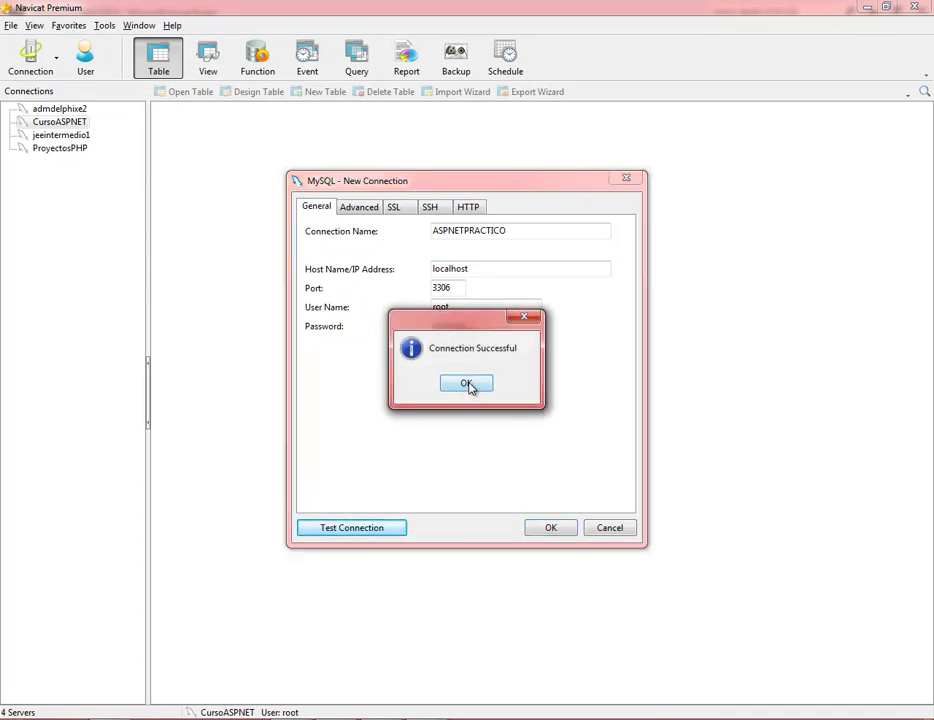
{"action": "left_click", "coordinate": [470, 386]}
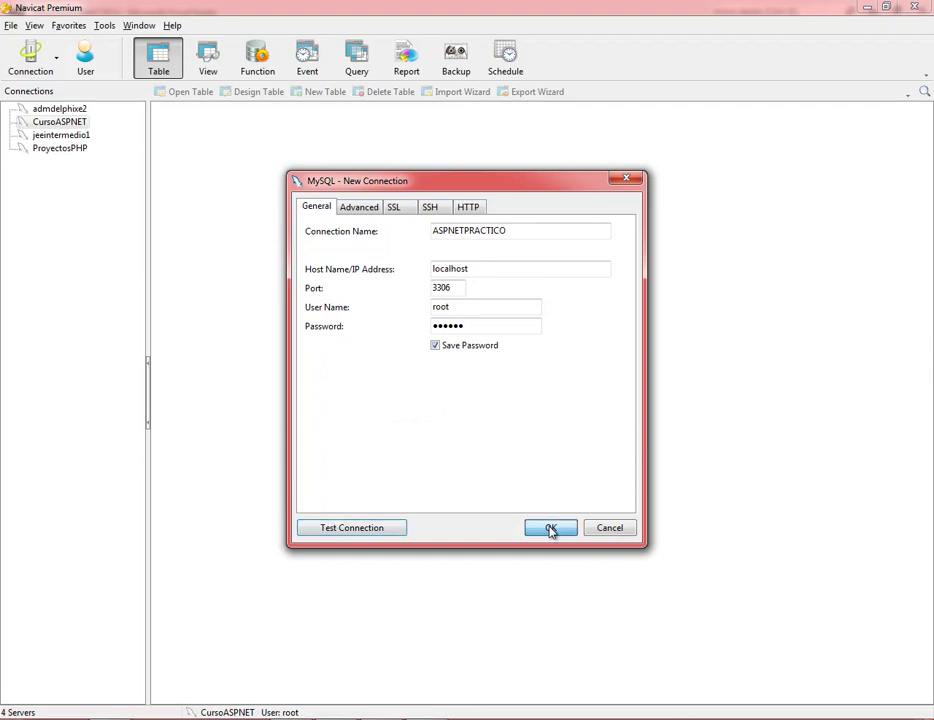
{"action": "left_click", "coordinate": [550, 527]}
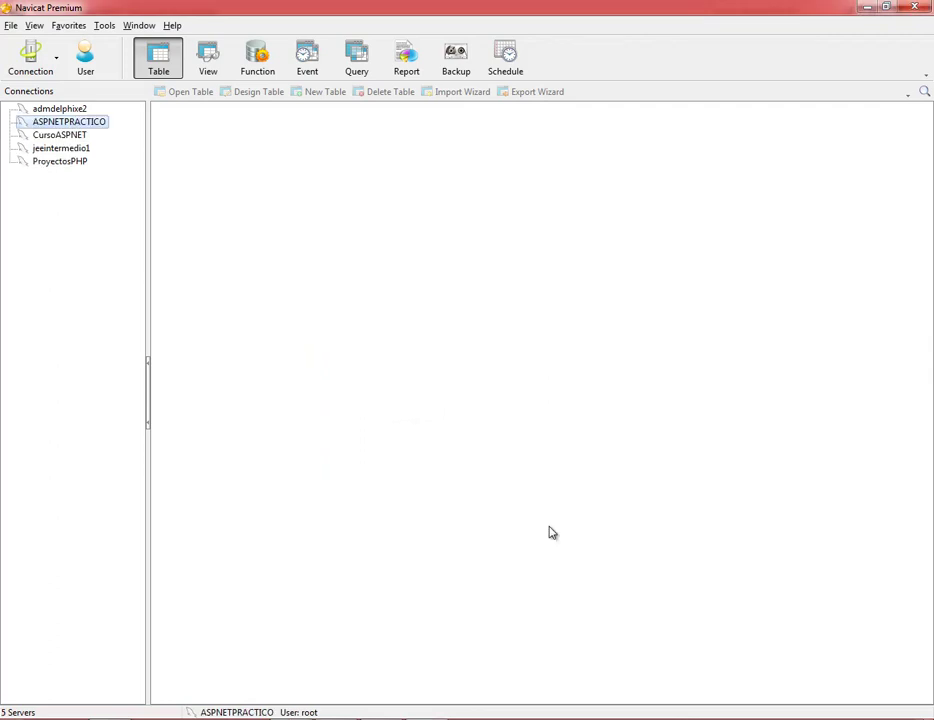
Open the ASPNETPRACTICO connection to list its databases.
{"action": "right_click", "coordinate": [97, 128]}
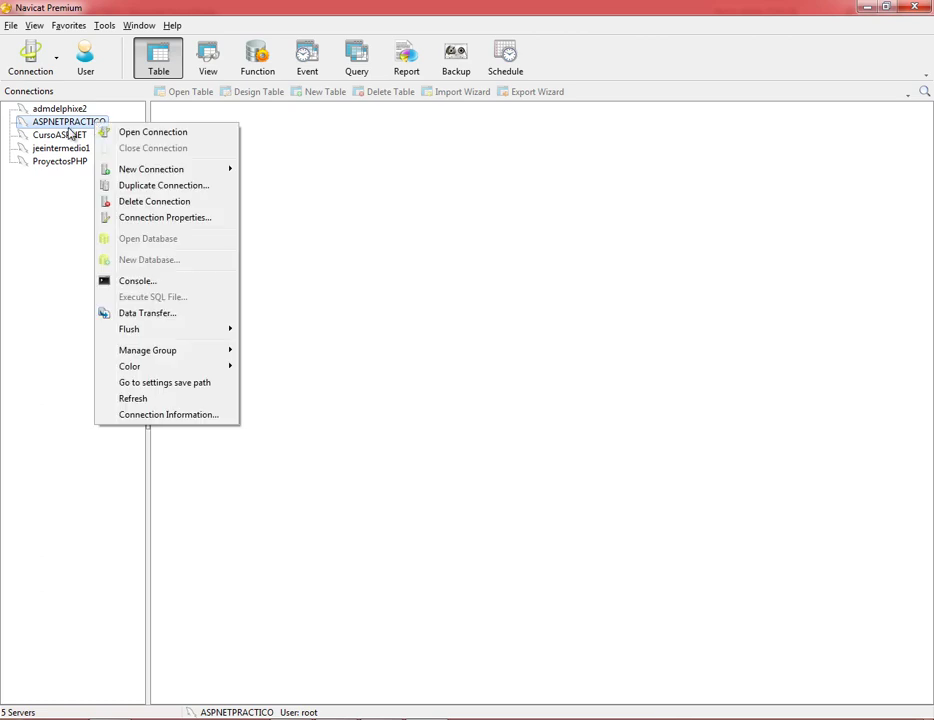
{"action": "left_click", "coordinate": [43, 126]}
{"action": "double_click", "coordinate": [43, 126]}
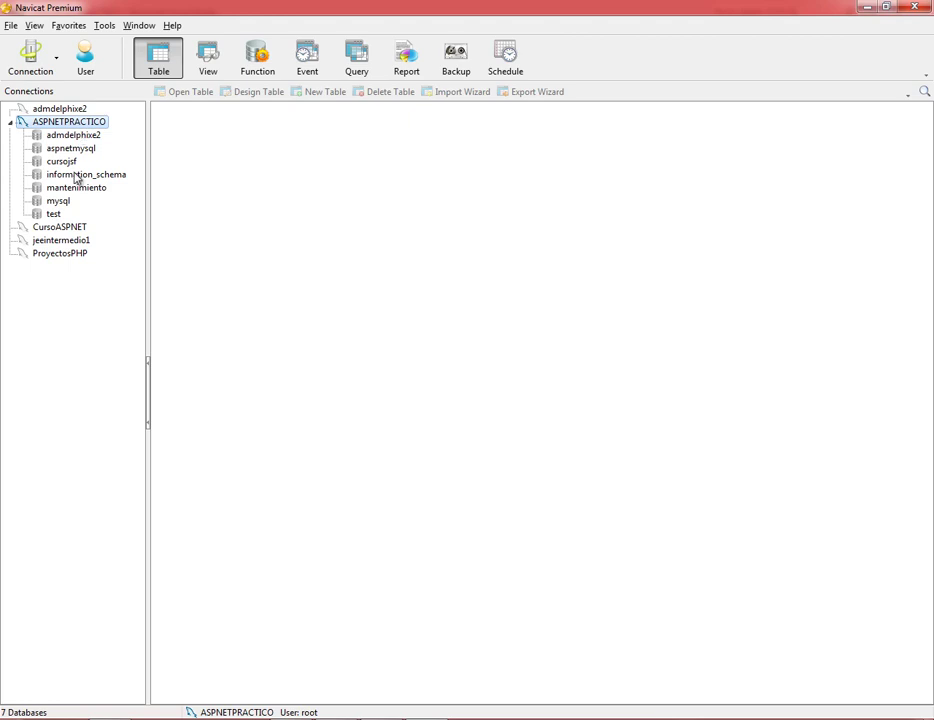
Add database tiendatelf with the Default character set to ASPNETPRACTICO and select it.
{"action": "right_click", "coordinate": [90, 124]}
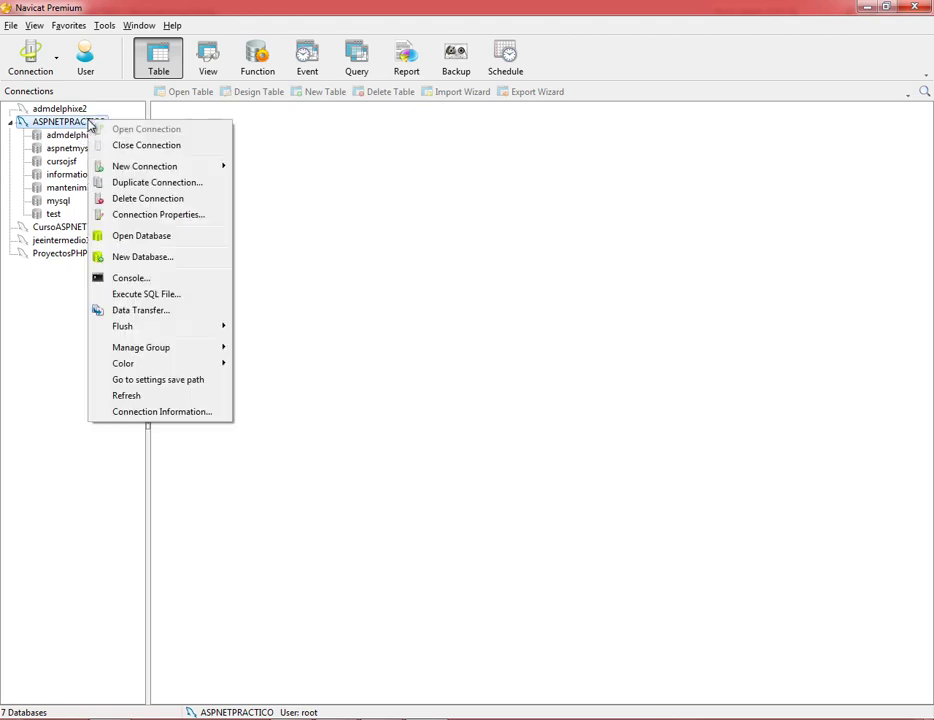
{"action": "left_click", "coordinate": [164, 260]}
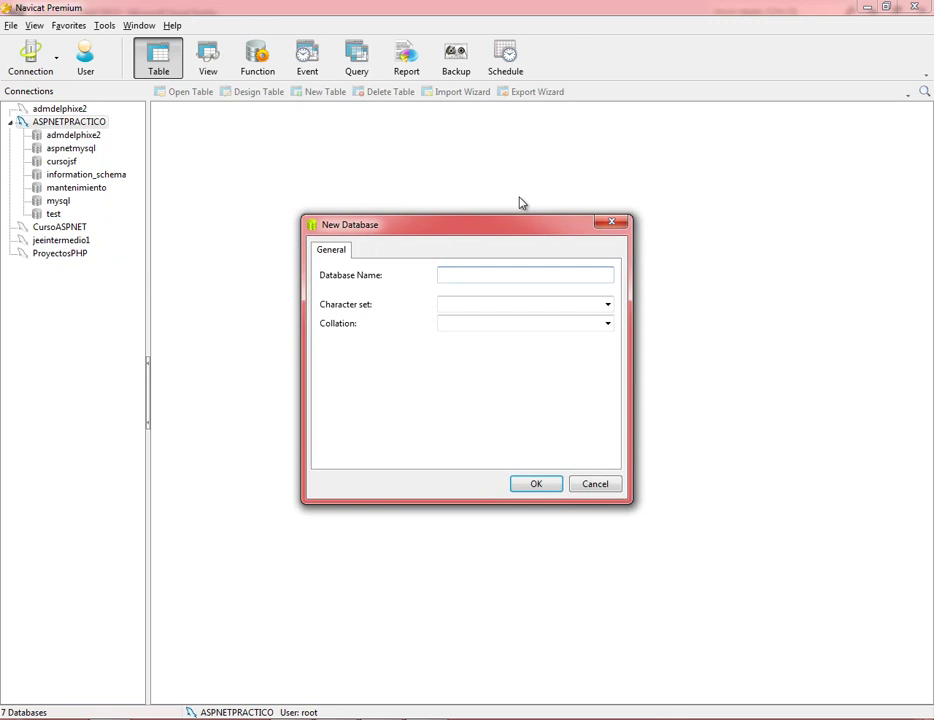
{"action": "type", "text": "en"}
{"action": "type", "text": "faty"}
{"action": "key", "text": "BackSpace"}
{"action": "key", "text": "BackSpace"}
{"action": "key", "text": "BackSpace"}
{"action": "type", "text": "da"}
{"action": "left_click", "coordinate": [608, 305]}
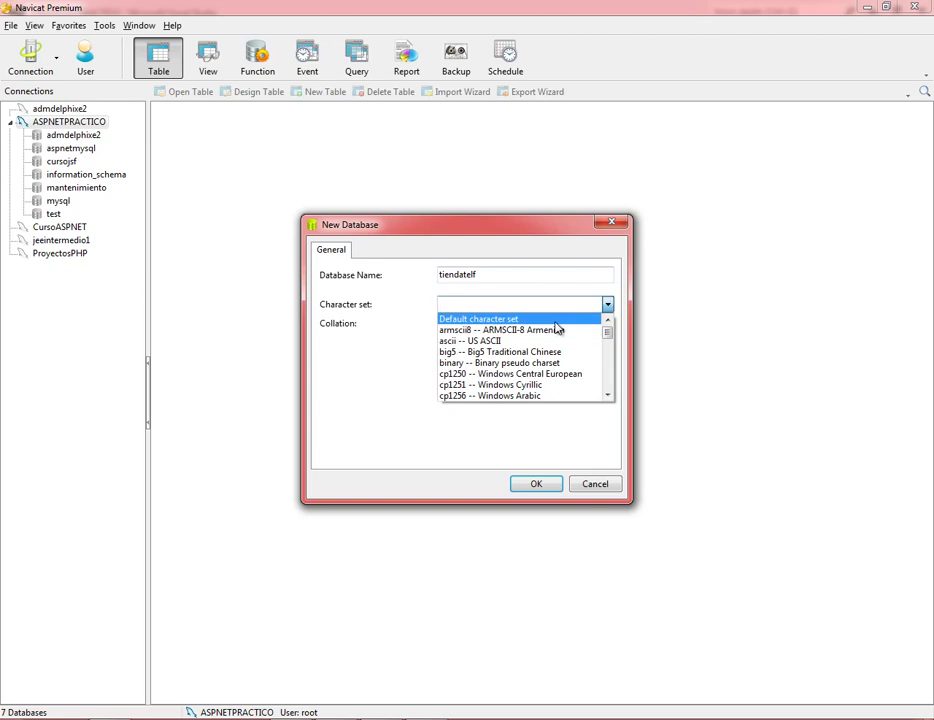
{"action": "left_click", "coordinate": [557, 319]}
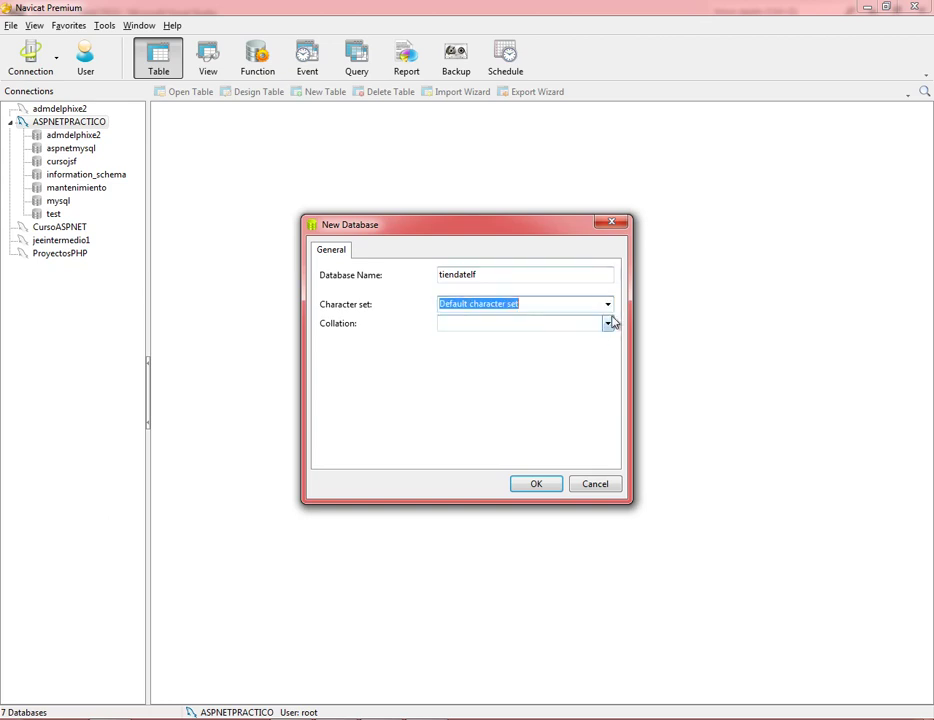
{"action": "left_click", "coordinate": [537, 485]}
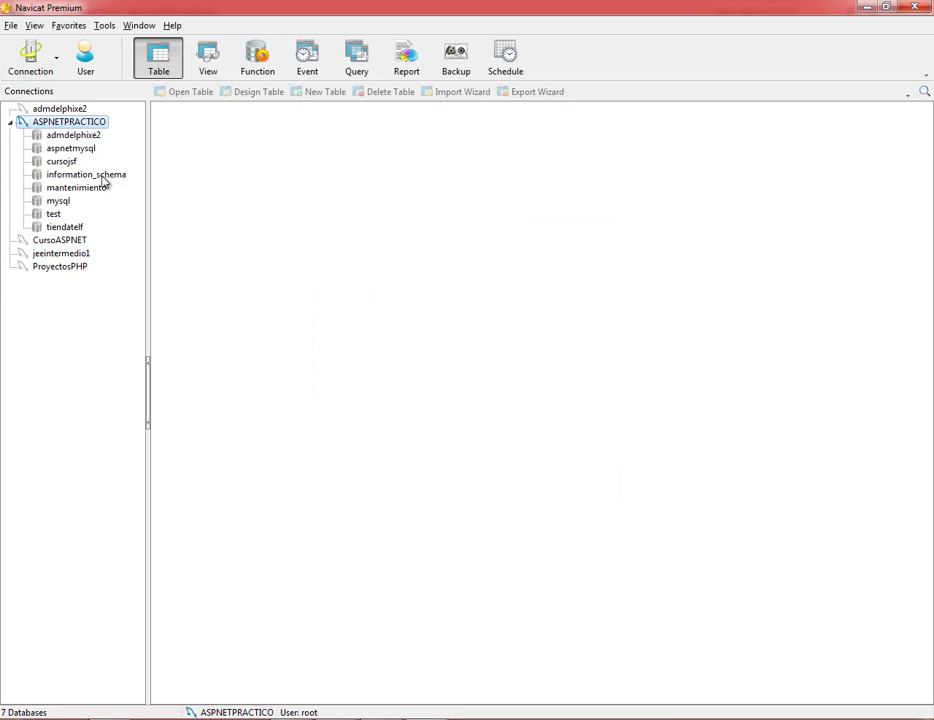
{"action": "left_click", "coordinate": [74, 229]}
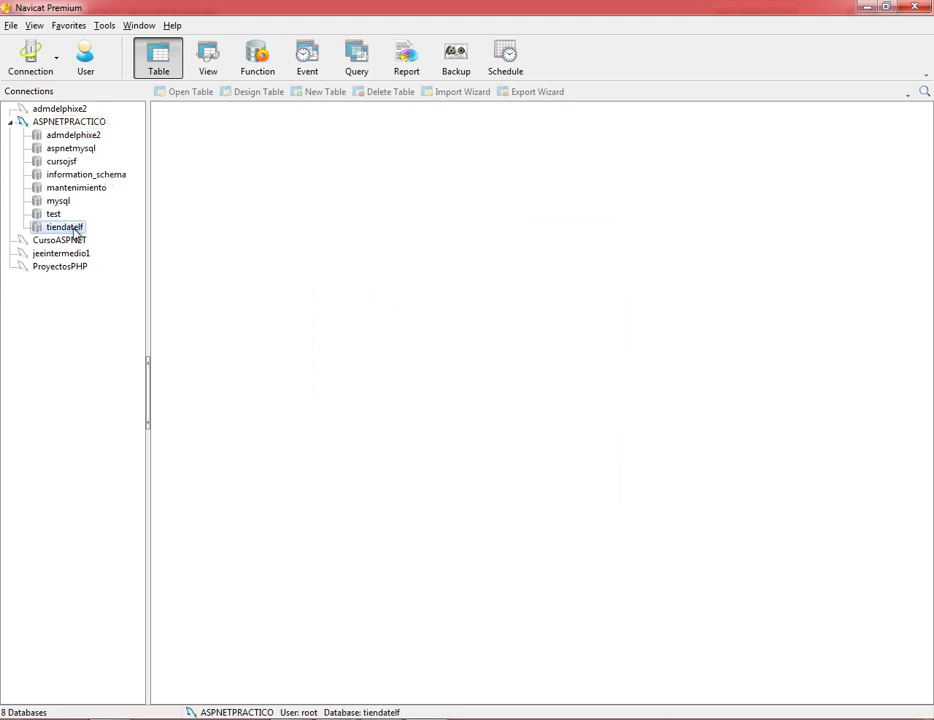
Expand tiendatelf and start a new table from its Tables group.
{"action": "double_click", "coordinate": [75, 231]}
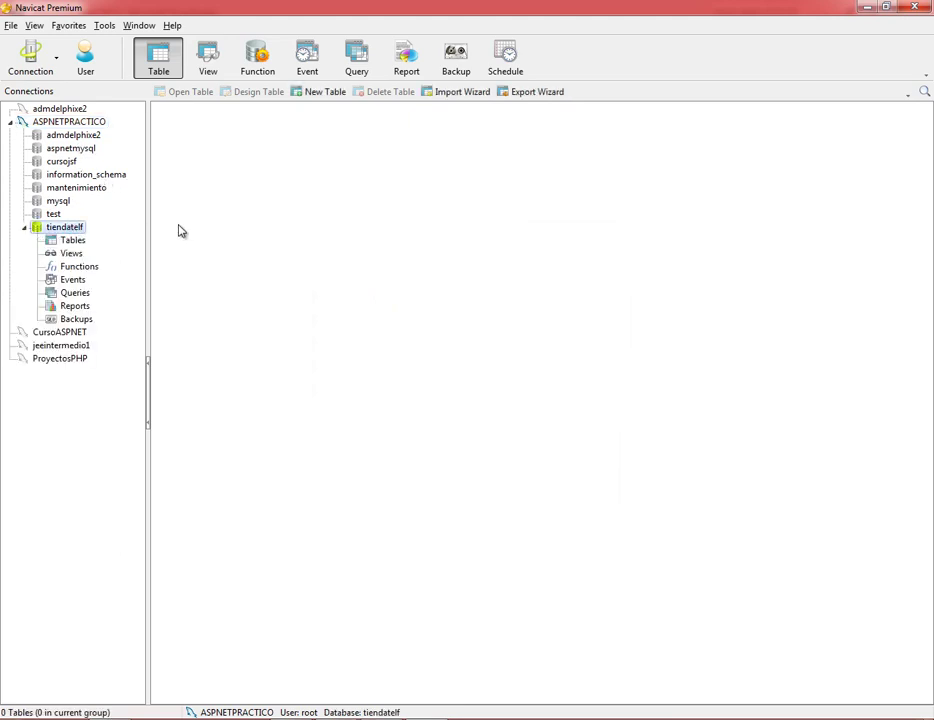
{"action": "left_click", "coordinate": [79, 243]}
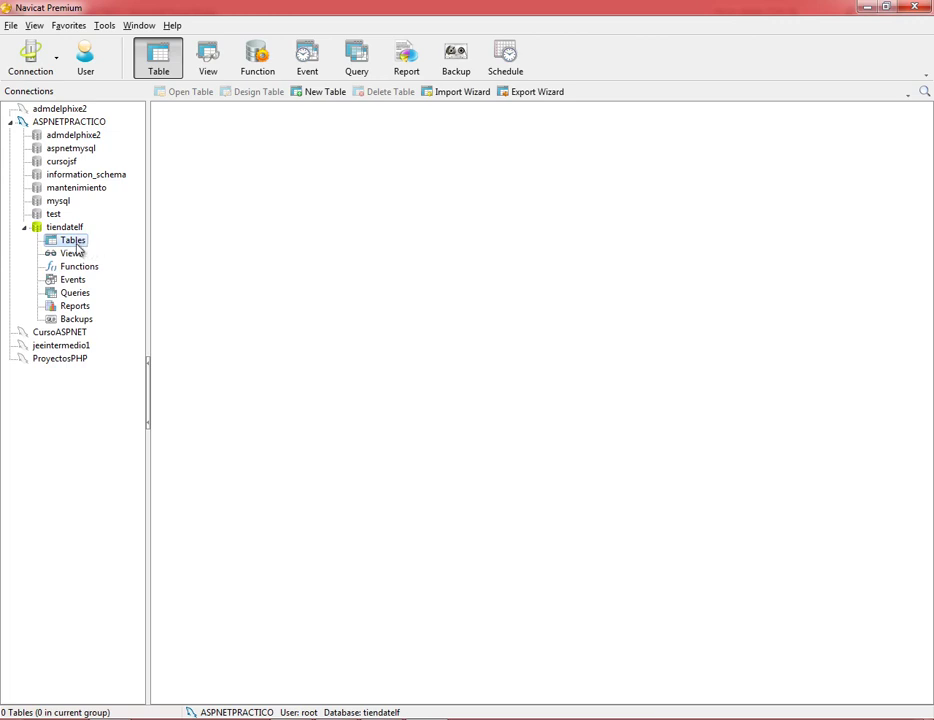
{"action": "right_click", "coordinate": [77, 247]}
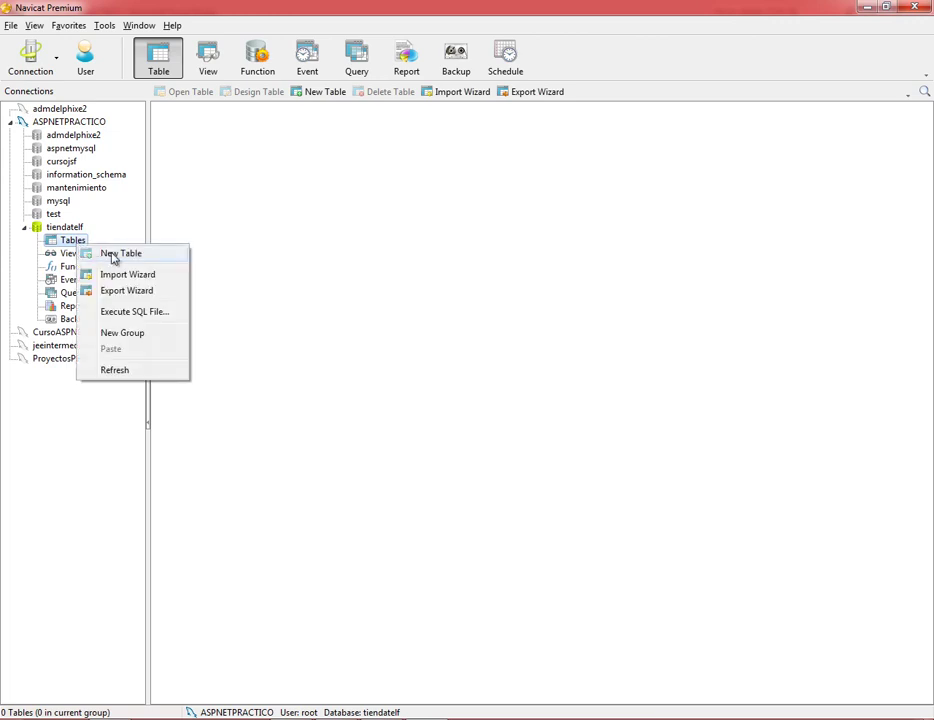
{"action": "left_click", "coordinate": [117, 253]}
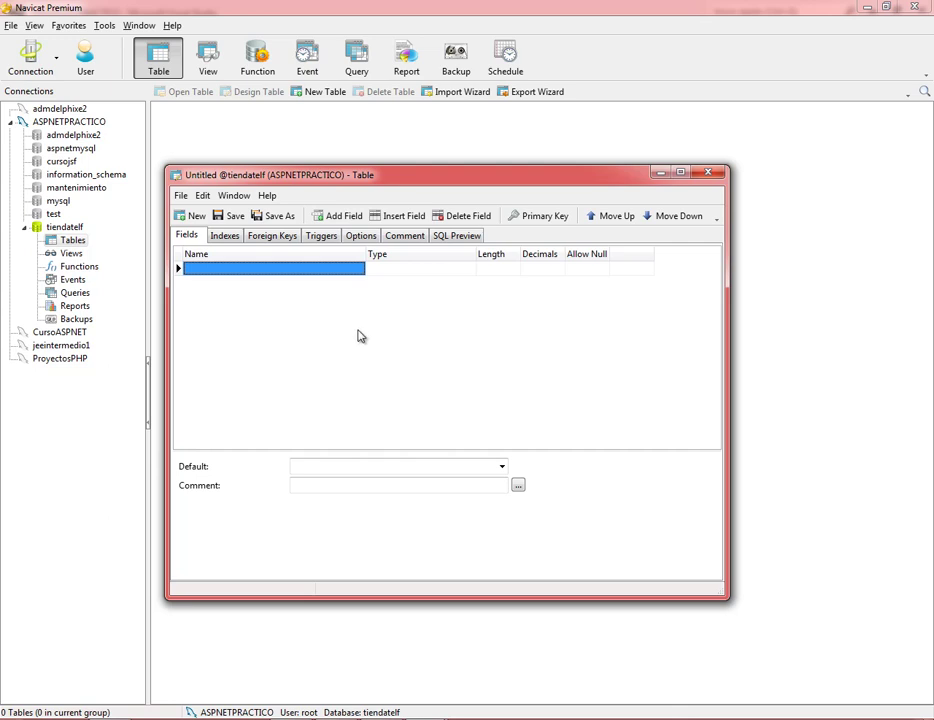
Define field id as an int primary key with Auto Increment.
{"action": "type", "text": "id"}
{"action": "key", "text": "Tab"}
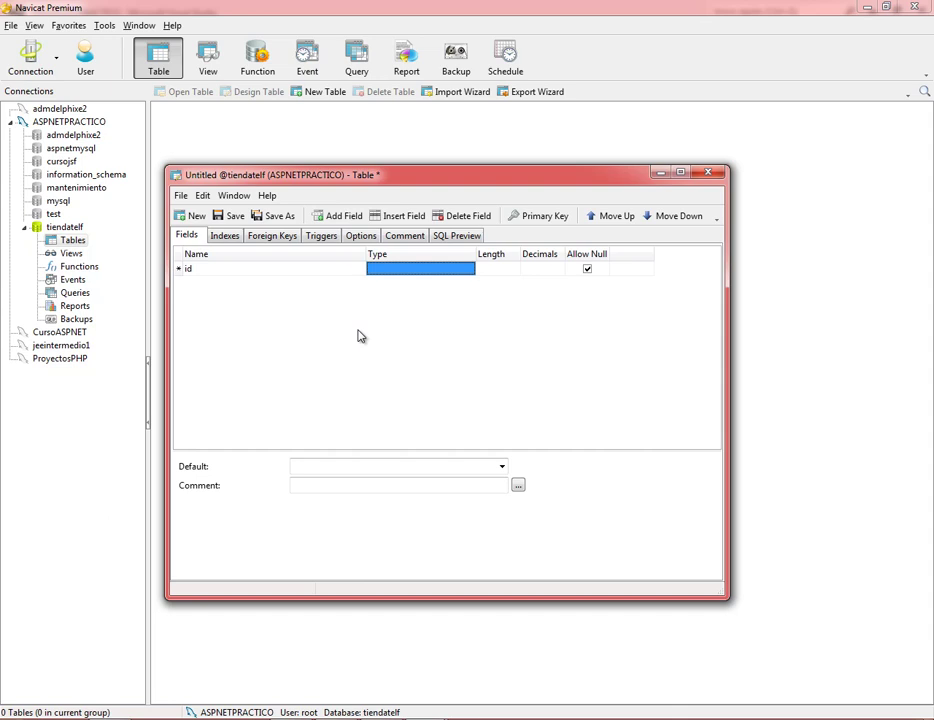
{"action": "type", "text": "int"}
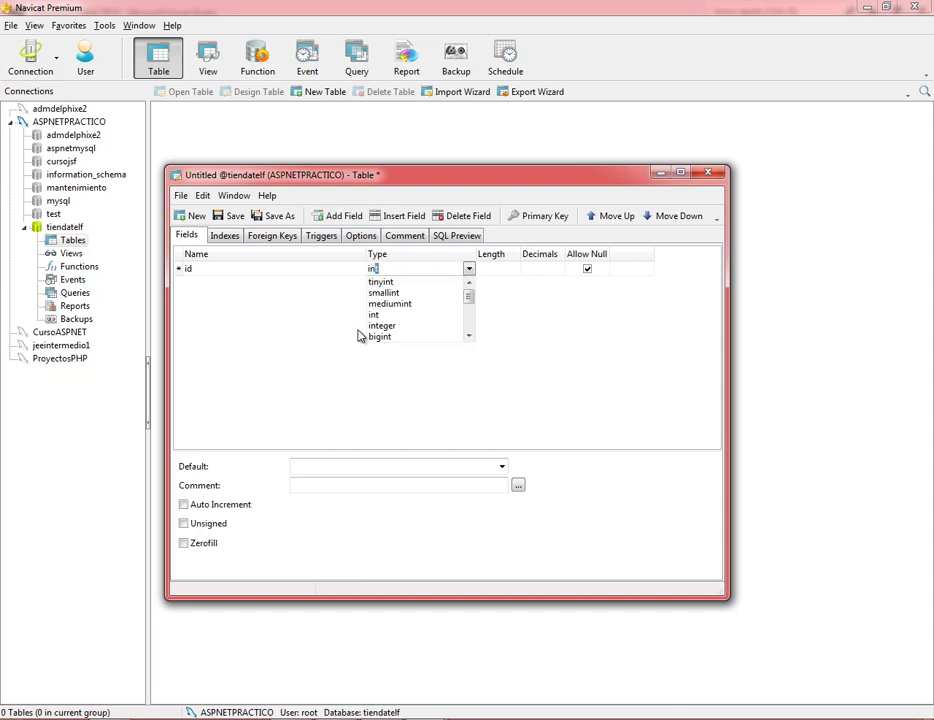
{"action": "key", "text": "Down"}
{"action": "key", "text": "Down"}
{"action": "key", "text": "Down"}
{"action": "key", "text": "Down"}
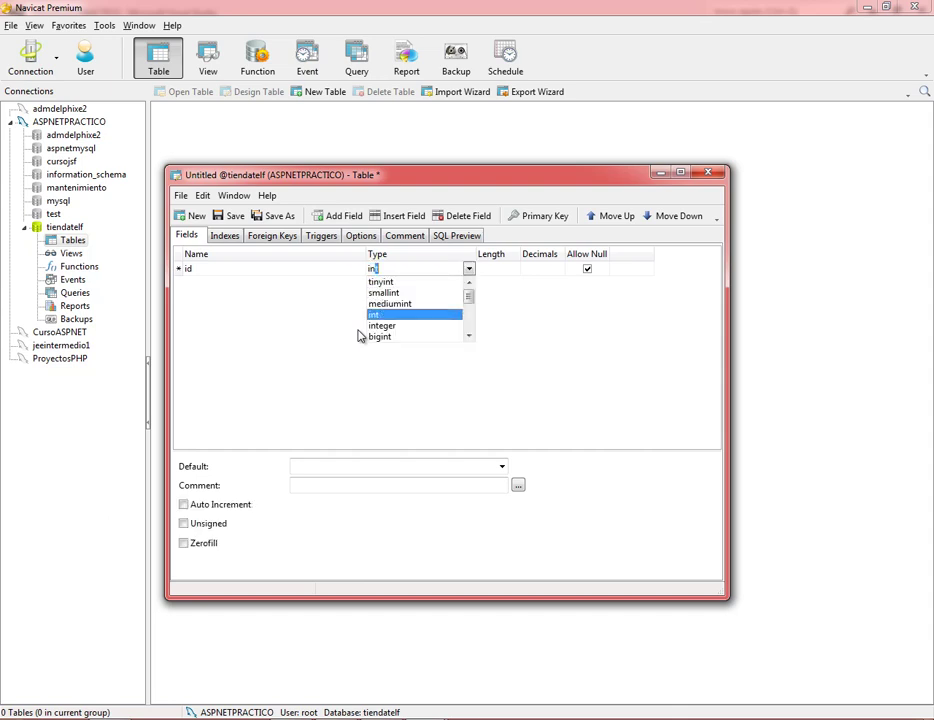
{"action": "key", "text": "Tab"}
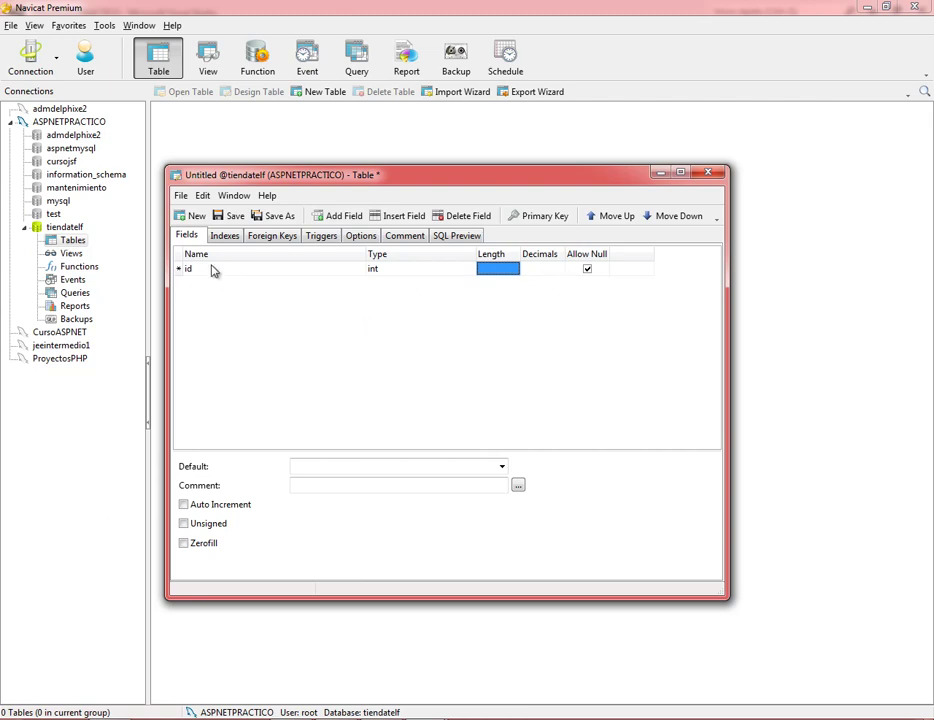
{"action": "left_click", "coordinate": [530, 216]}
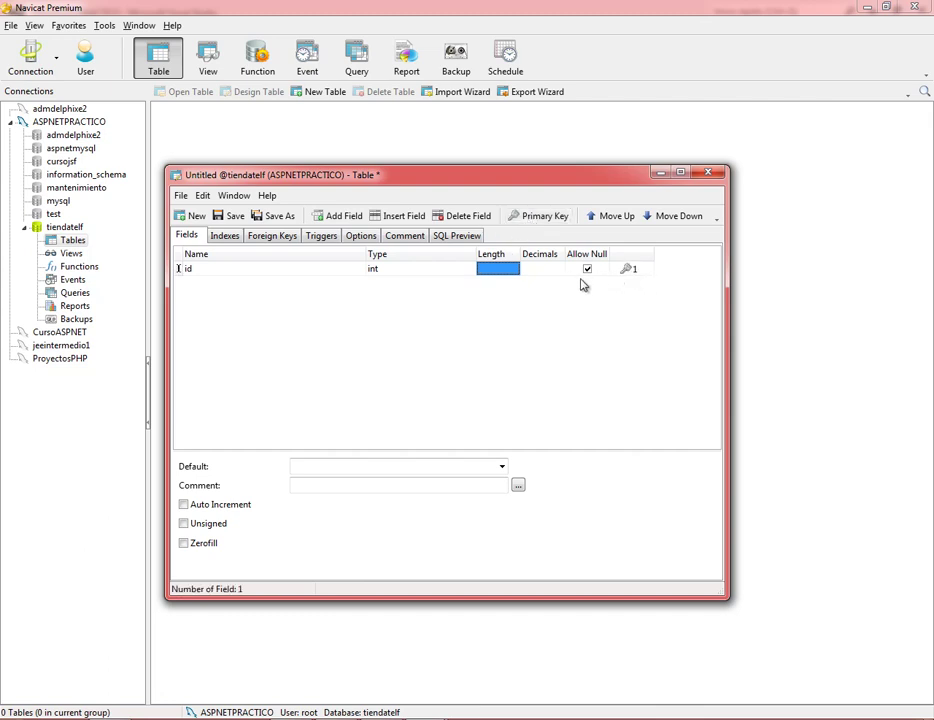
{"action": "left_click", "coordinate": [183, 505]}
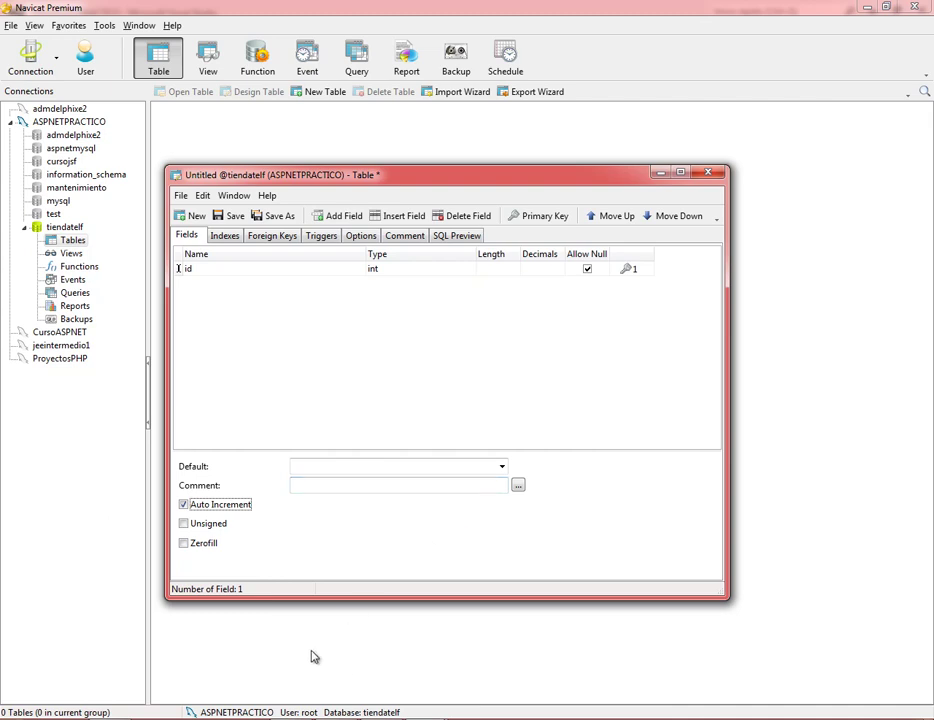
{"action": "left_click", "coordinate": [340, 719]}
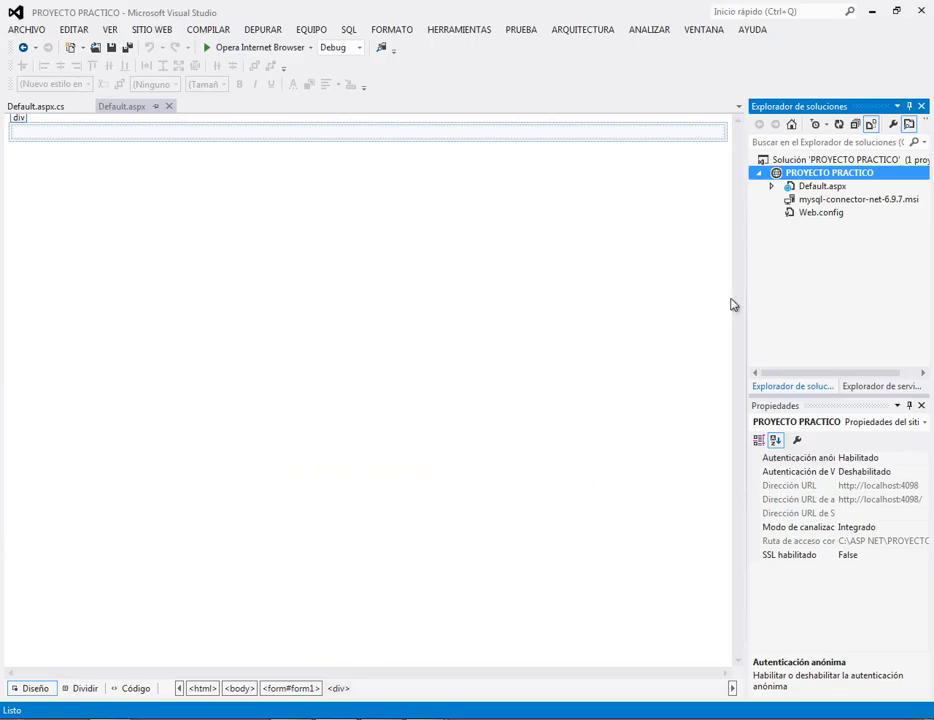
In Server Explorer, begin Agregar conexión with Microsoft SQL Server as data source, then cancel.
{"action": "left_click", "coordinate": [876, 386]}
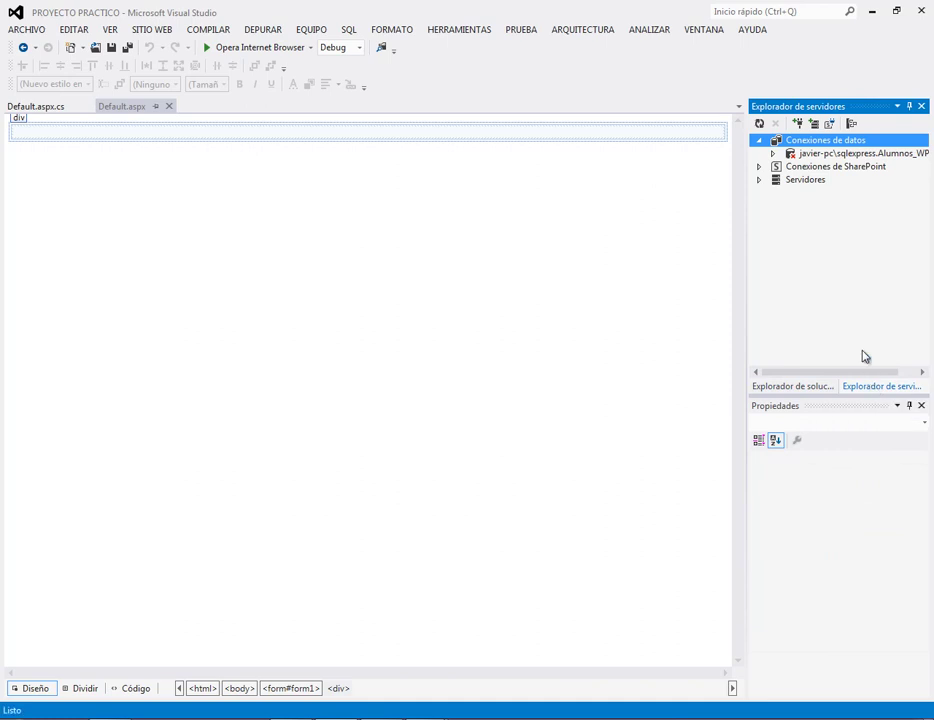
{"action": "right_click", "coordinate": [809, 143]}
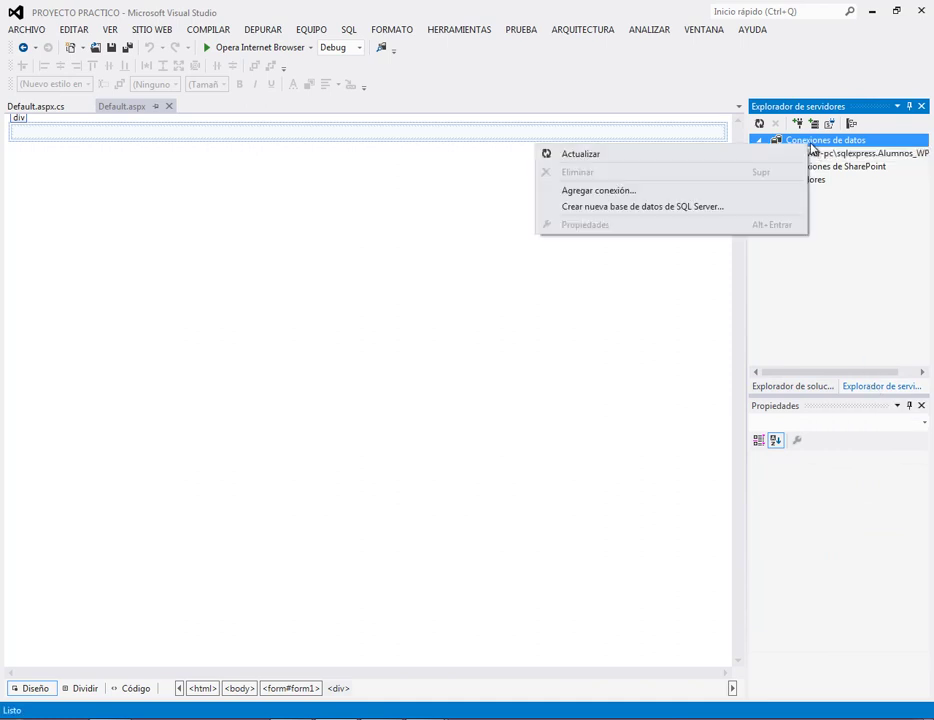
{"action": "left_click", "coordinate": [598, 190]}
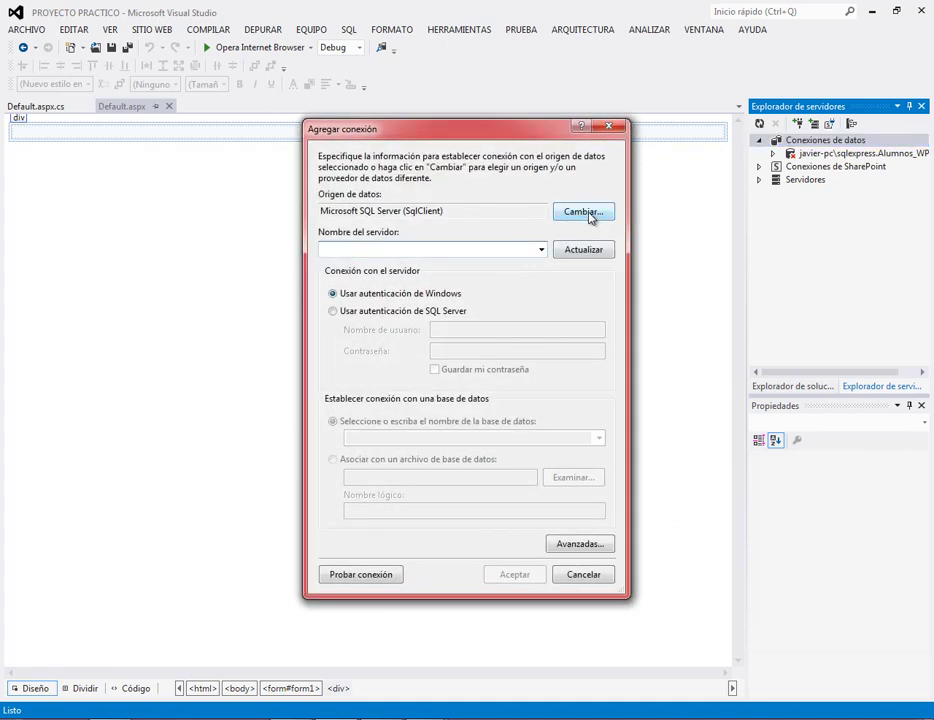
{"action": "left_click", "coordinate": [584, 212]}
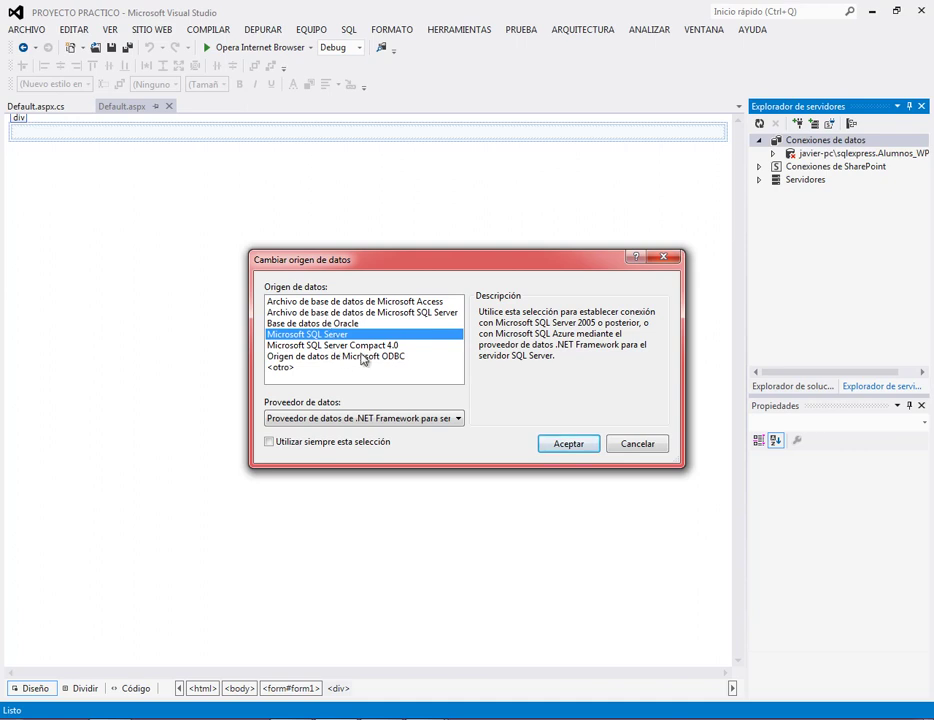
{"action": "left_click", "coordinate": [561, 446]}
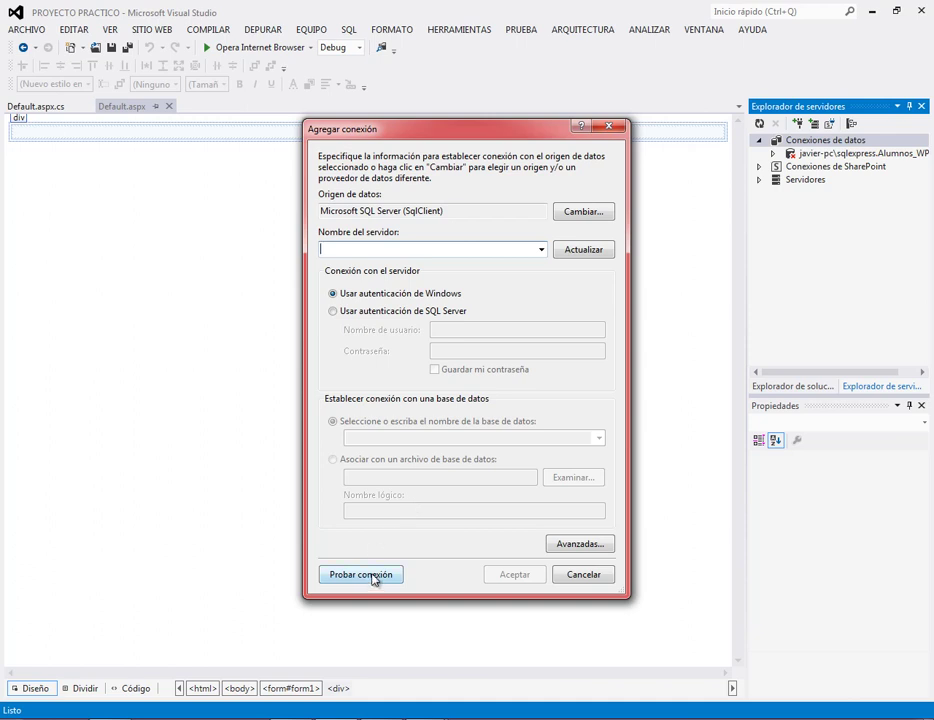
{"action": "left_click", "coordinate": [584, 575]}
Expand the SQL Express connection's Tablas folder to reveal Alumnos, then switch to Solution Explorer.
{"action": "left_click", "coordinate": [773, 154]}
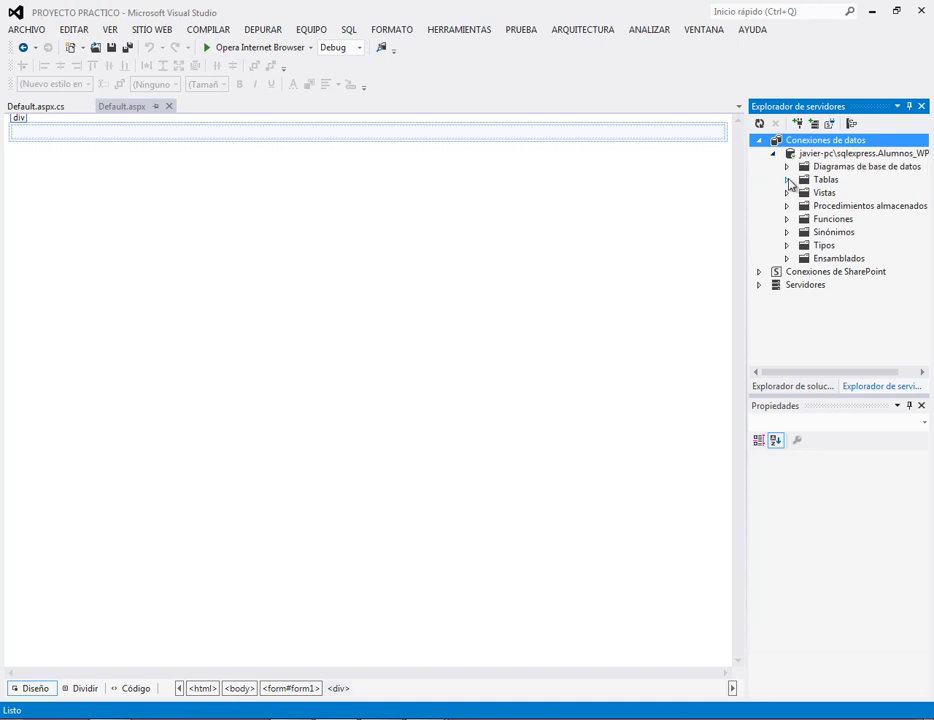
{"action": "left_click", "coordinate": [787, 180]}
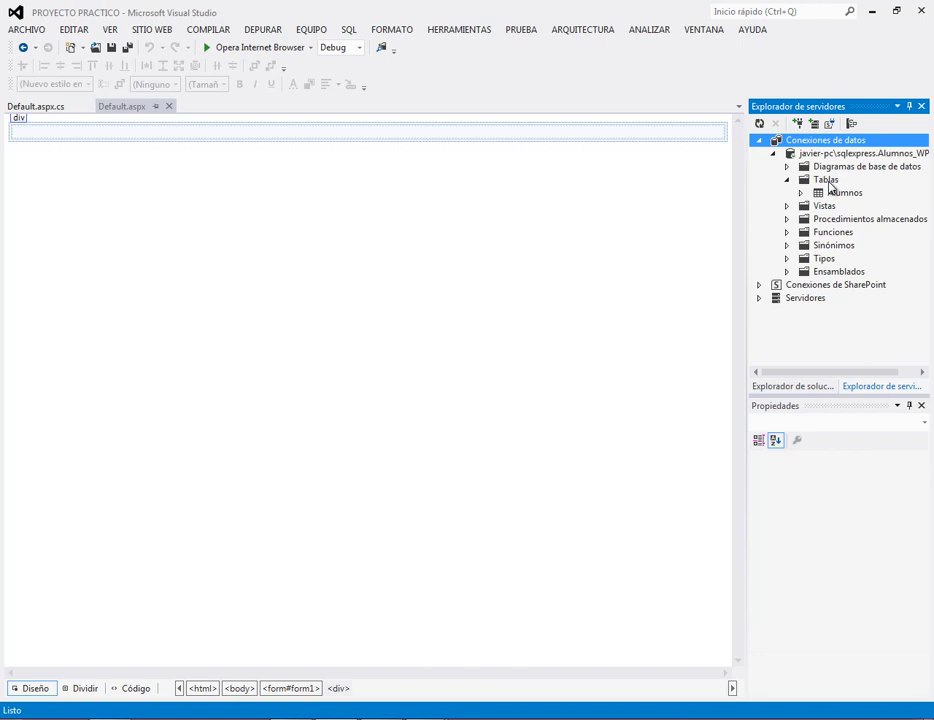
{"action": "left_click", "coordinate": [827, 181]}
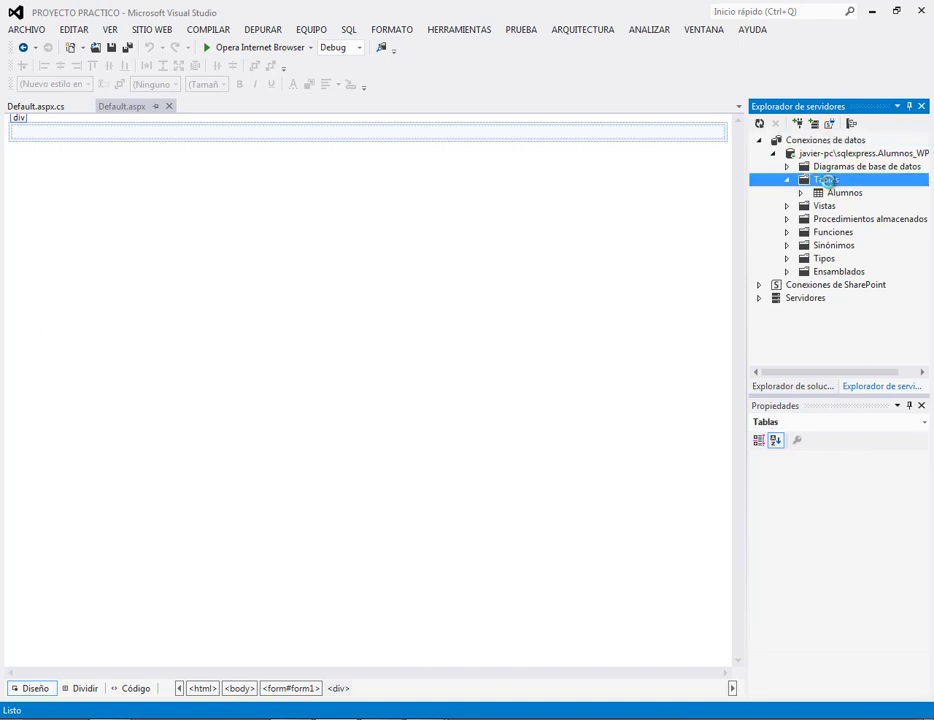
{"action": "right_click", "coordinate": [827, 181]}
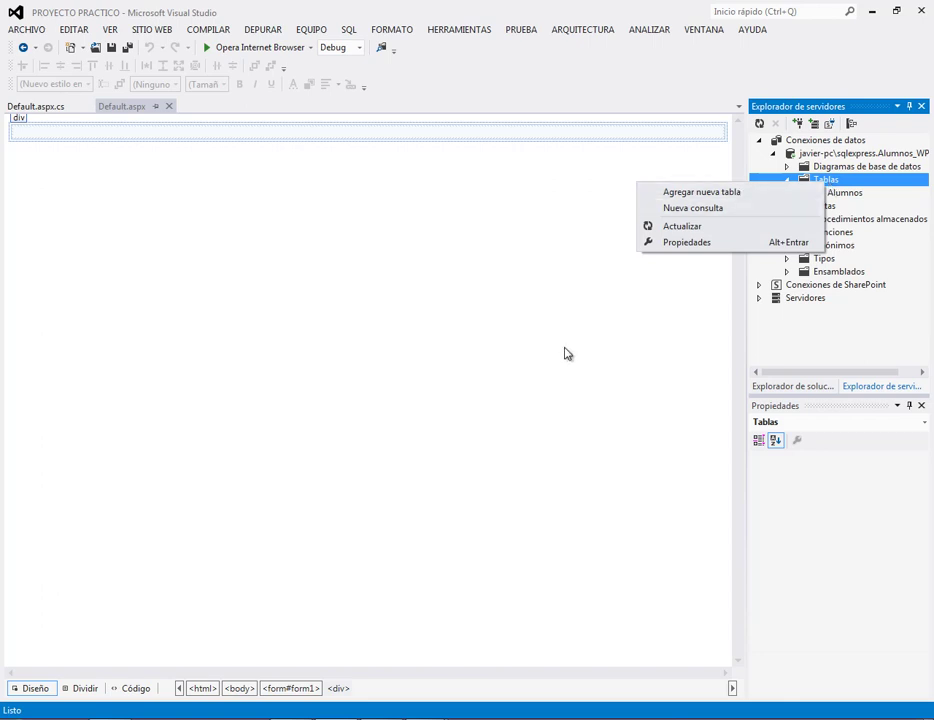
{"action": "left_click", "coordinate": [600, 353]}
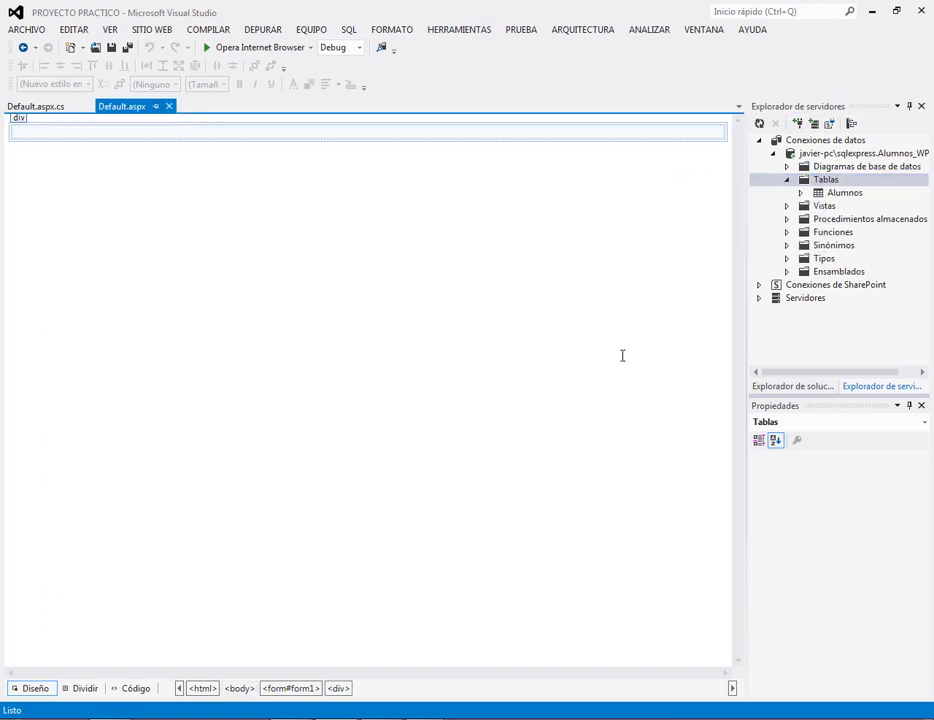
{"action": "left_click", "coordinate": [786, 385]}
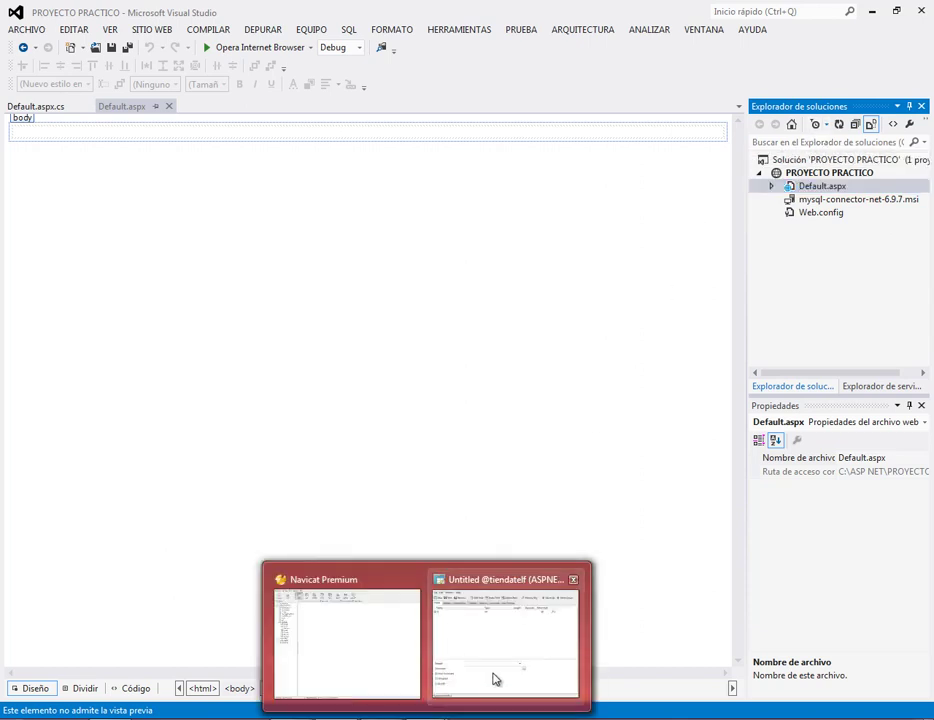
Back in the Navicat table designer, add a descripcion field of type text below id.
{"action": "left_click", "coordinate": [494, 678]}
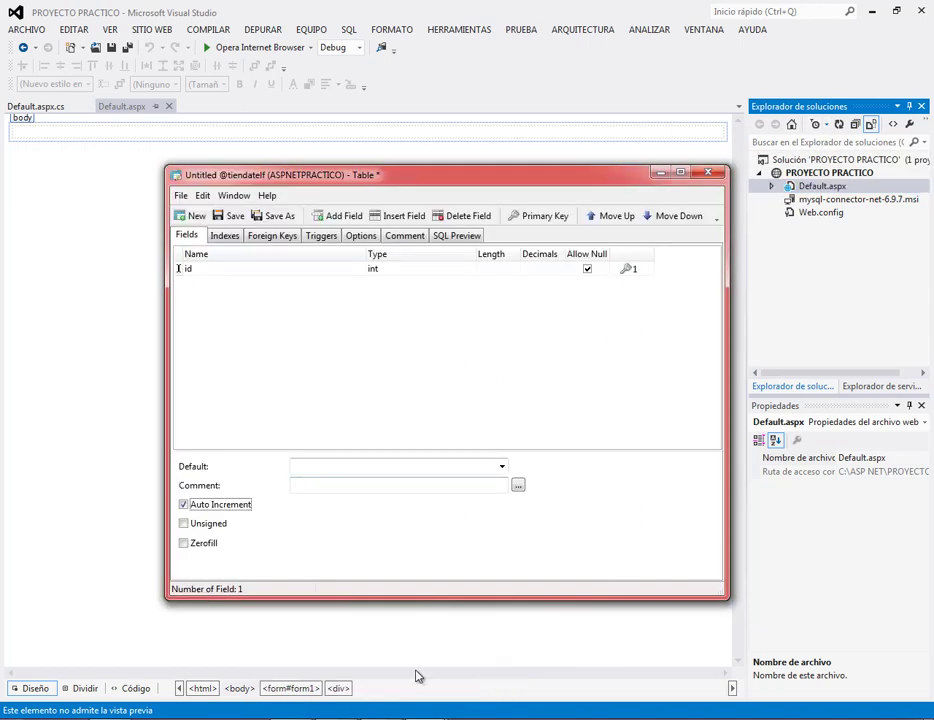
{"action": "left_click", "coordinate": [380, 716]}
{"action": "left_click", "coordinate": [378, 695]}
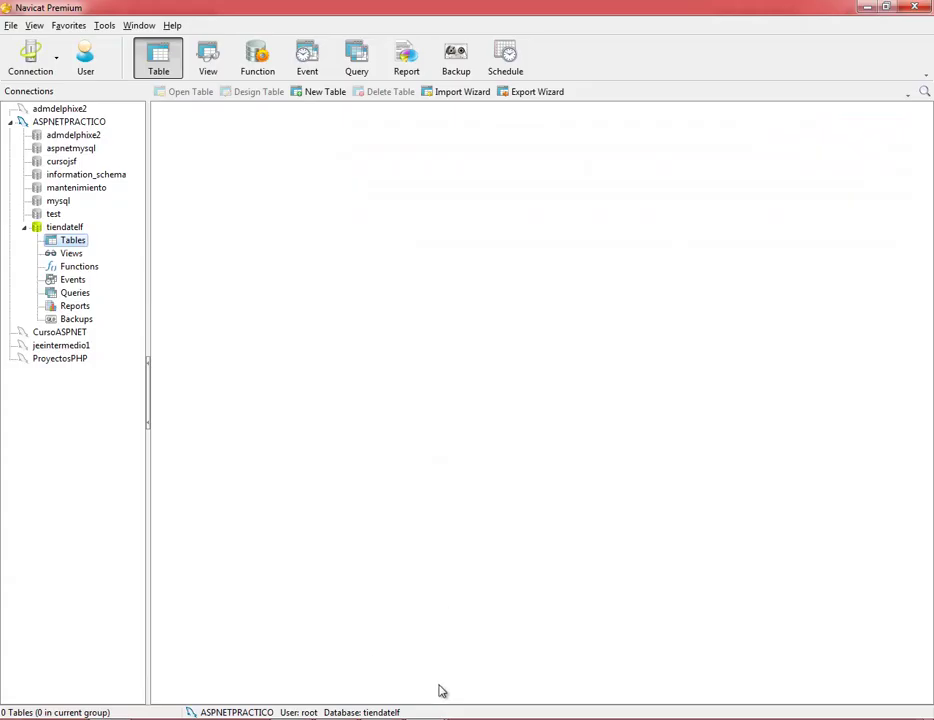
{"action": "left_click", "coordinate": [487, 675]}
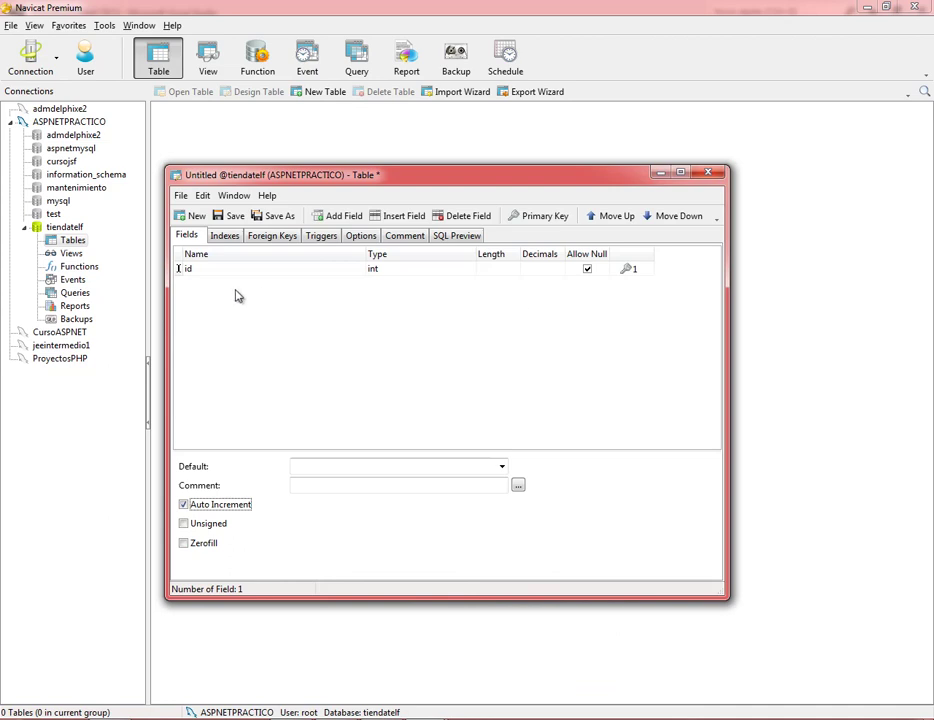
{"action": "key", "text": "Tab"}
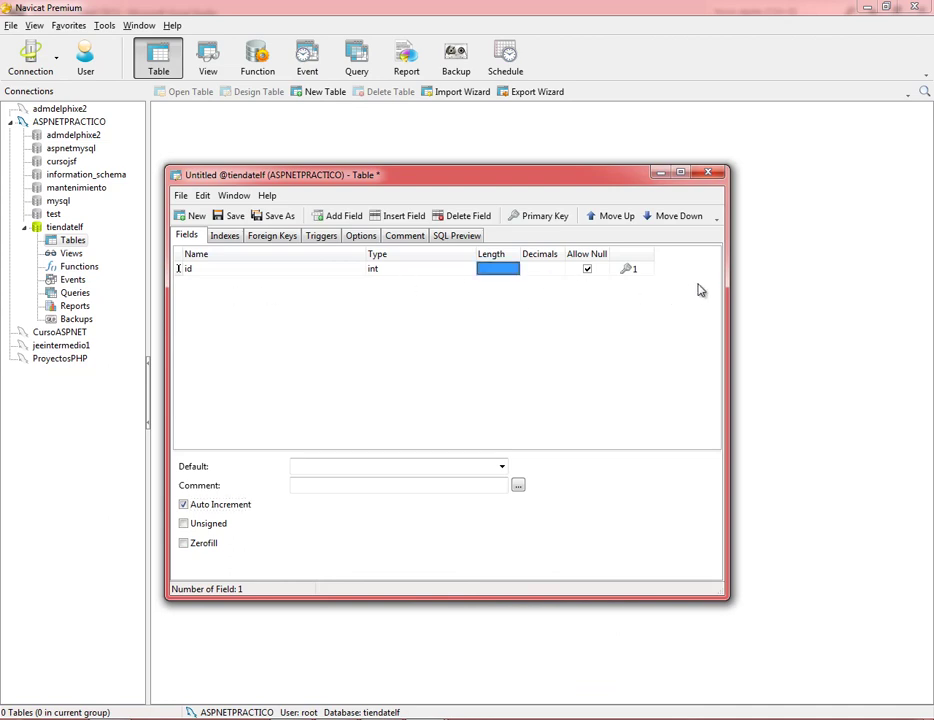
{"action": "key", "text": "Tab"}
{"action": "key", "text": "Tab"}
{"action": "key", "text": "Tab"}
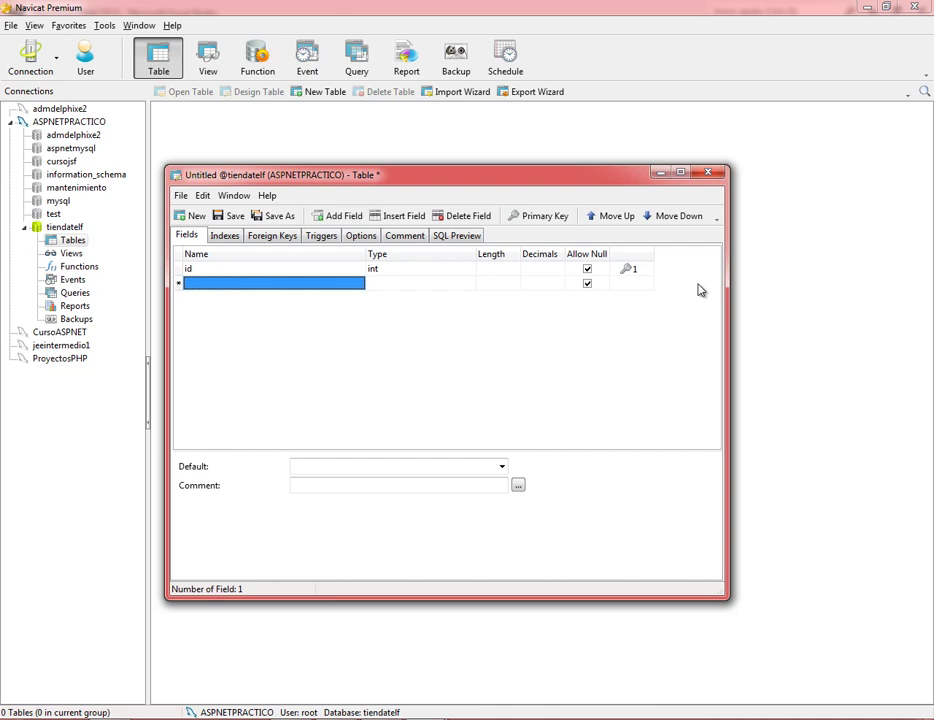
{"action": "type", "text": "descripcu"}
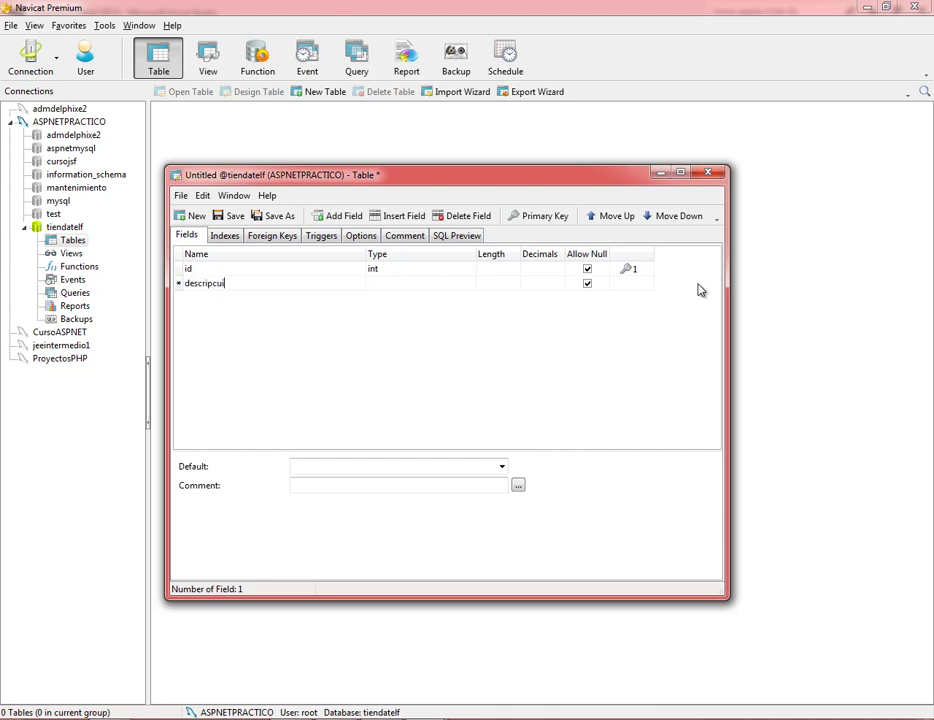
{"action": "key", "text": "BackSpace"}
{"action": "type", "text": "ipcion"}
{"action": "key", "text": "Tab"}
{"action": "type", "text": "t"}
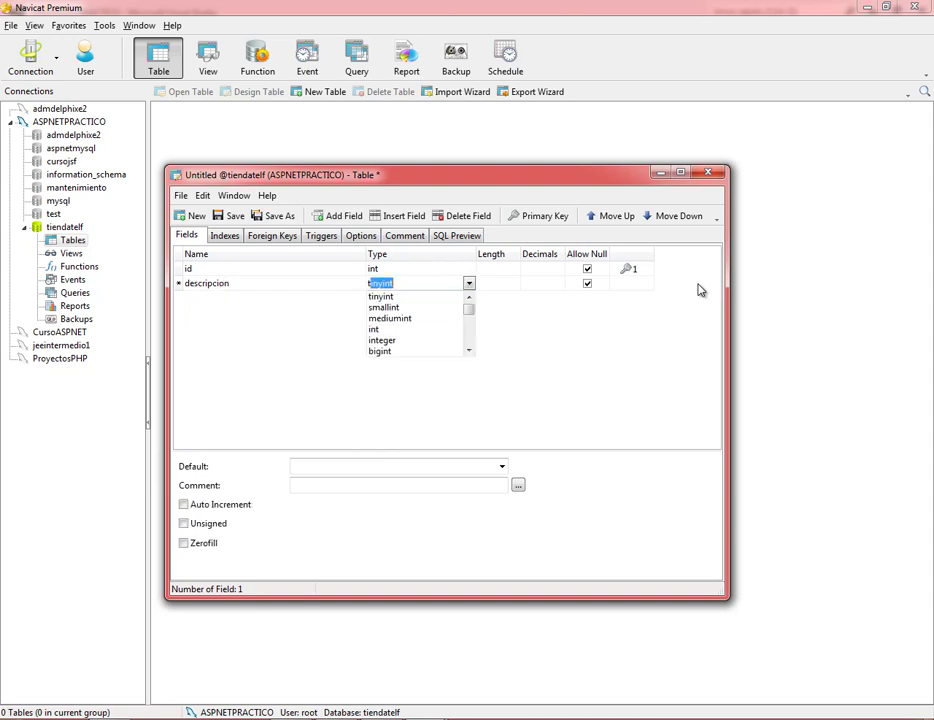
{"action": "type", "text": "e"}
{"action": "key", "text": "Down"}
{"action": "key", "text": "Down"}
{"action": "key", "text": "Down"}
{"action": "key", "text": "Down"}
{"action": "key", "text": "Down"}
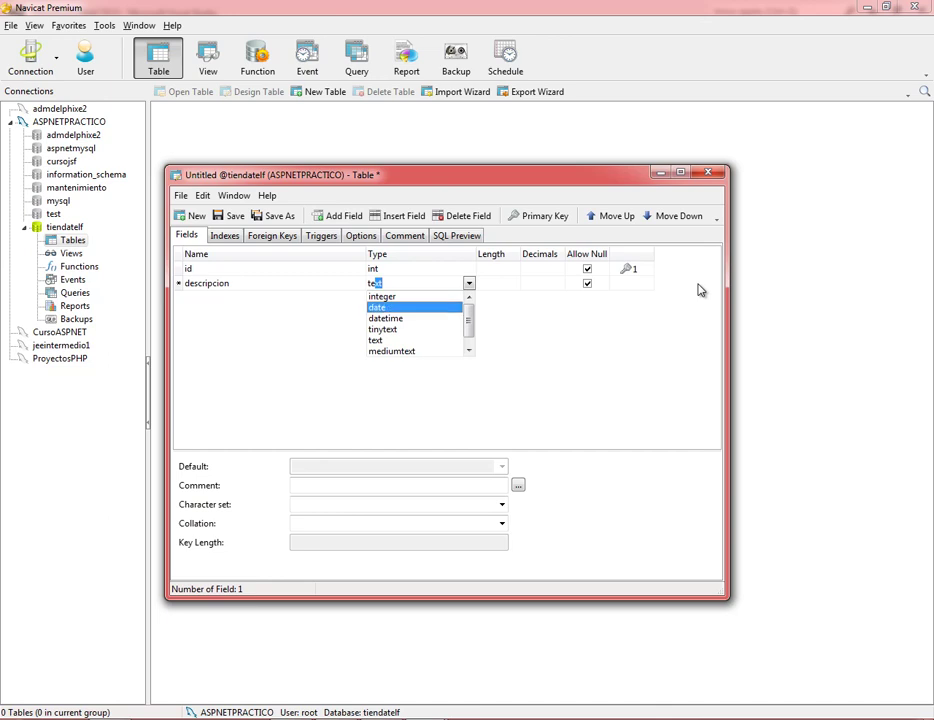
{"action": "key", "text": "Return"}
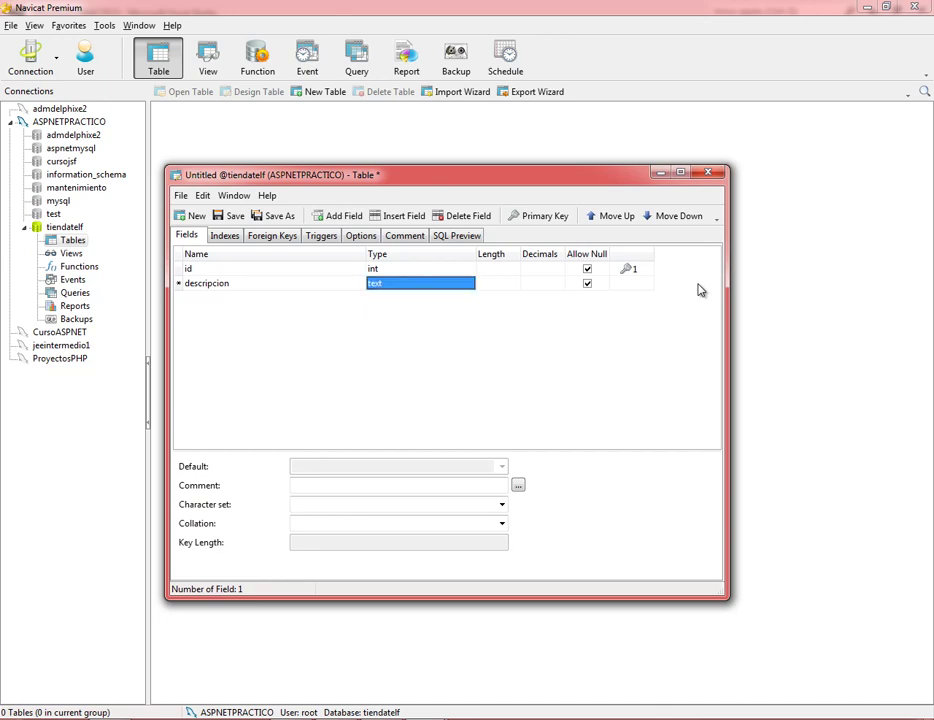
{"action": "key", "text": "Tab"}
{"action": "key", "text": "Tab"}
{"action": "key", "text": "Tab"}
{"action": "key", "text": "Tab"}
{"action": "key", "text": "Tab"}
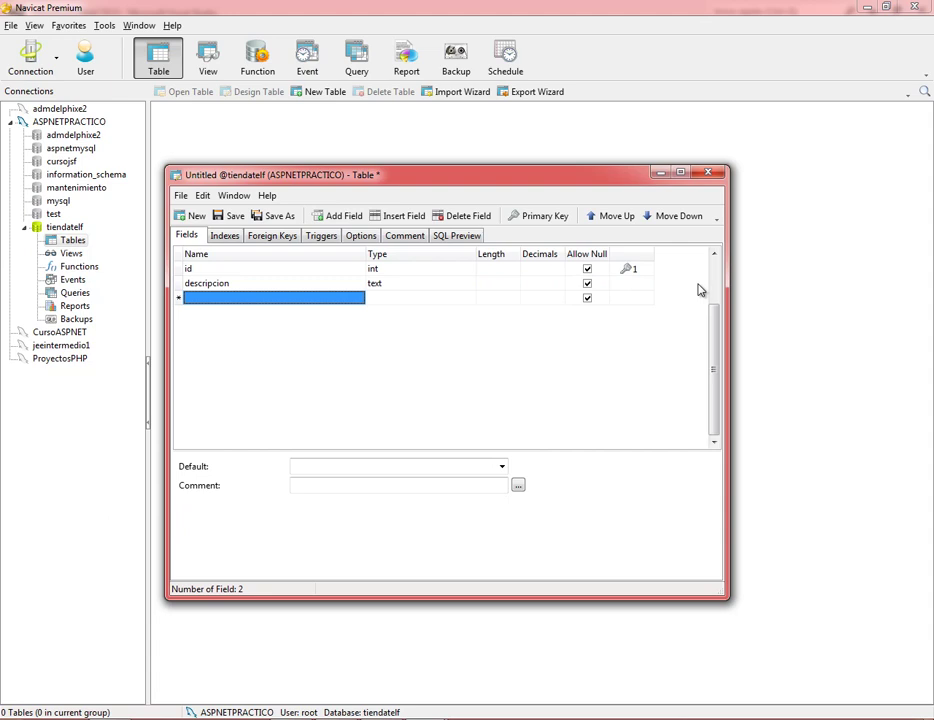
Add a marca field of type varchar with length 30.
{"action": "type", "text": "marca"}
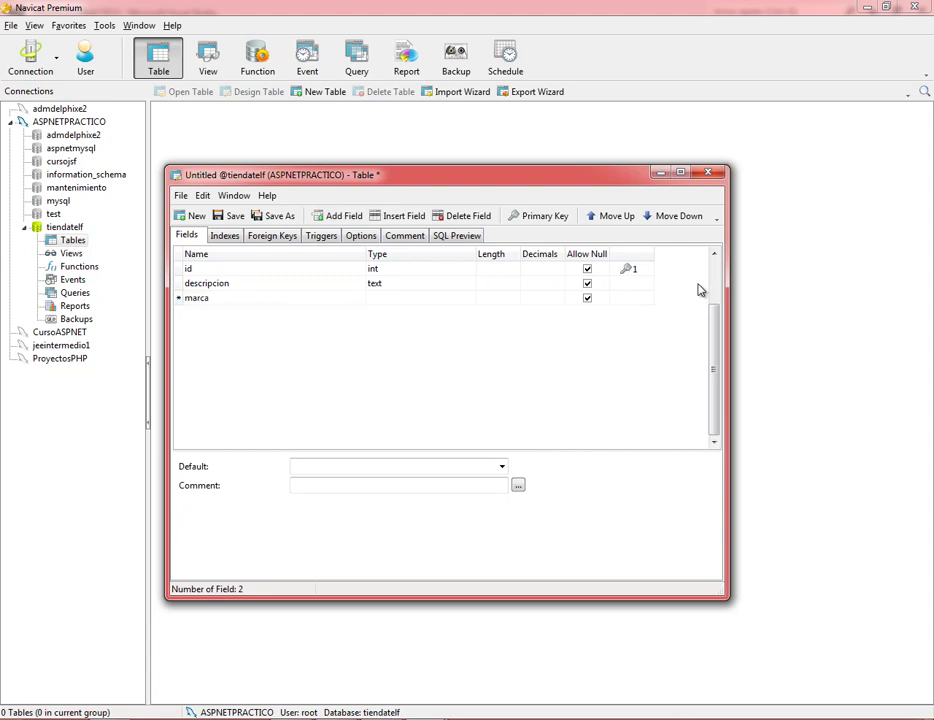
{"action": "key", "text": "Tab"}
{"action": "type", "text": "var"}
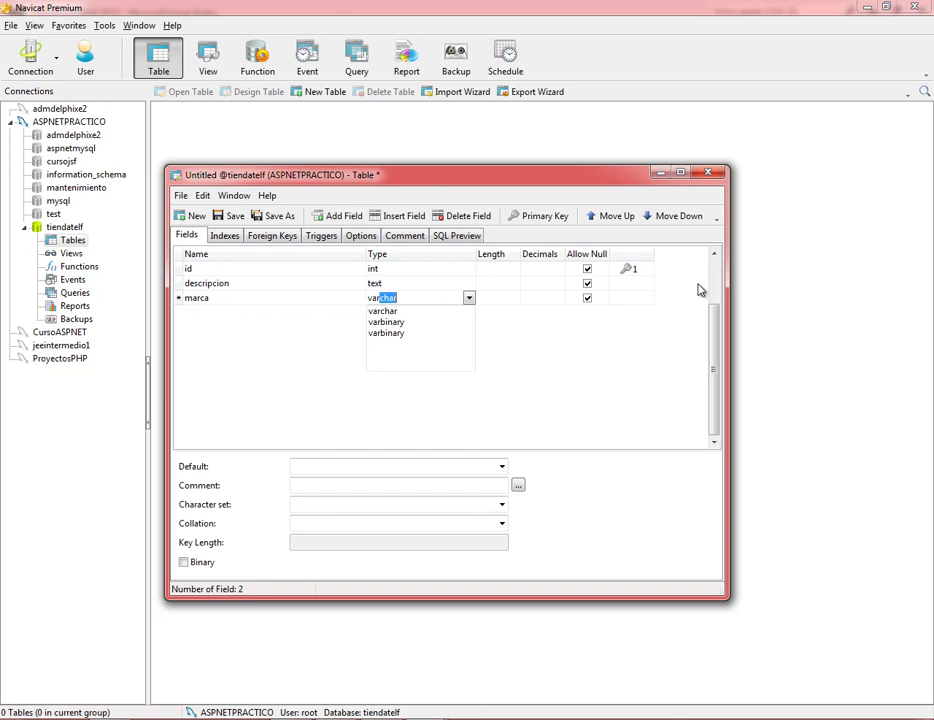
{"action": "type", "text": "char"}
{"action": "key", "text": "Tab"}
{"action": "type", "text": "30"}
{"action": "key", "text": "Tab"}
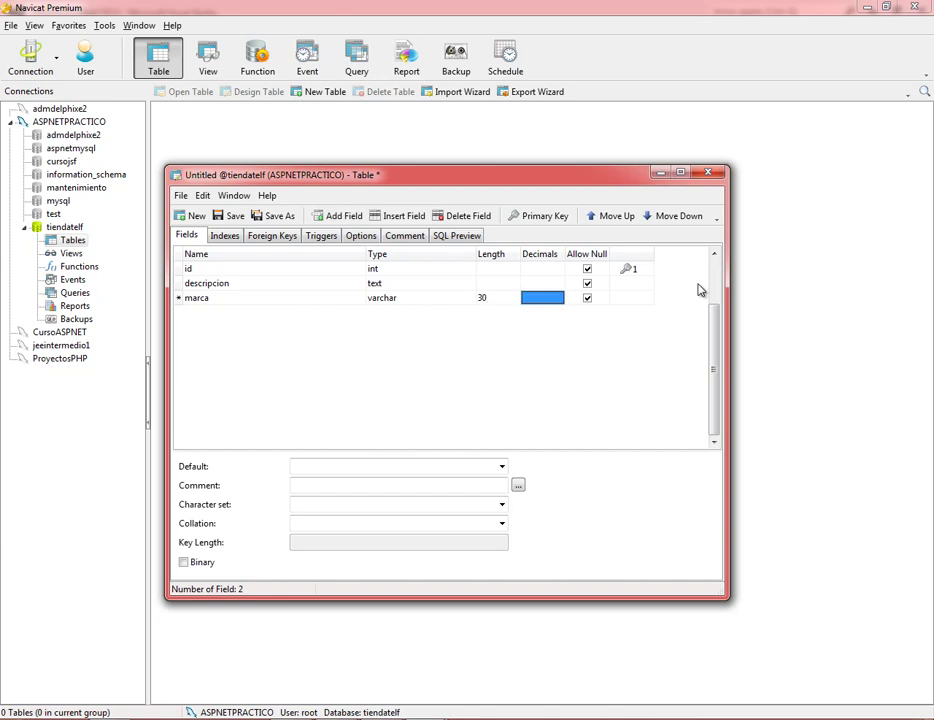
{"action": "key", "text": "Tab"}
{"action": "key", "text": "Tab"}
{"action": "key", "text": "shift+Tab"}
{"action": "key", "text": "shift+Tab"}
{"action": "key", "text": "shift+Tab"}
{"action": "key", "text": "shift+Tab"}
{"action": "key", "text": "shift+Tab"}
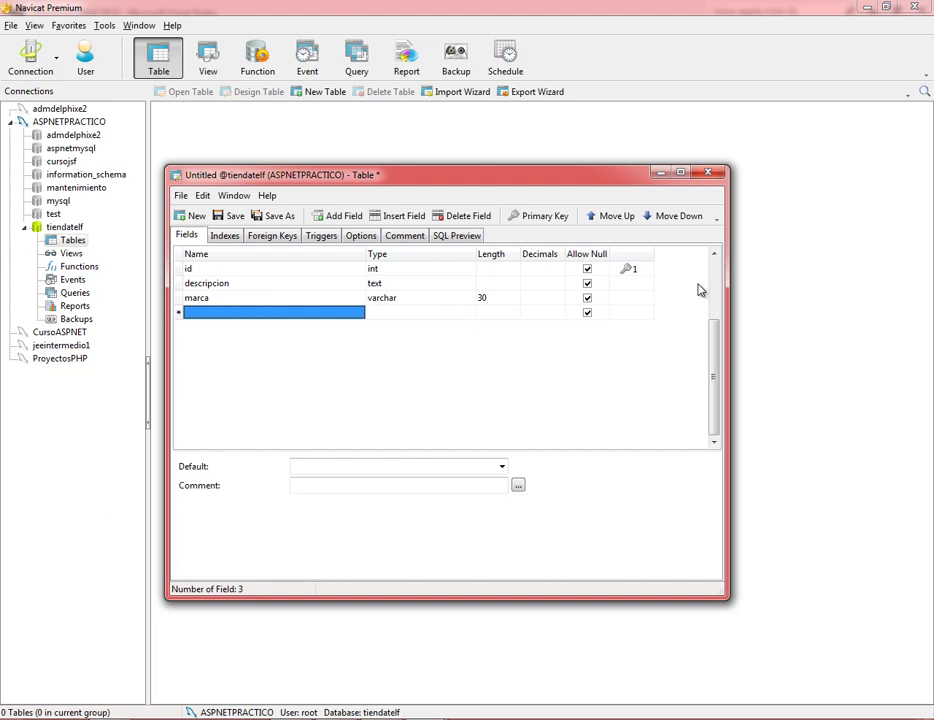
Add a modelo field of type varchar with length 30.
{"action": "type", "text": "modelo"}
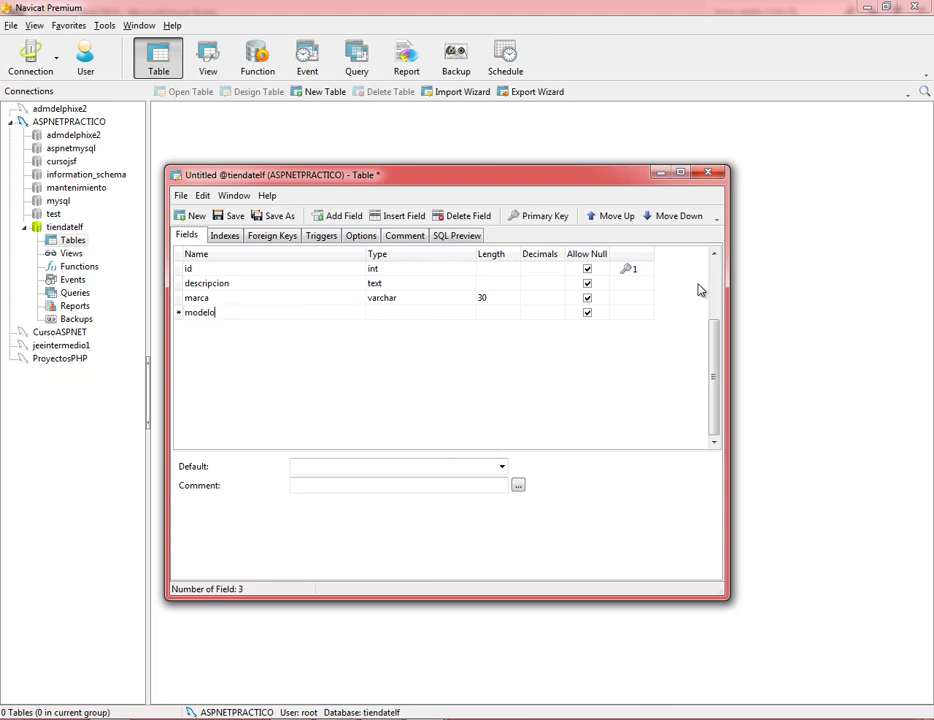
{"action": "key", "text": "Tab"}
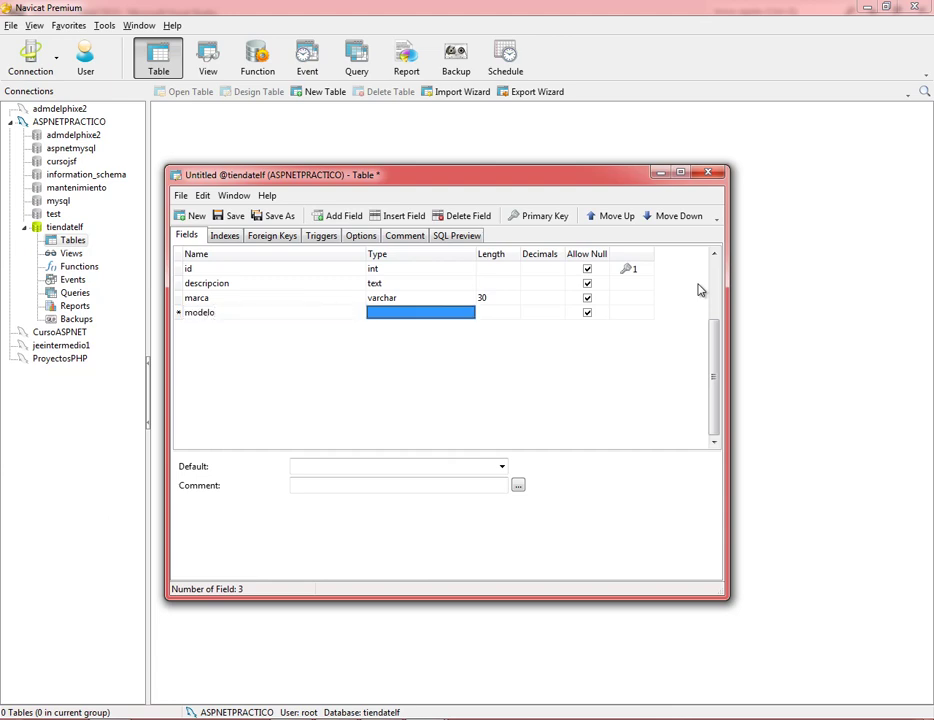
{"action": "type", "text": "va"}
{"action": "key", "text": "Tab"}
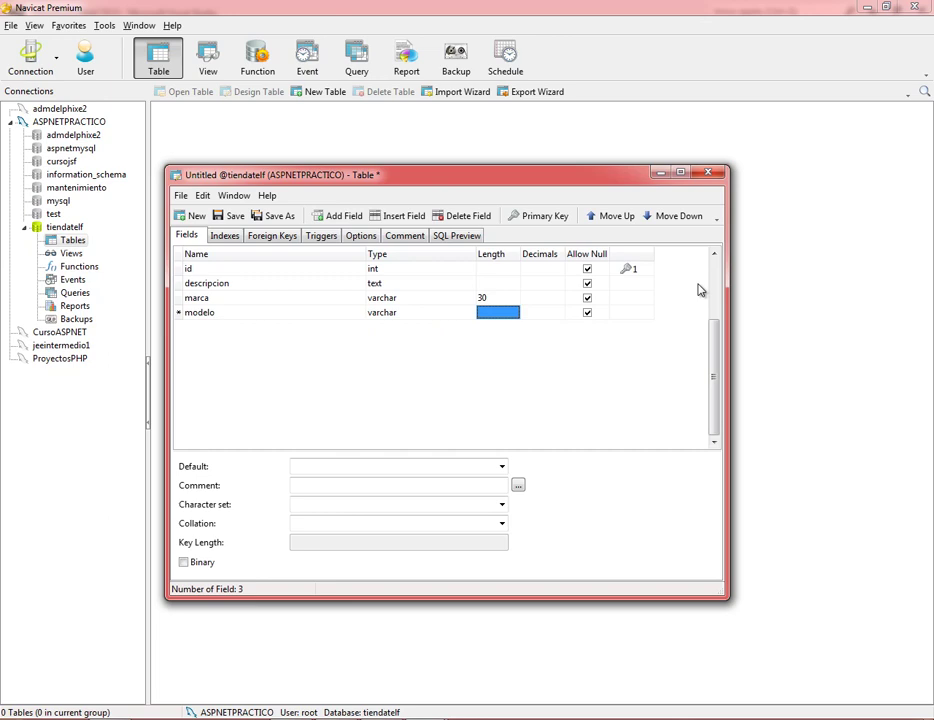
{"action": "type", "text": "30"}
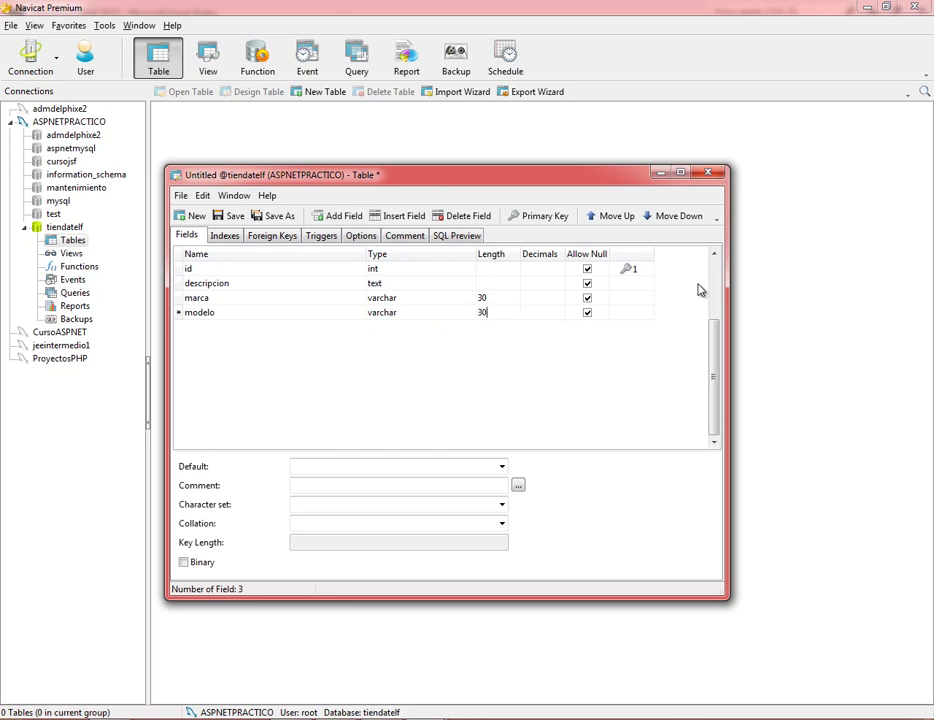
{"action": "key", "text": "Tab"}
{"action": "key", "text": "Tab"}
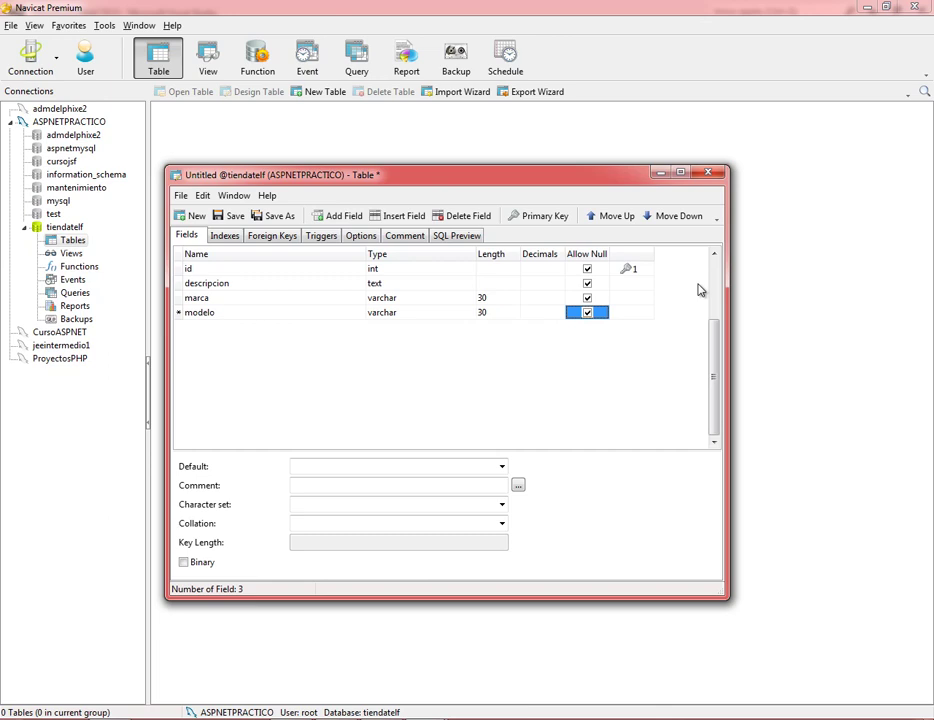
{"action": "key", "text": "Tab"}
{"action": "key", "text": "Tab"}
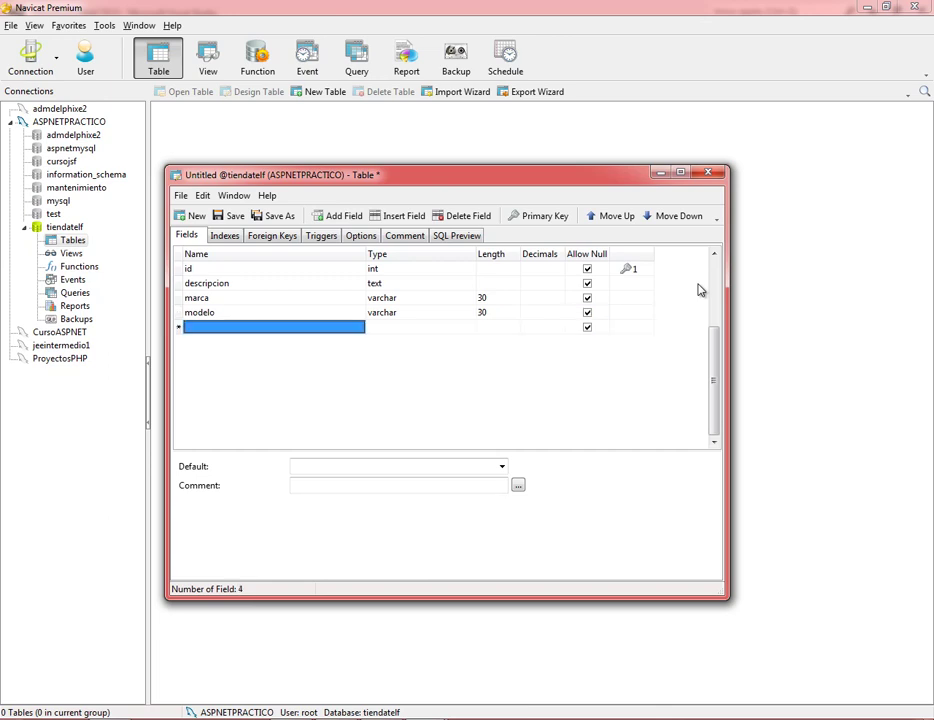
Add a precio field of type double with length 10 and 2 decimals.
{"action": "type", "text": "preci"}
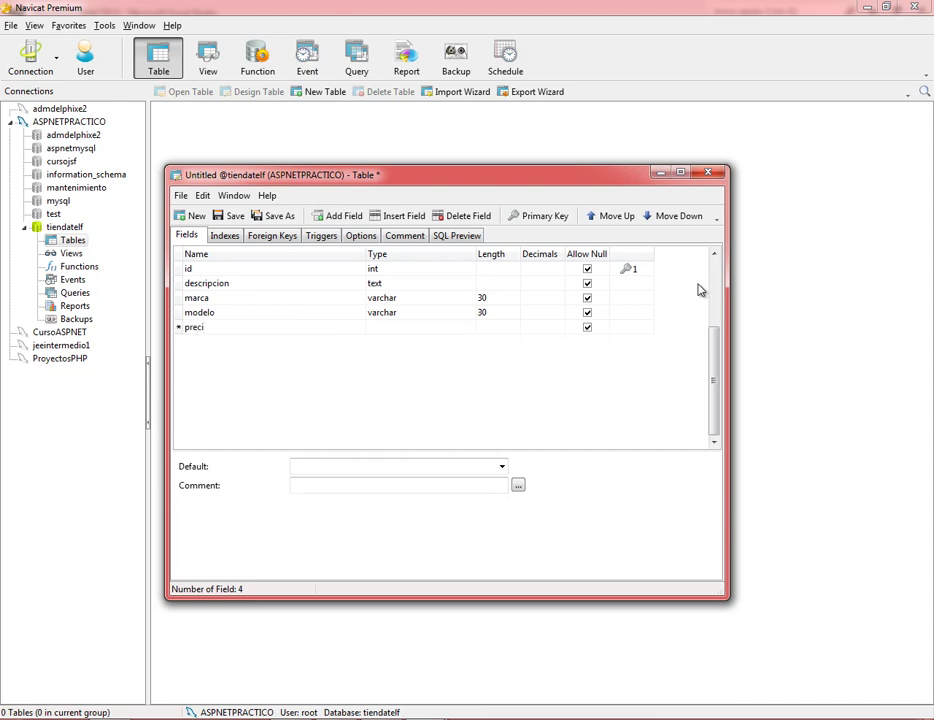
{"action": "type", "text": "o"}
{"action": "key", "text": "Tab"}
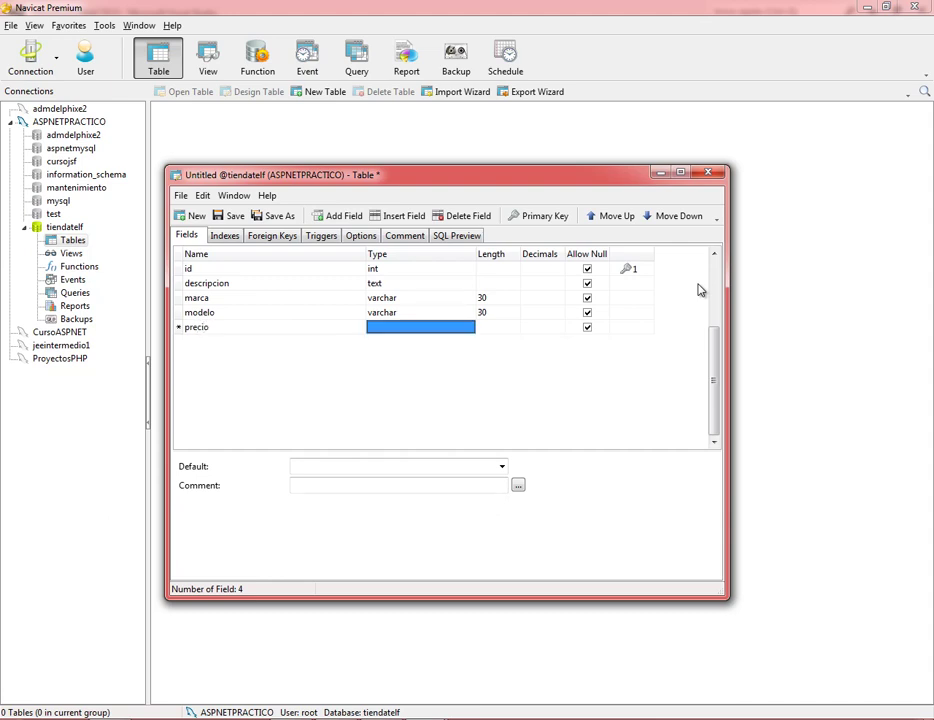
{"action": "type", "text": "double"}
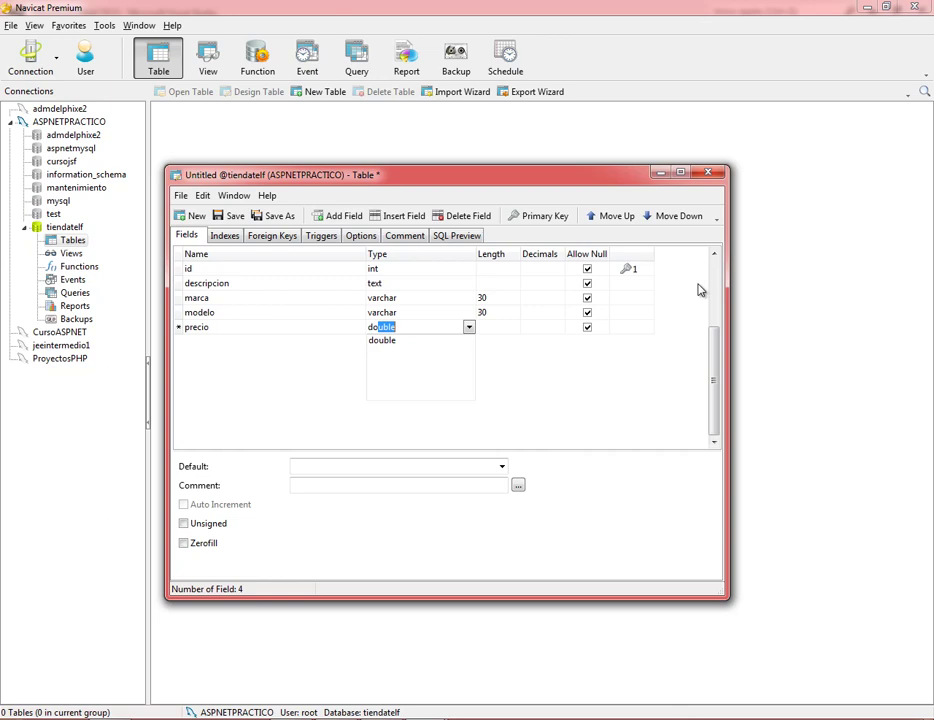
{"action": "key", "text": "Tab"}
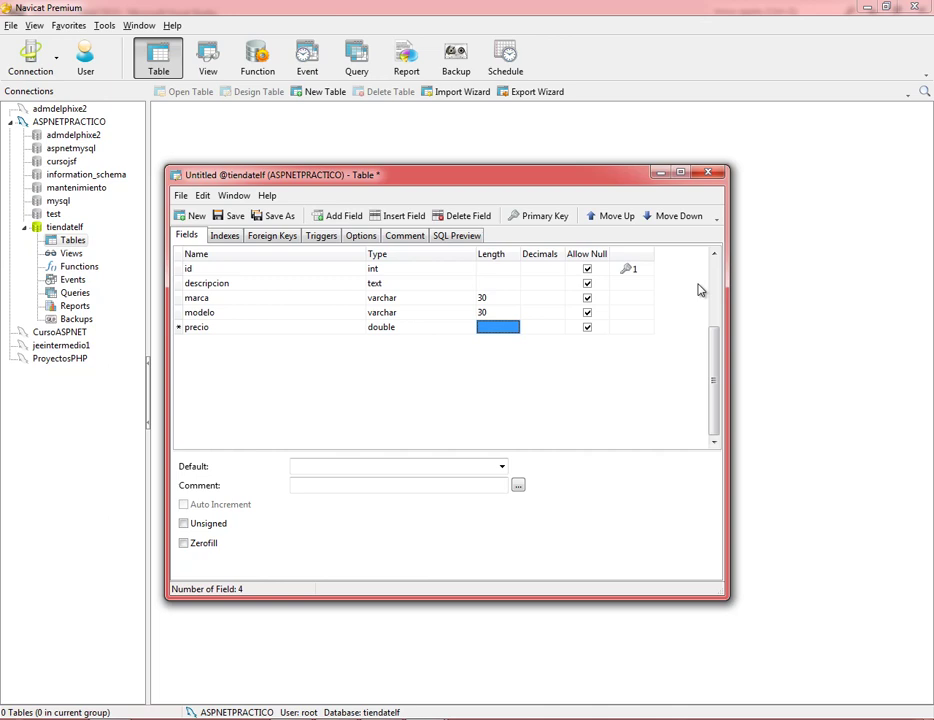
{"action": "type", "text": "10"}
{"action": "key", "text": "Tab"}
{"action": "type", "text": "2"}
{"action": "key", "text": "Tab"}
{"action": "key", "text": "Tab"}
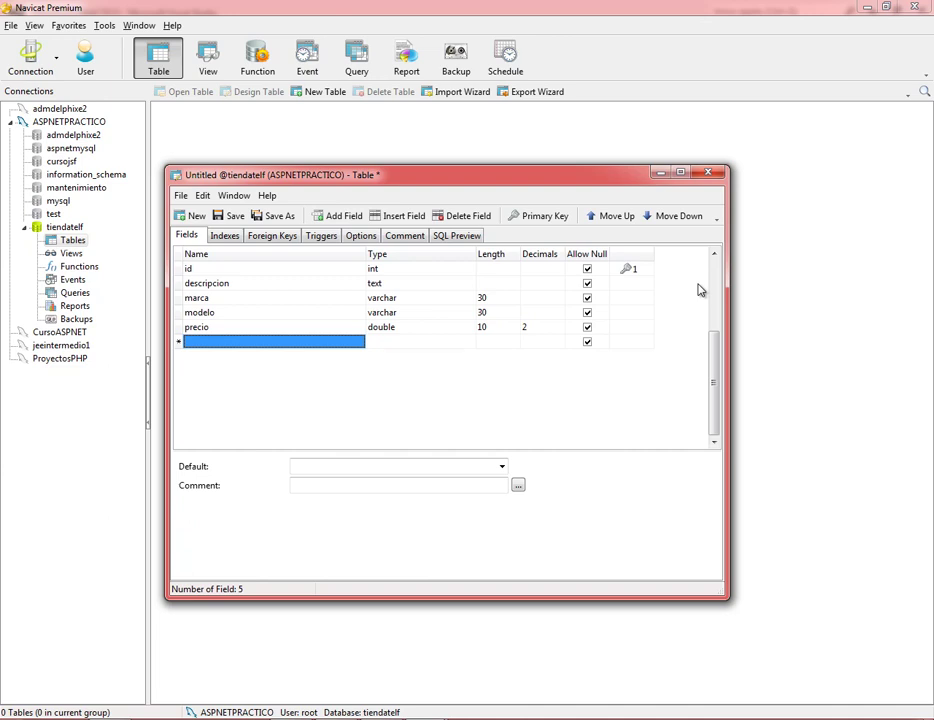
Add a foto1 field as varchar with length 200.
{"action": "type", "text": "fot"}
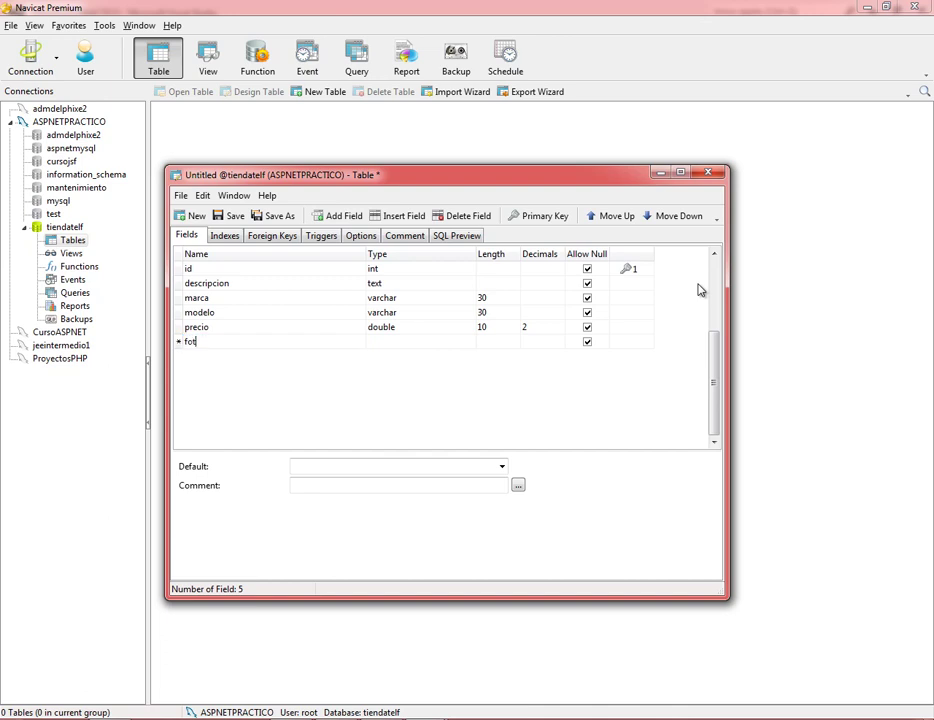
{"action": "type", "text": "o1"}
{"action": "key", "text": "Tab"}
{"action": "type", "text": "v"}
{"action": "key", "text": "Tab"}
{"action": "type", "text": "200"}
{"action": "key", "text": "Tab"}
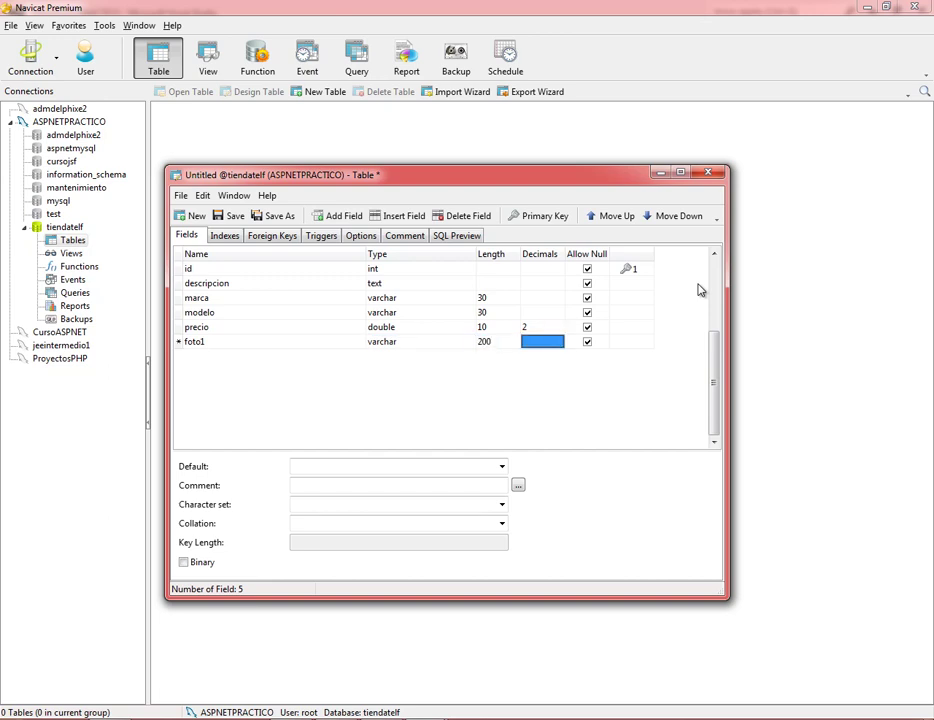
Add a foto2 field in a new row as varchar with length 200.
{"action": "key", "text": "Down"}
{"action": "key", "text": "shift+Tab"}
{"action": "key", "text": "shift+Tab"}
{"action": "key", "text": "shift+Tab"}
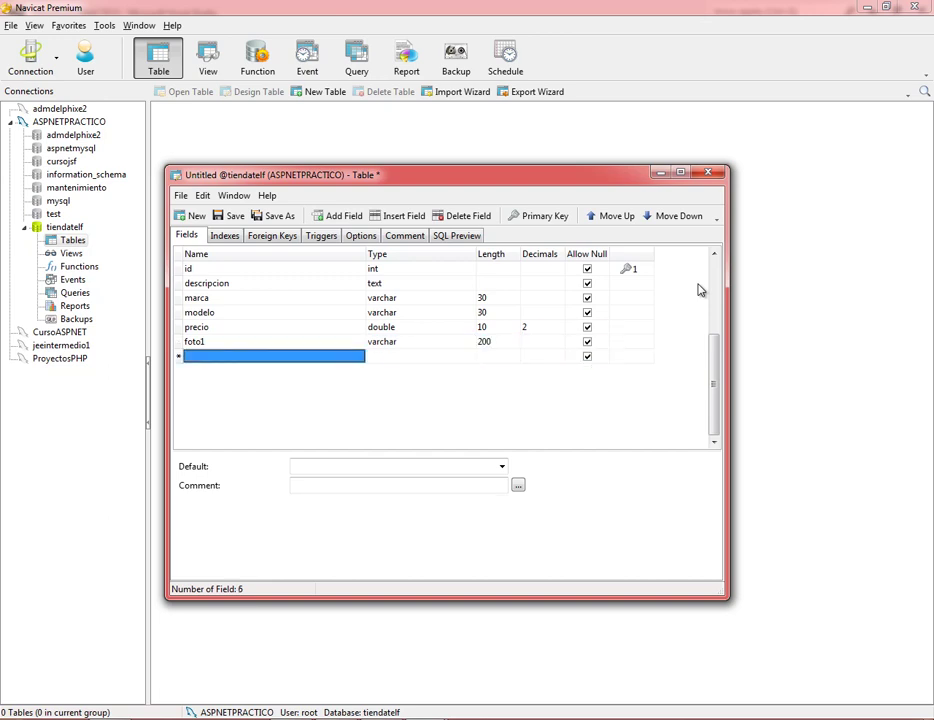
{"action": "type", "text": "foto2"}
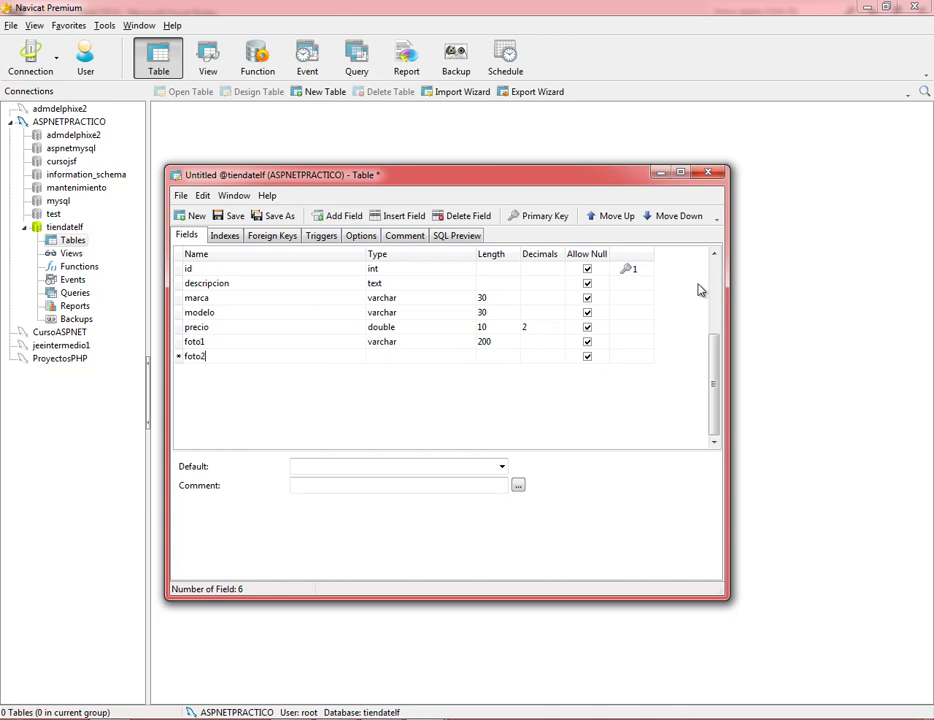
{"action": "key", "text": "Tab"}
{"action": "key", "text": "Tab"}
{"action": "key", "text": "shift+Tab"}
{"action": "type", "text": "v"}
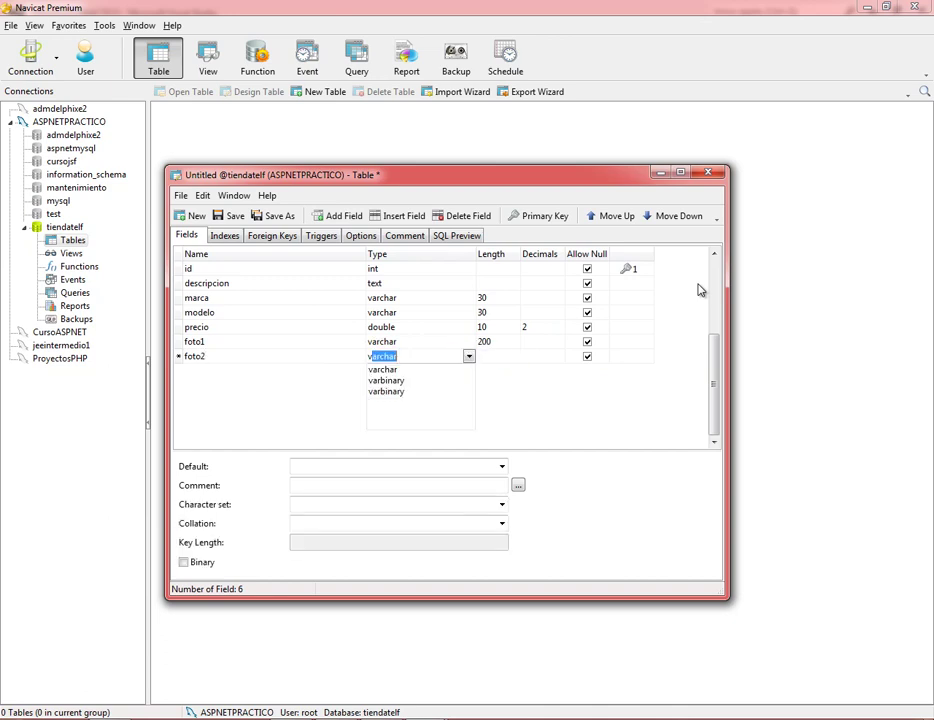
{"action": "key", "text": "Tab"}
{"action": "type", "text": "200"}
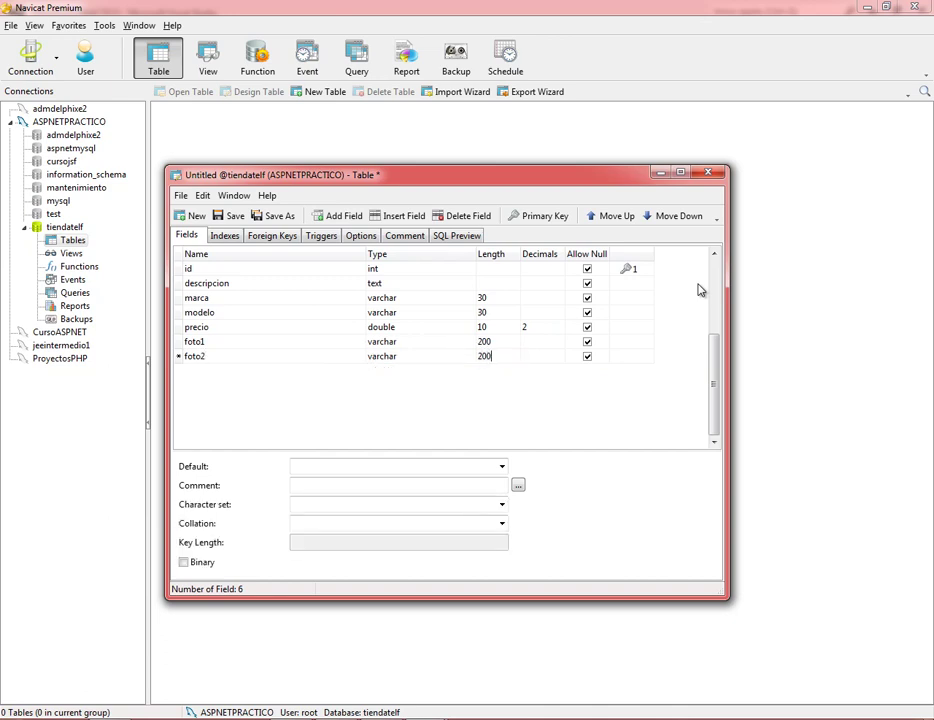
{"action": "key", "text": "Tab"}
Add a foto3 field in a new row as varchar with length 200.
{"action": "key", "text": "Down"}
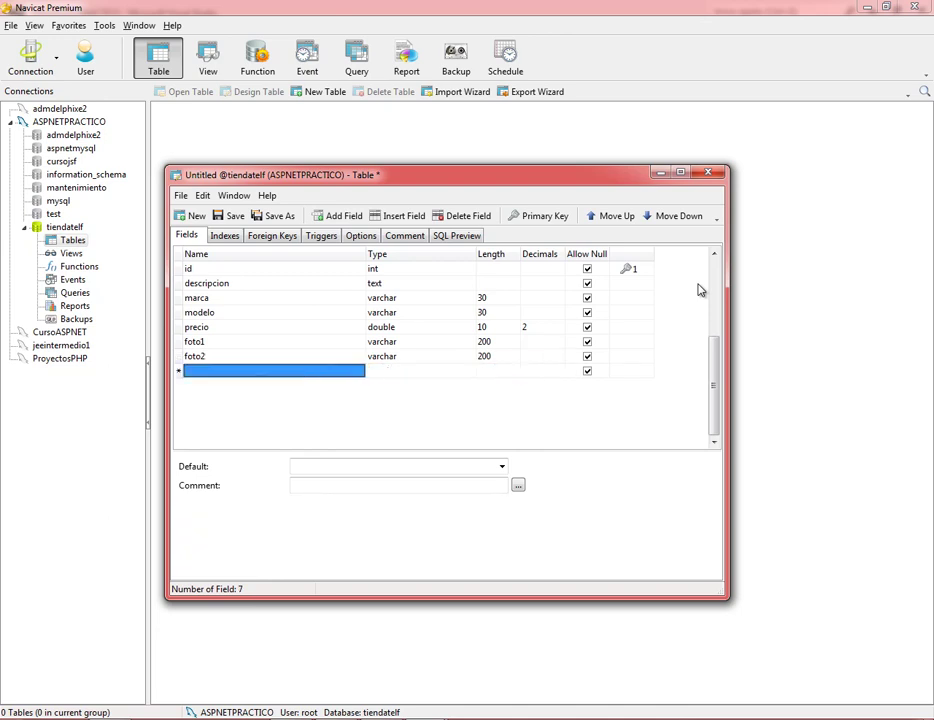
{"action": "type", "text": "foto"}
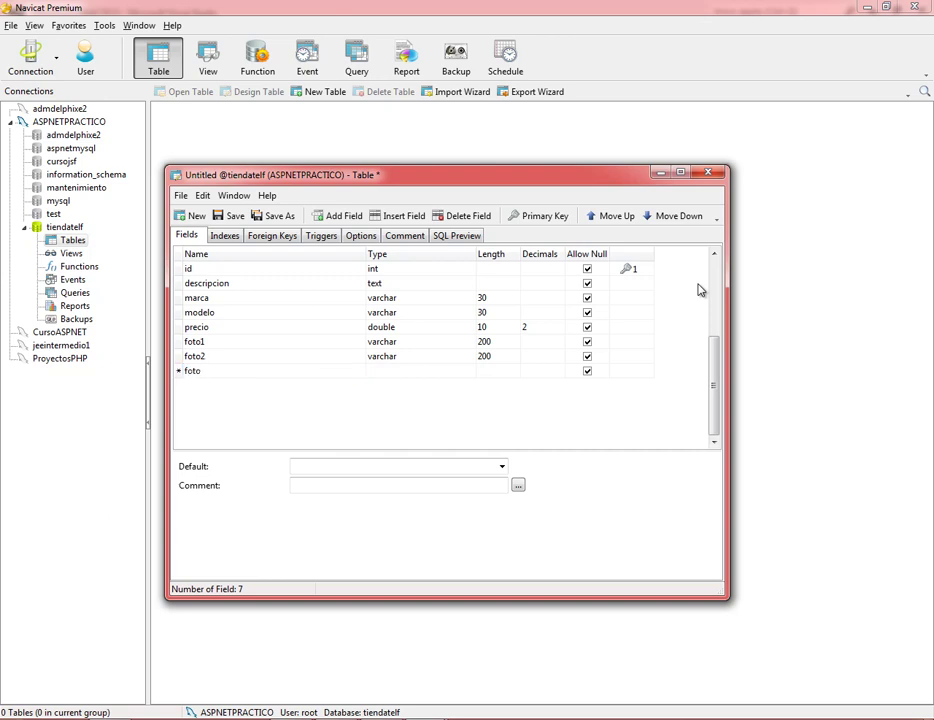
{"action": "type", "text": "3"}
{"action": "key", "text": "Tab"}
{"action": "type", "text": "var"}
{"action": "key", "text": "Tab"}
{"action": "type", "text": "200"}
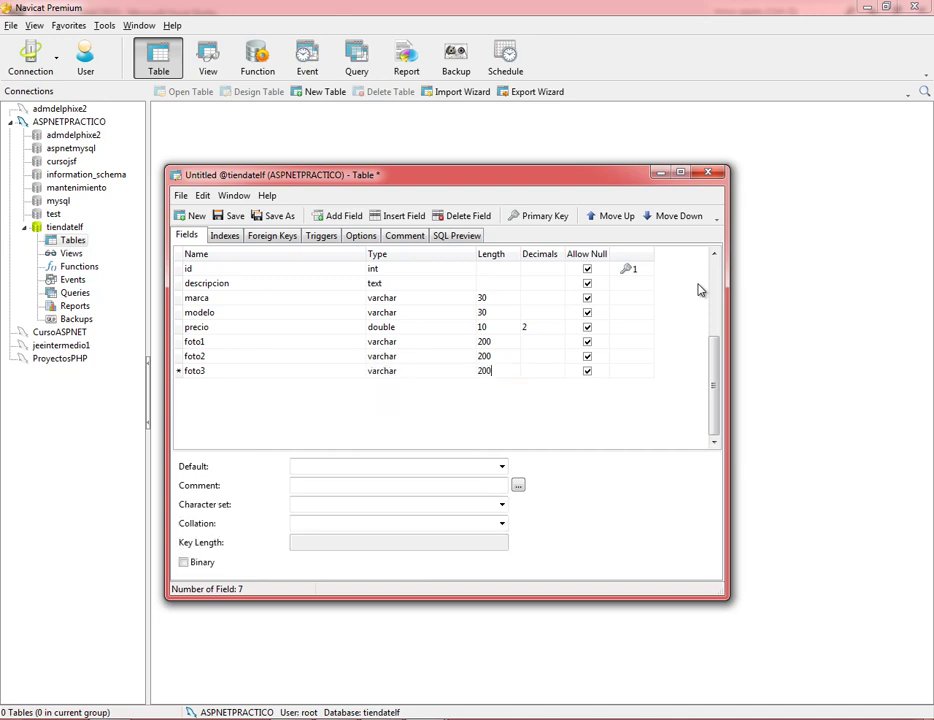
Disallow nulls on id, descripcion, marca, modelo, precio, foto1, foto2 and foto3.
{"action": "left_click", "coordinate": [587, 268]}
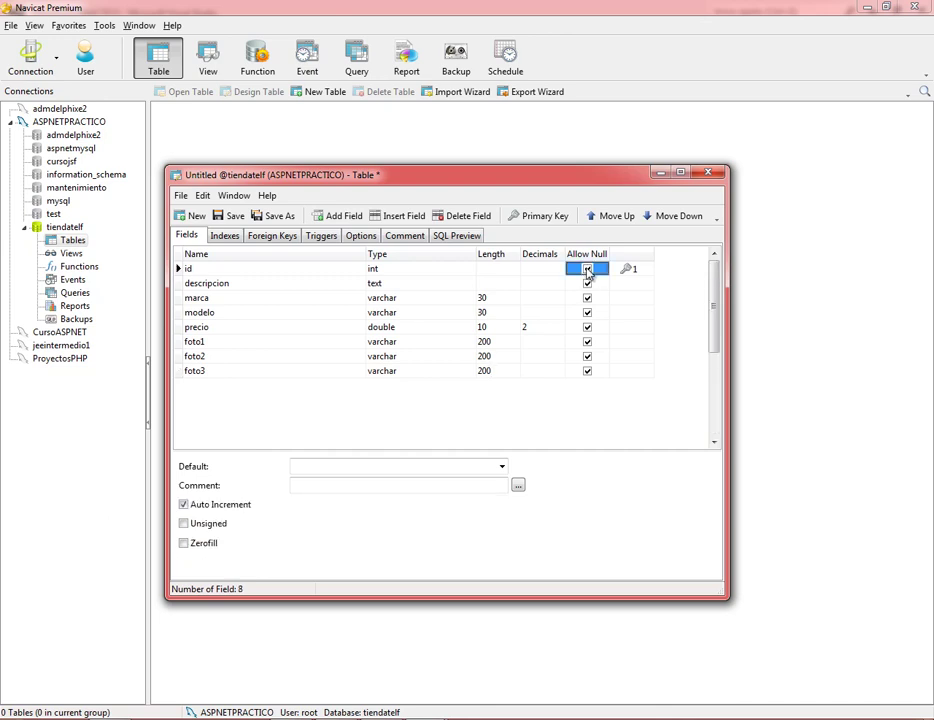
{"action": "left_click", "coordinate": [587, 284]}
{"action": "left_click", "coordinate": [587, 298]}
{"action": "left_click", "coordinate": [587, 312]}
{"action": "left_click", "coordinate": [587, 327]}
{"action": "left_click", "coordinate": [587, 341]}
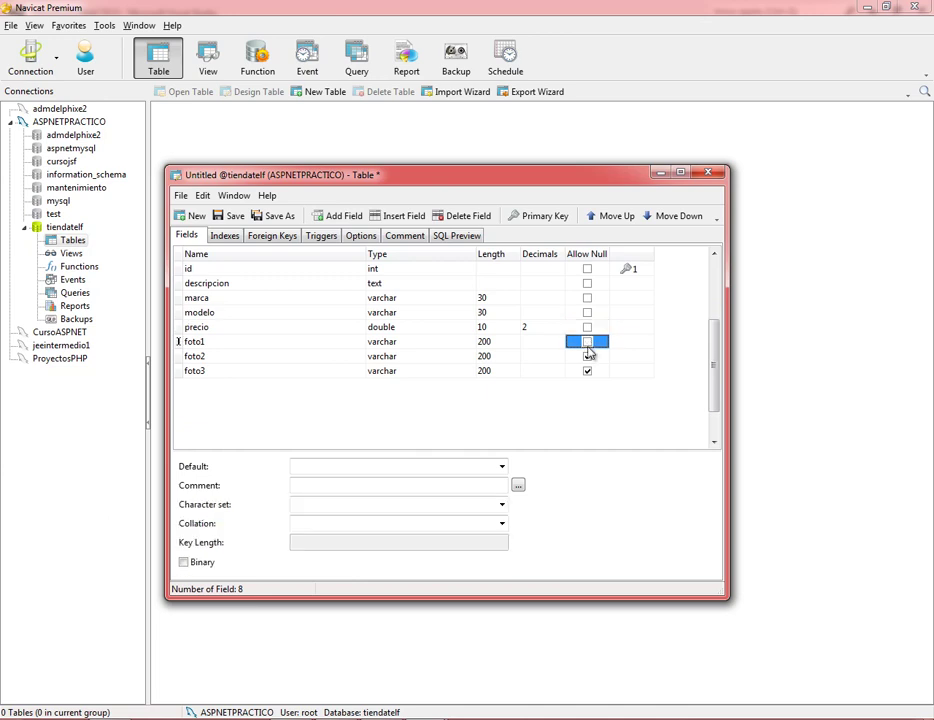
{"action": "left_click", "coordinate": [587, 356]}
{"action": "left_click", "coordinate": [587, 371]}
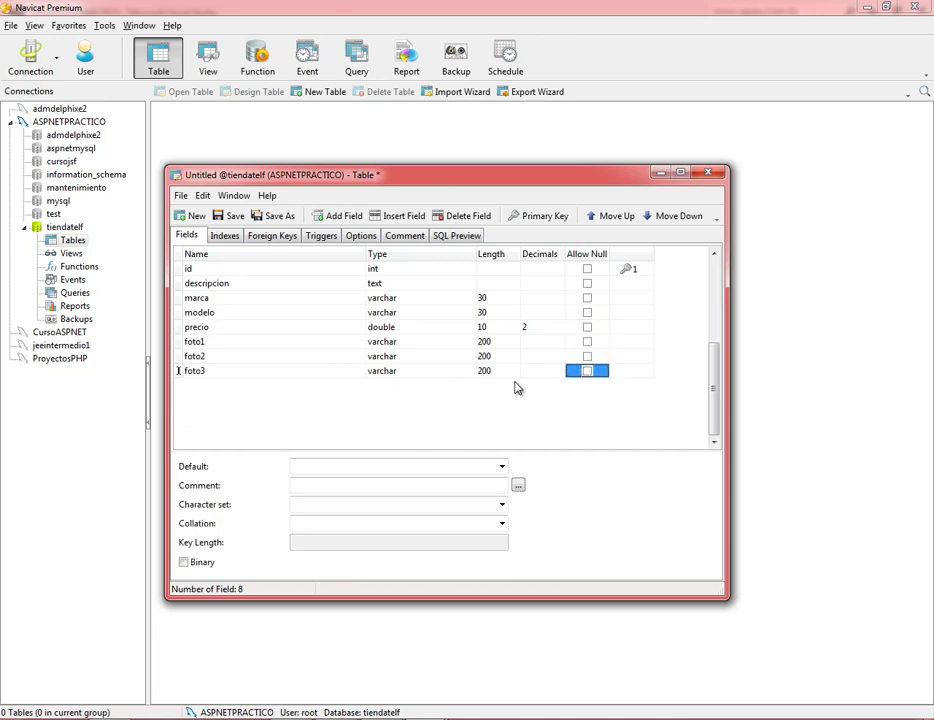
Add a non-nullable fecha_registro field of type timestamp.
{"action": "key", "text": "Down"}
{"action": "key", "text": "Left"}
{"action": "key", "text": "Left"}
{"action": "key", "text": "Left"}
{"action": "key", "text": "Left"}
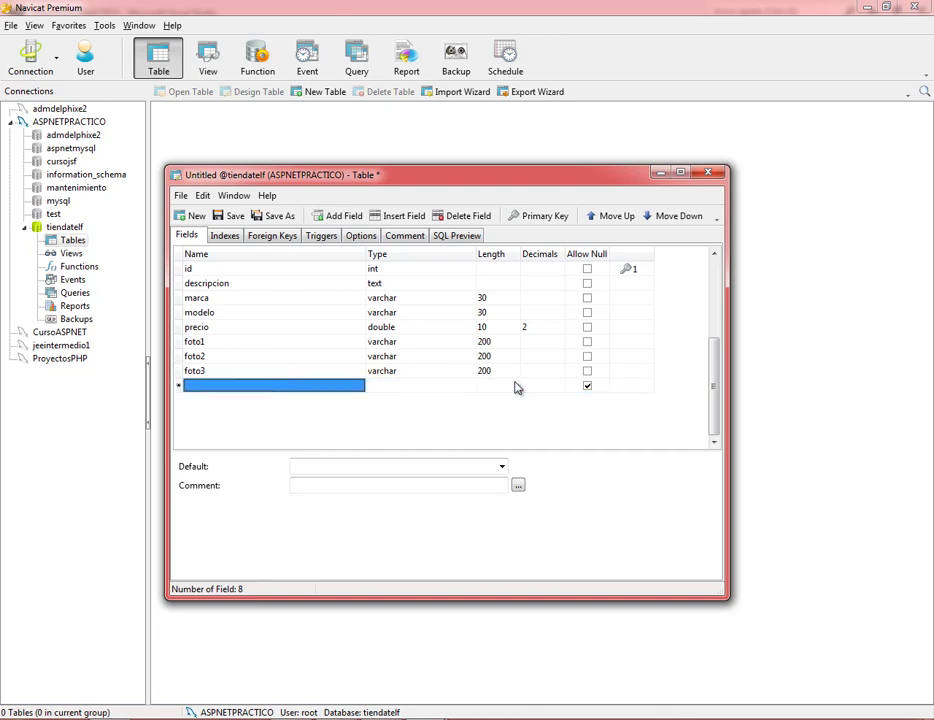
{"action": "type", "text": "fecha"}
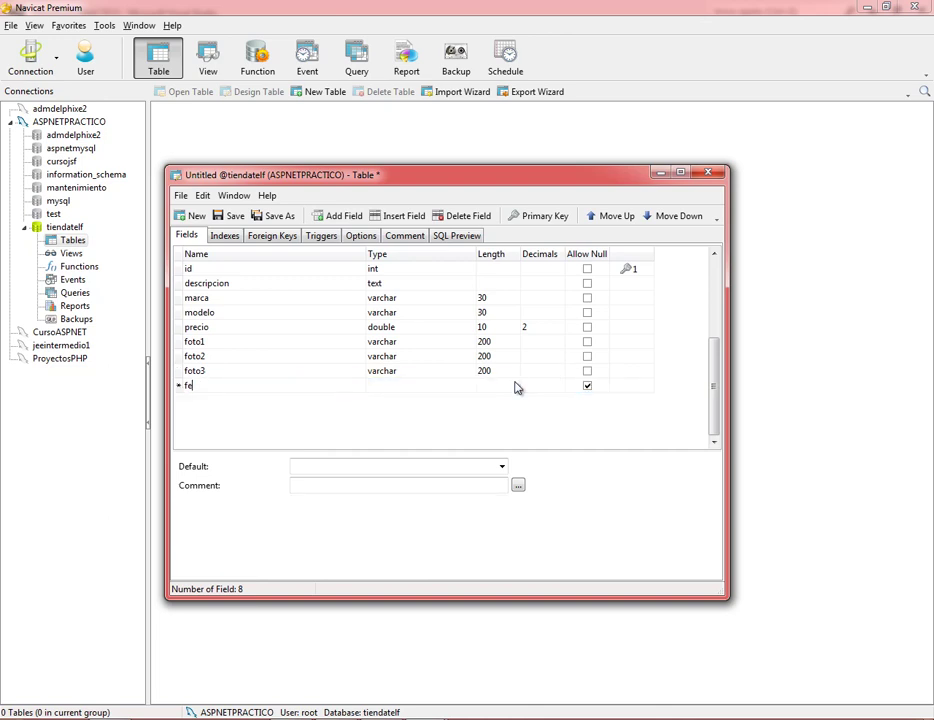
{"action": "key", "text": "BackSpace"}
{"action": "key", "text": "BackSpace"}
{"action": "type", "text": "ha_registro"}
{"action": "key", "text": "Tab"}
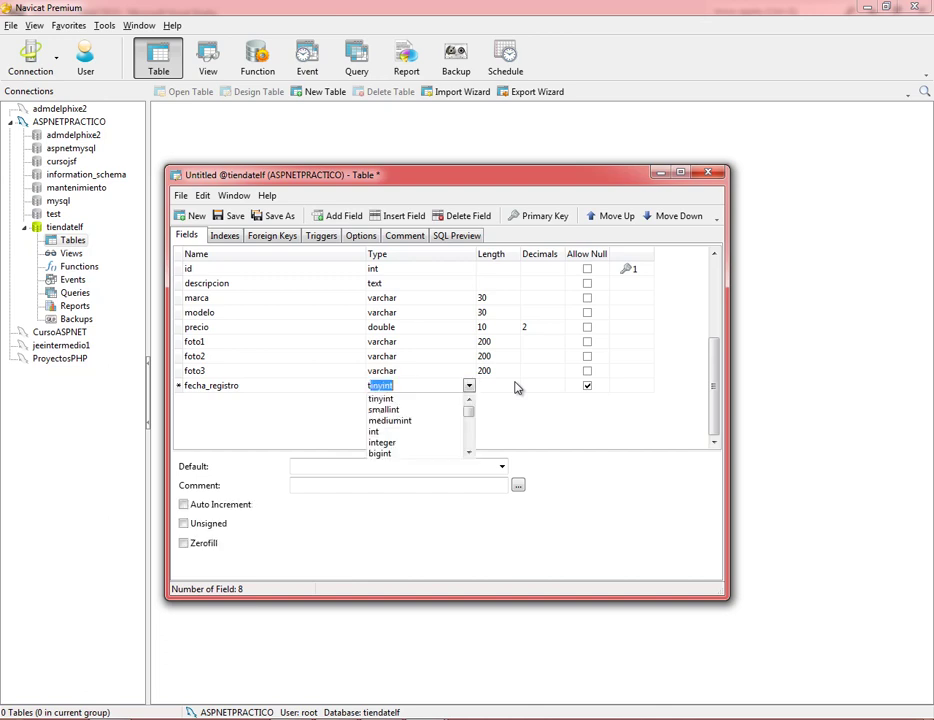
{"action": "type", "text": "t"}
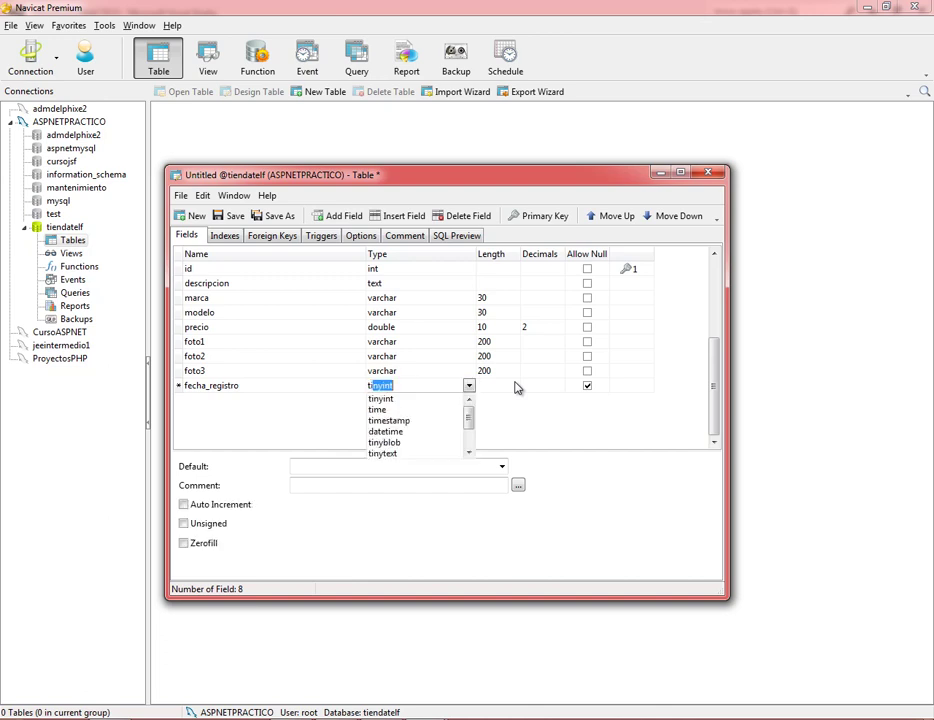
{"action": "key", "text": "Down"}
{"action": "key", "text": "Down"}
{"action": "key", "text": "Down"}
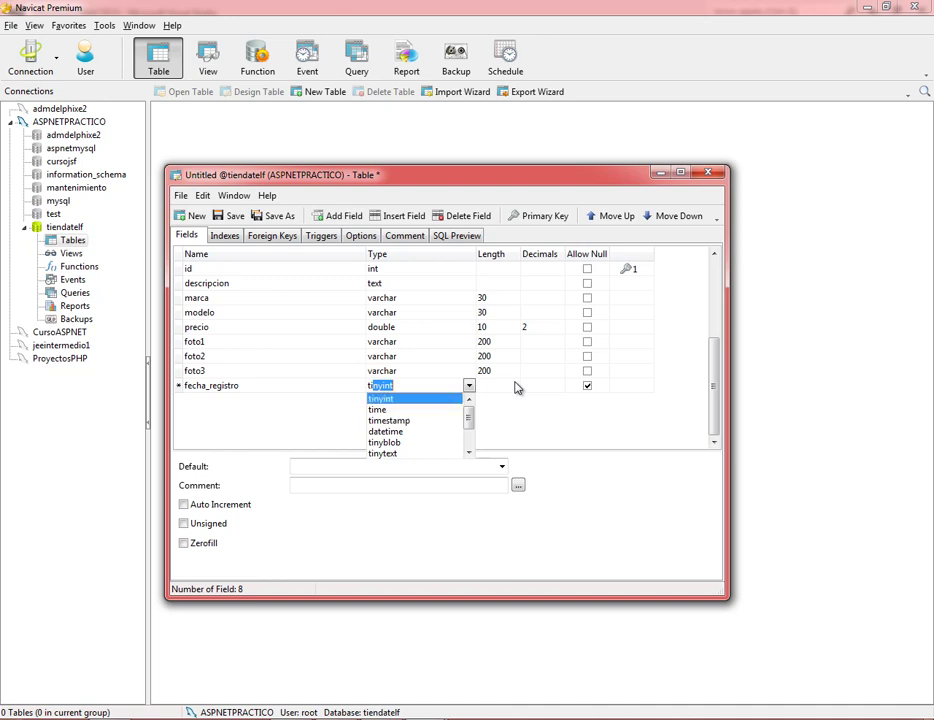
{"action": "key", "text": "Return"}
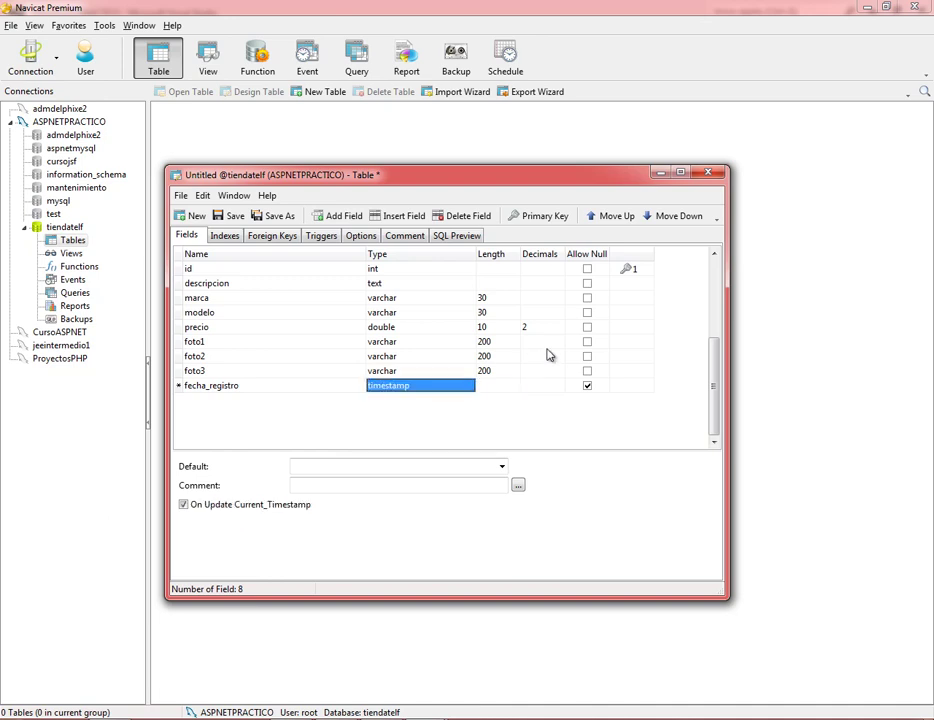
{"action": "left_click", "coordinate": [587, 385]}
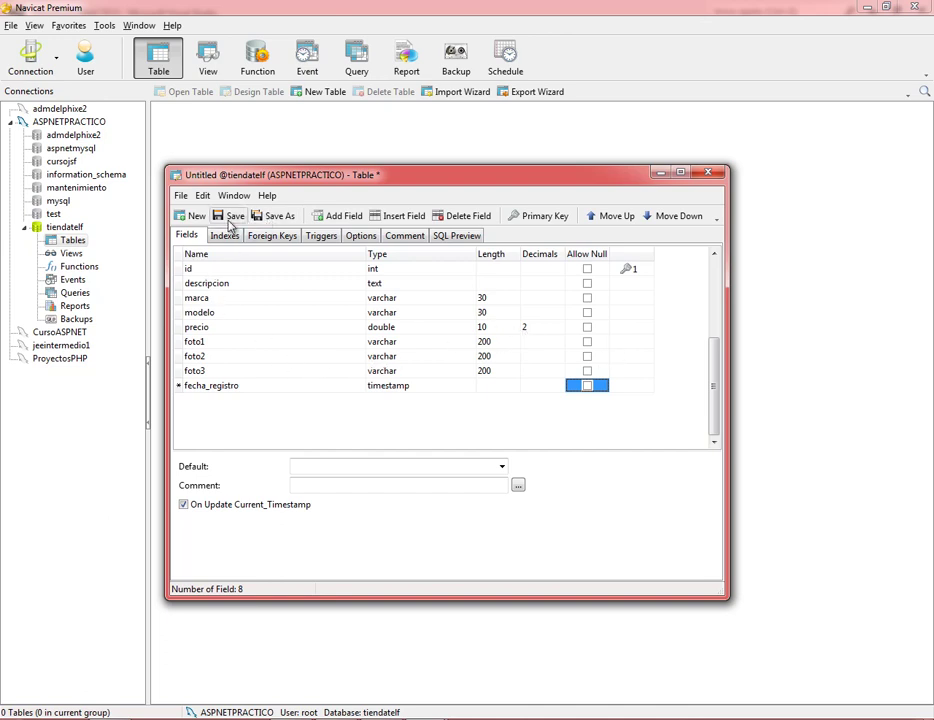
{"action": "left_click", "coordinate": [270, 222]}
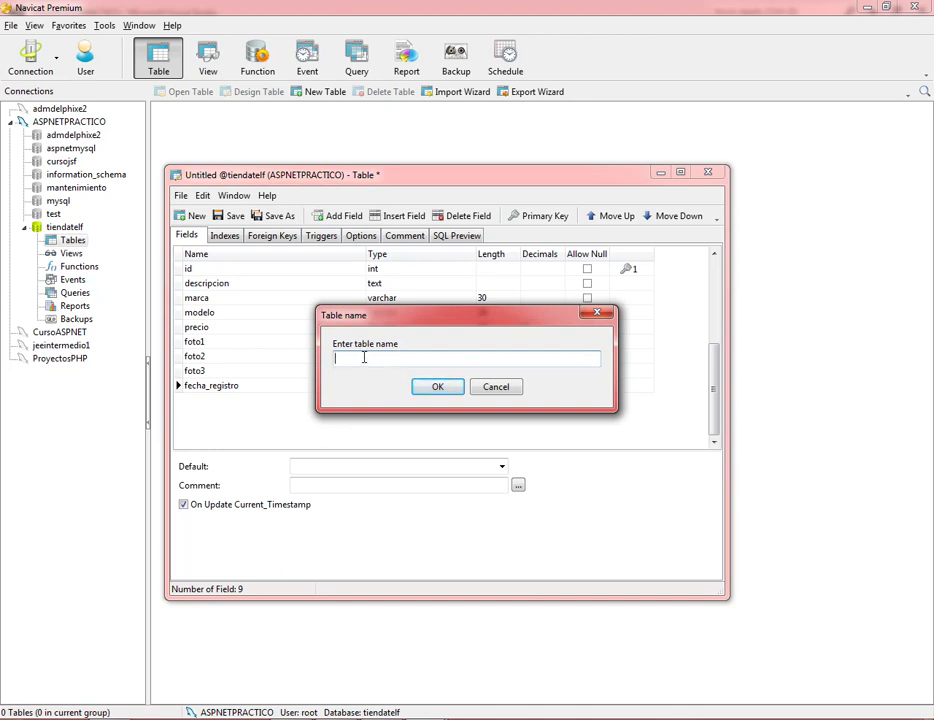
Enter Telefonos as the table name, confirm the save, and close the table designer.
{"action": "type", "text": "Teleg"}
{"action": "key", "text": "BackSpace"}
{"action": "type", "text": "fonos"}
{"action": "left_click", "coordinate": [437, 387]}
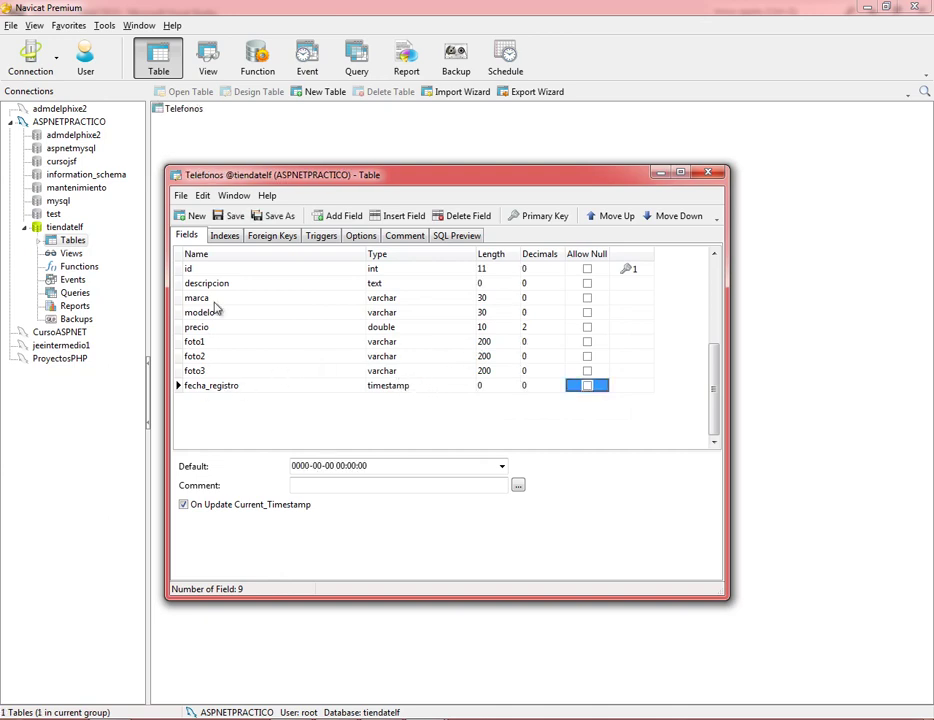
{"action": "left_click", "coordinate": [709, 176]}
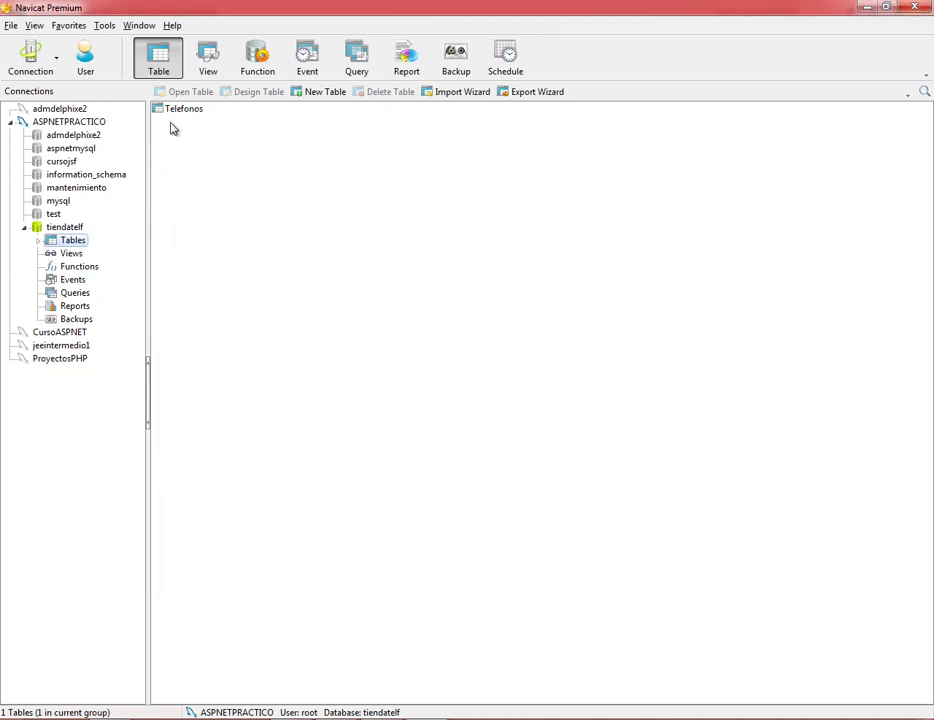
Start a new table under tiendatelf's Tables with an id field of type int.
{"action": "left_click", "coordinate": [39, 242]}
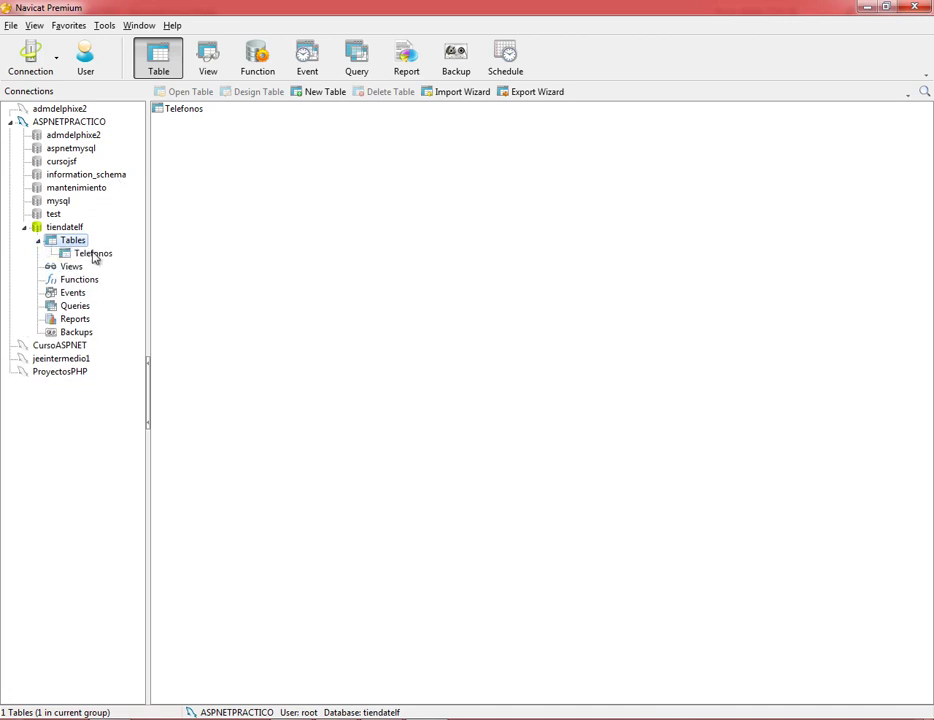
{"action": "right_click", "coordinate": [72, 242]}
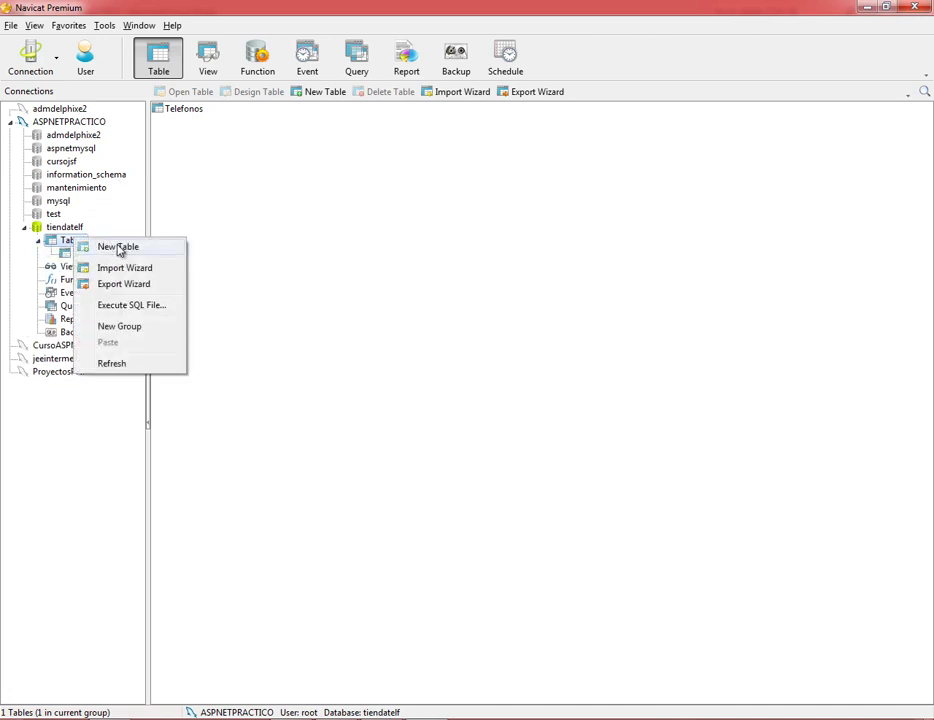
{"action": "left_click", "coordinate": [117, 247]}
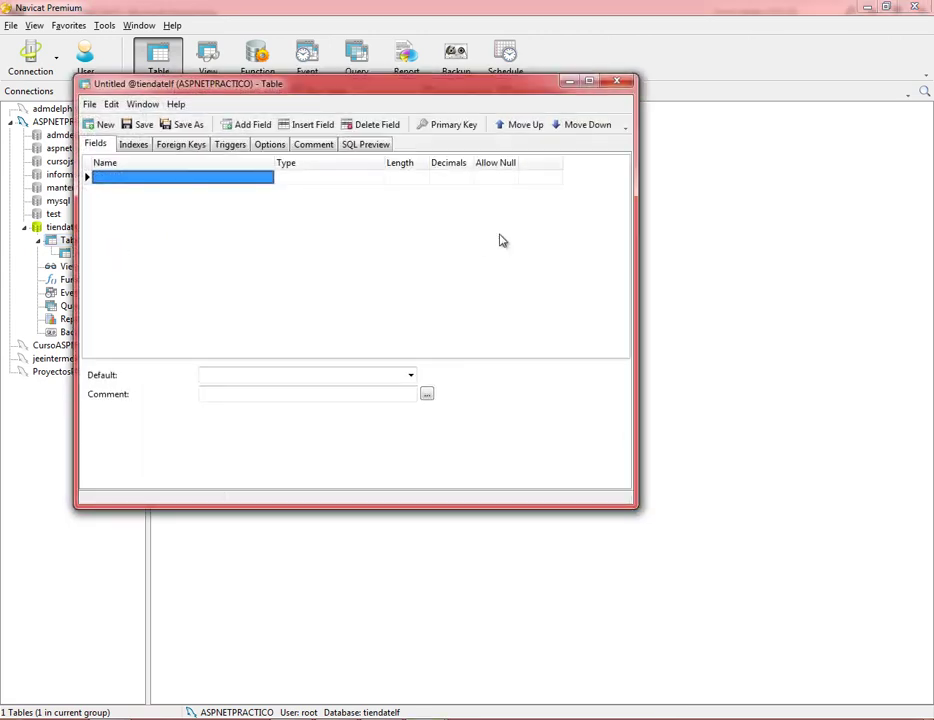
{"action": "type", "text": "id"}
{"action": "key", "text": "Tab"}
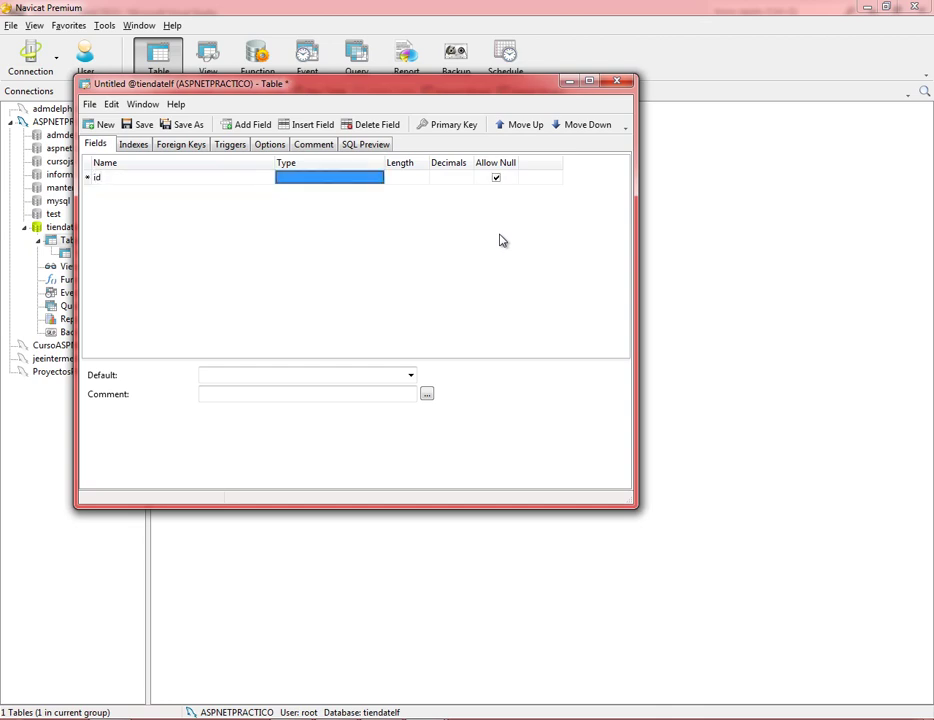
{"action": "type", "text": "int"}
{"action": "key", "text": "Tab"}
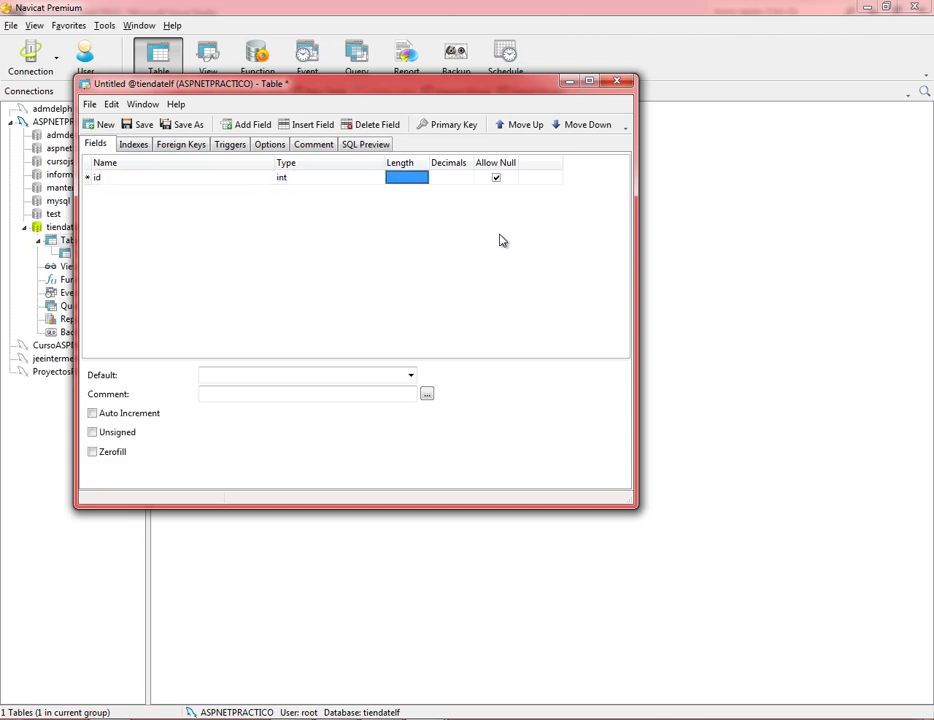
Make id non-null, auto-incrementing and the primary key, then add an empty row below it.
{"action": "left_click", "coordinate": [496, 178]}
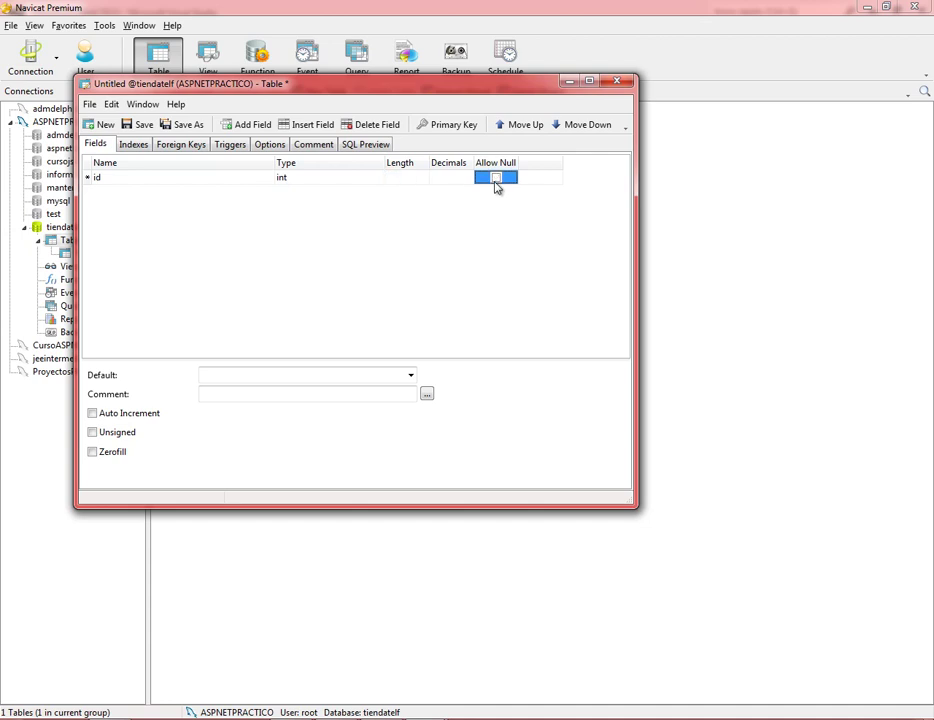
{"action": "left_click", "coordinate": [460, 134]}
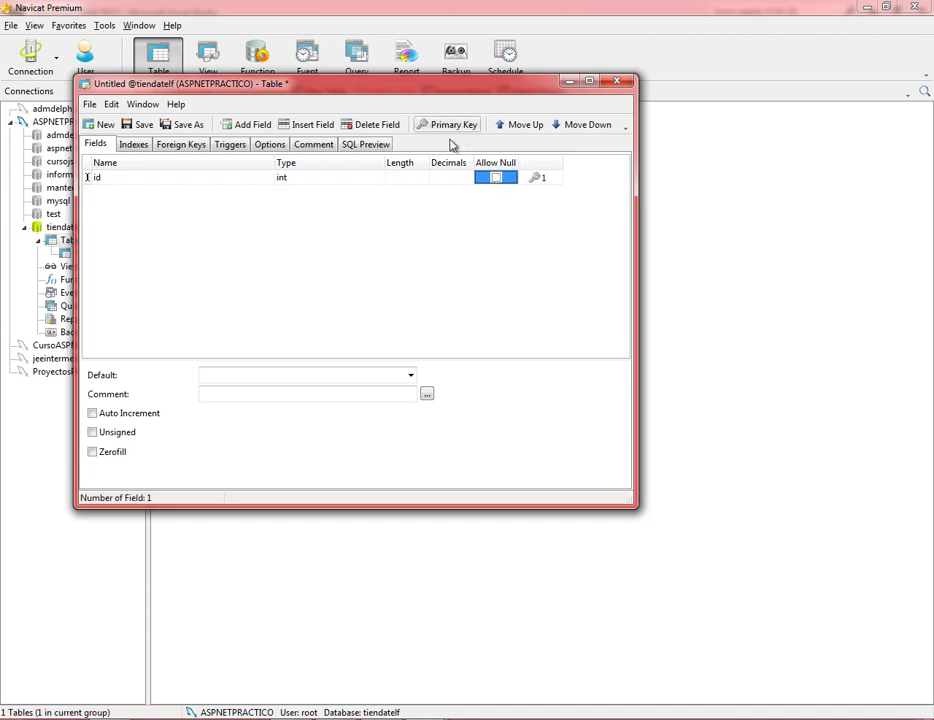
{"action": "left_click", "coordinate": [93, 414]}
{"action": "key", "text": "Tab"}
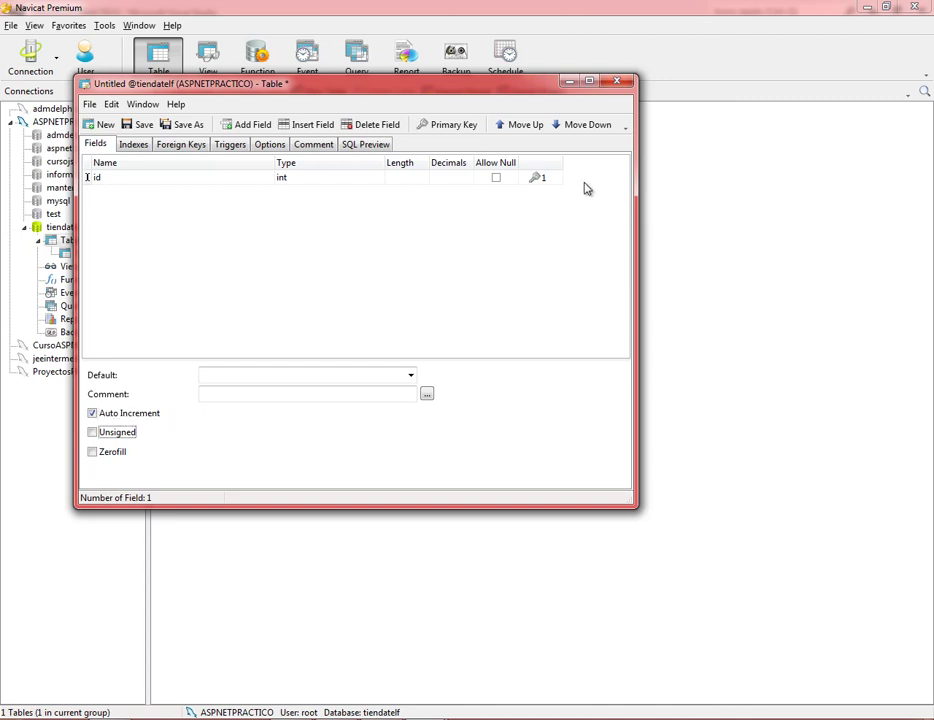
{"action": "left_click", "coordinate": [541, 177]}
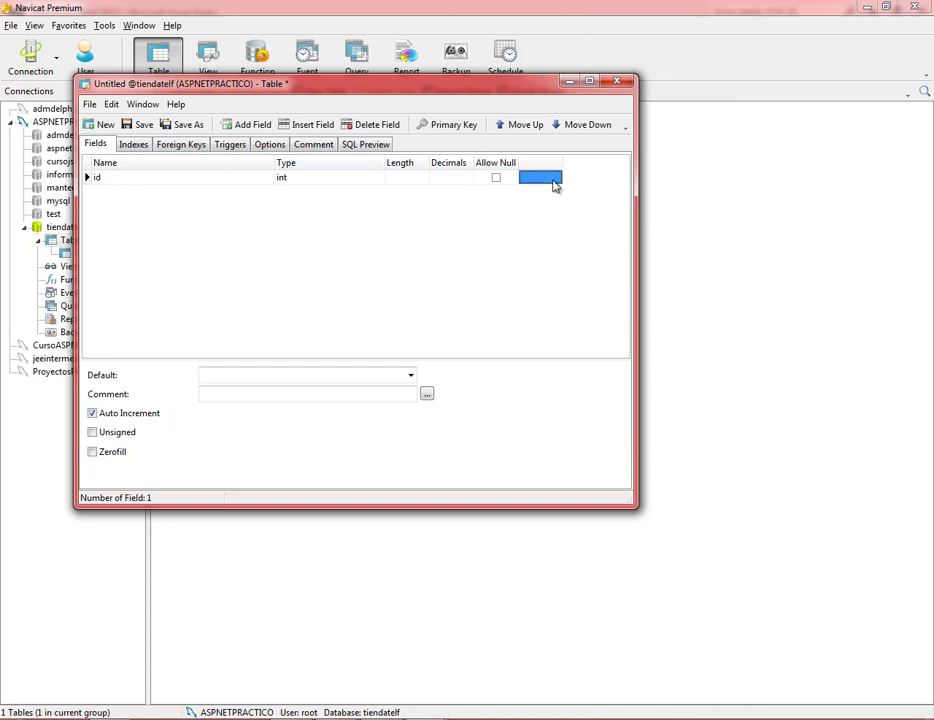
{"action": "left_click", "coordinate": [456, 128]}
{"action": "key", "text": "Down"}
{"action": "key", "text": "Left"}
{"action": "key", "text": "Left"}
{"action": "key", "text": "Left"}
{"action": "key", "text": "Left"}
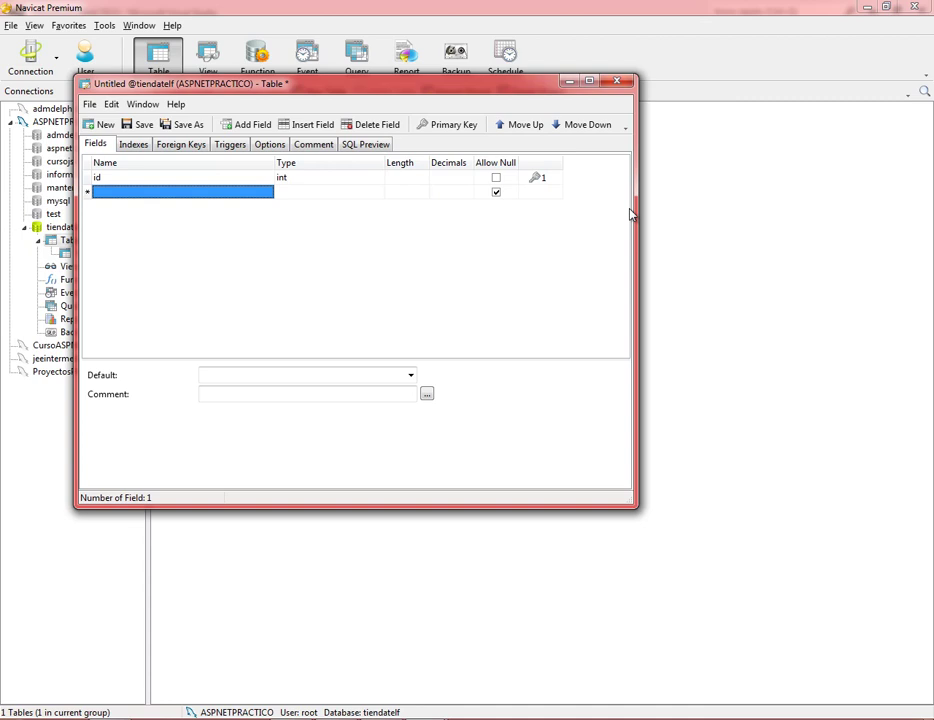
Add a non-null nombre field as varchar with length 30.
{"action": "type", "text": "nombre"}
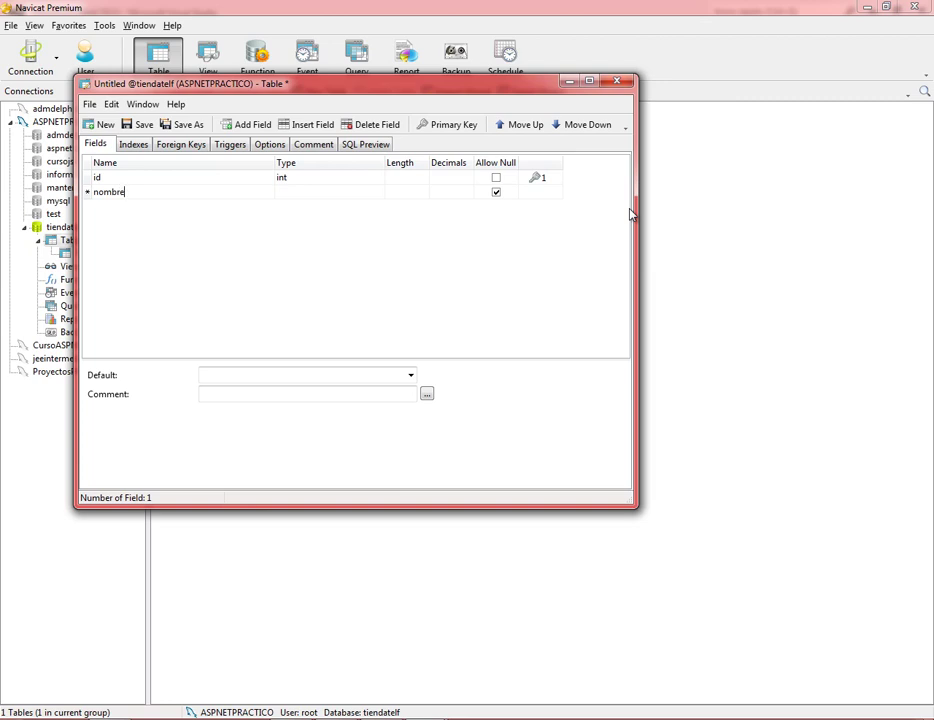
{"action": "key", "text": "Tab"}
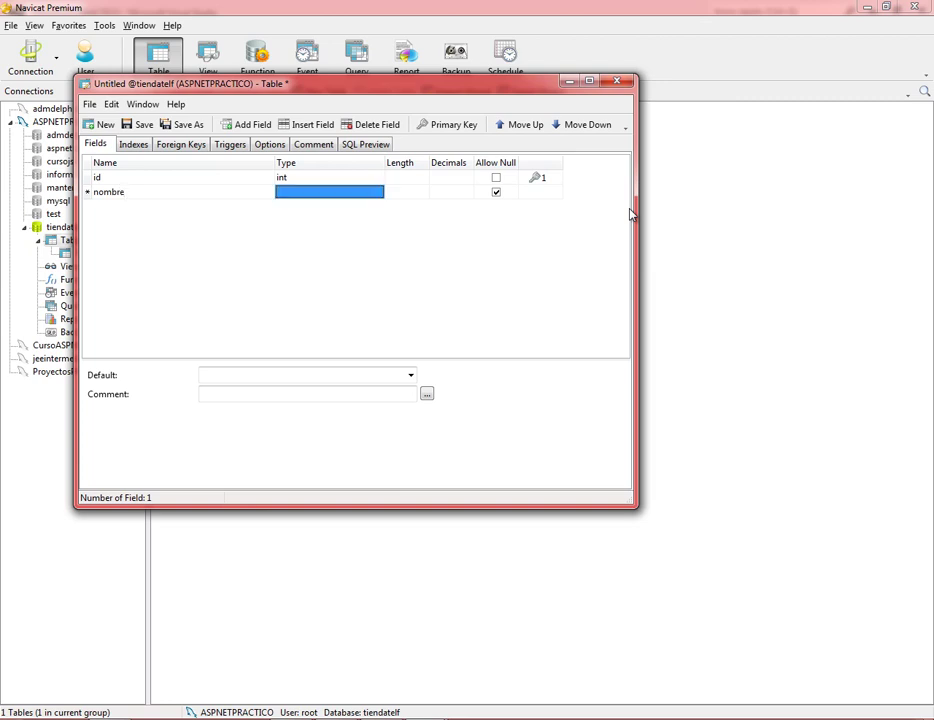
{"action": "type", "text": "varchar"}
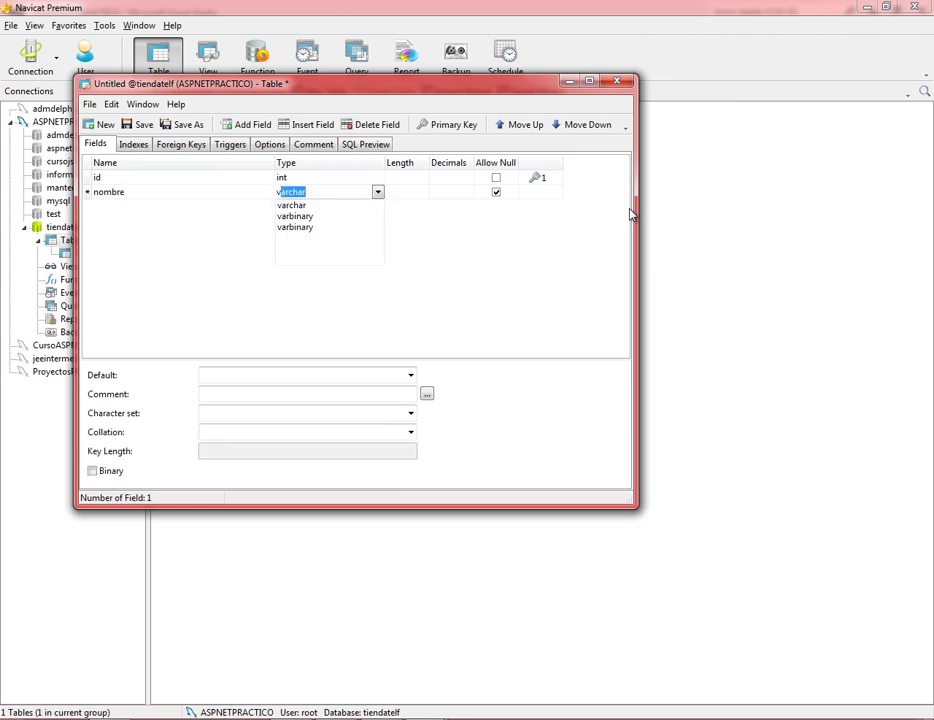
{"action": "key", "text": "Tab"}
{"action": "type", "text": "30"}
{"action": "key", "text": "Tab"}
{"action": "key", "text": "Tab"}
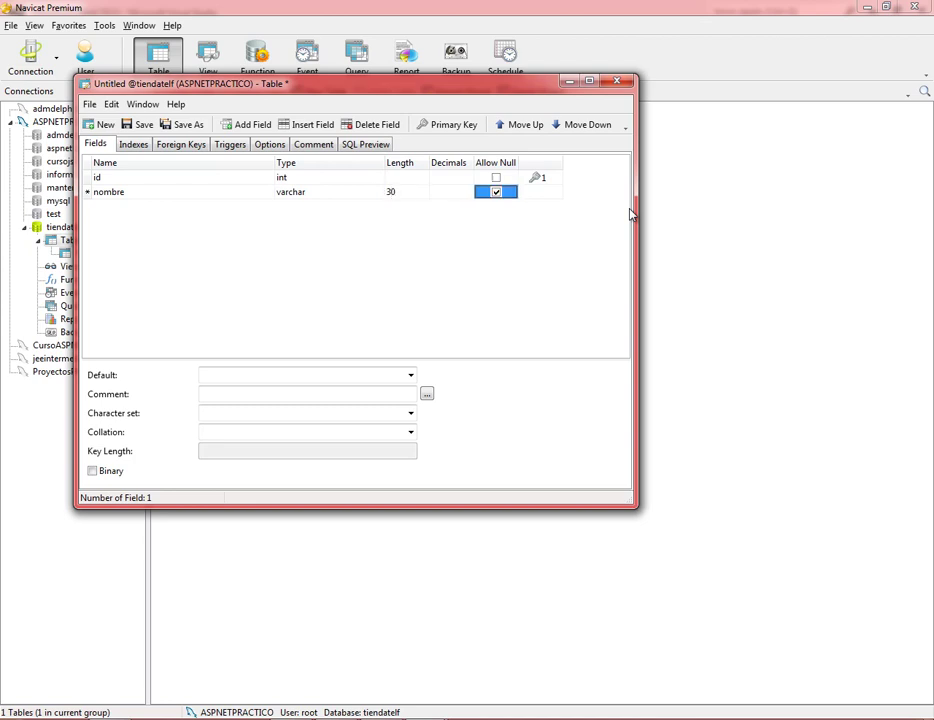
{"action": "left_click", "coordinate": [505, 192]}
{"action": "key", "text": "Tab"}
{"action": "key", "text": "Tab"}
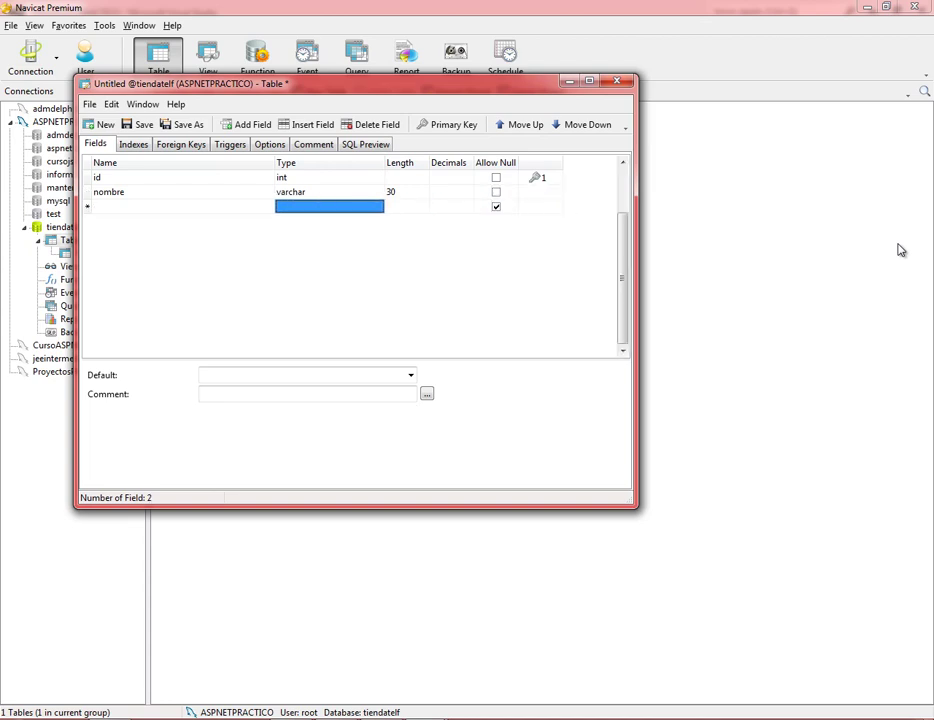
Add a non-null descripcion field of type text.
{"action": "type", "text": "desc"}
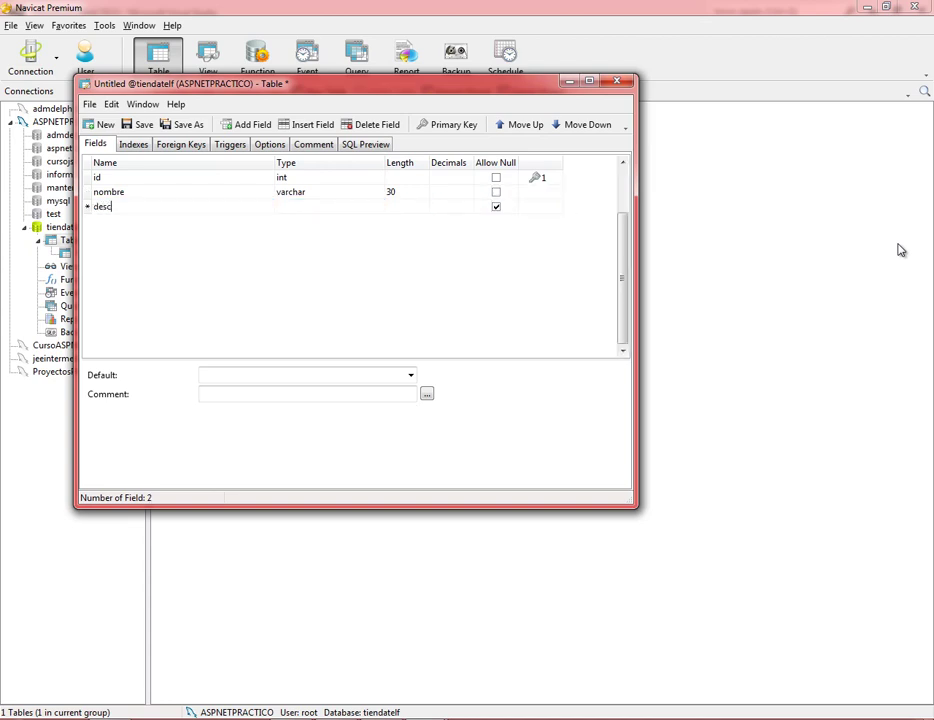
{"action": "type", "text": "ripcion"}
{"action": "key", "text": "Tab"}
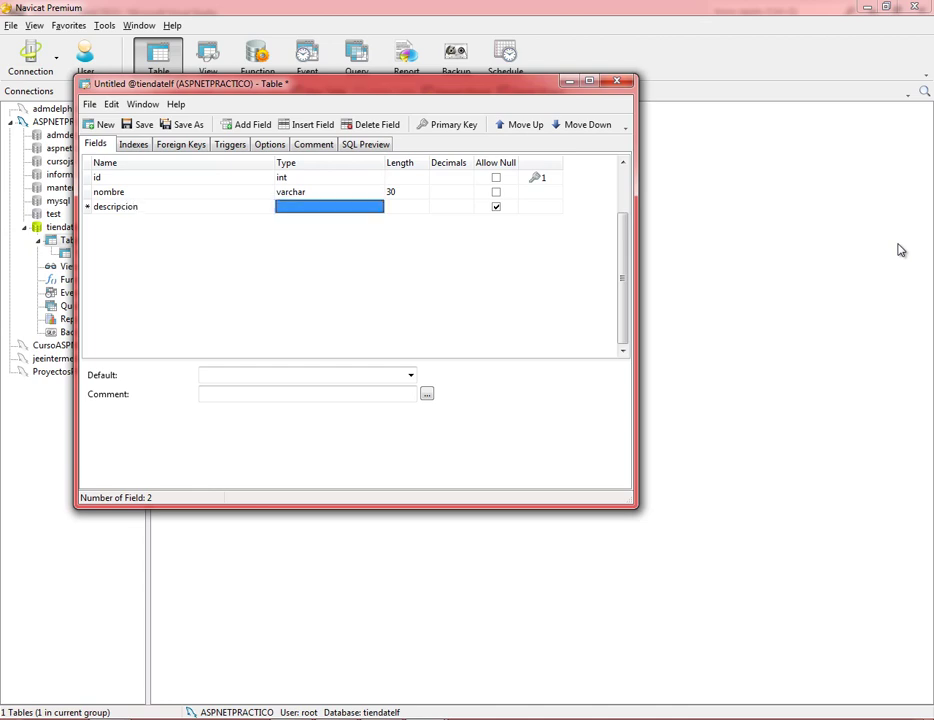
{"action": "type", "text": "text"}
{"action": "key", "text": "Tab"}
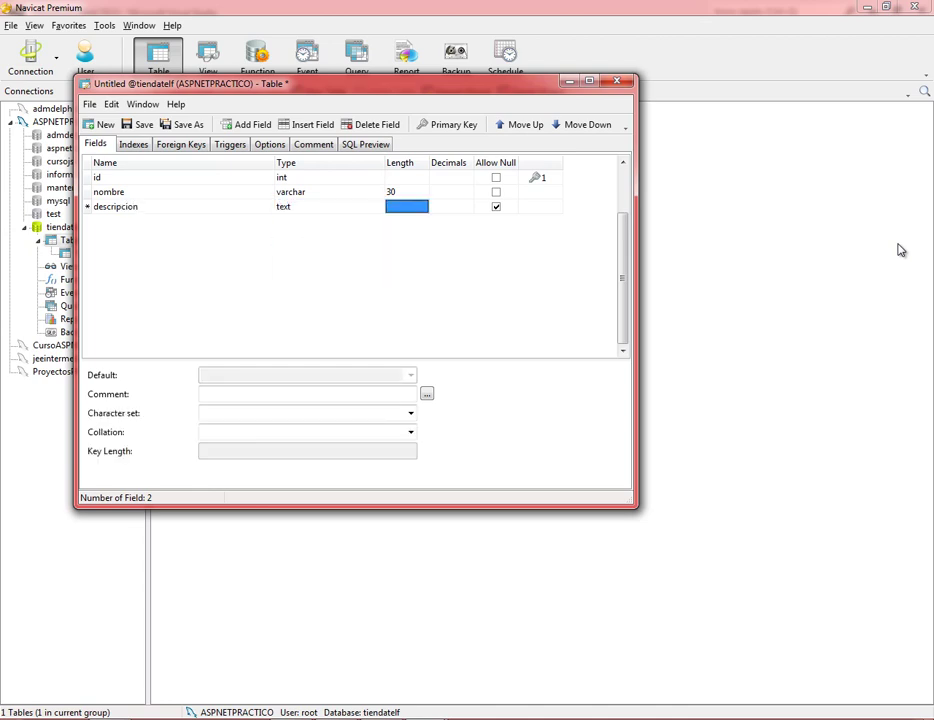
{"action": "key", "text": "Tab"}
{"action": "left_click", "coordinate": [497, 207]}
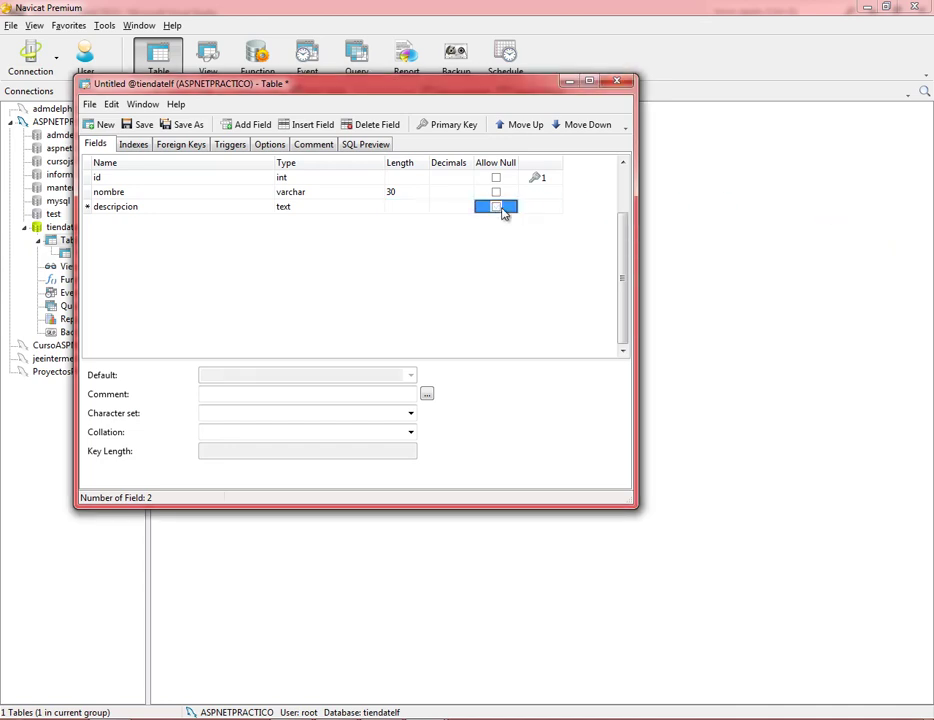
{"action": "key", "text": "Tab"}
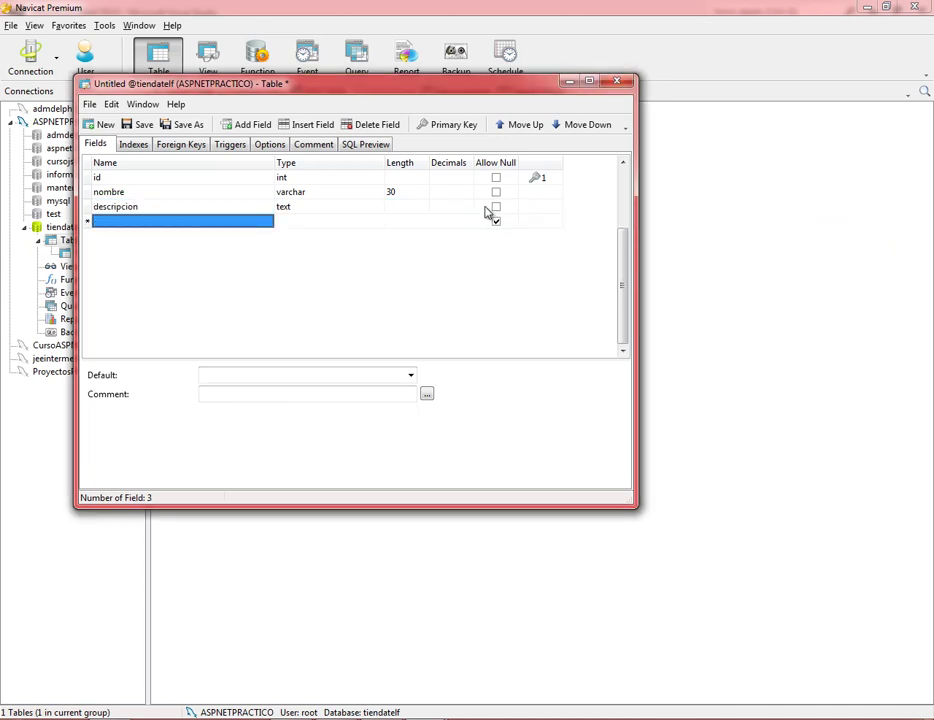
Add a non-null marca field as varchar with length 30.
{"action": "type", "text": "marca"}
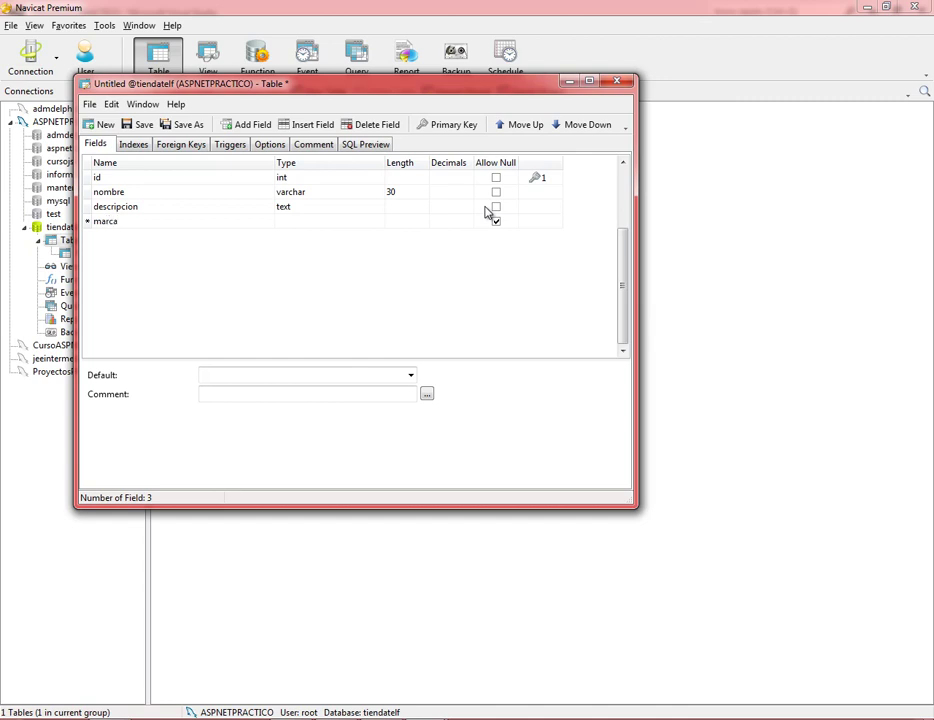
{"action": "key", "text": "Tab"}
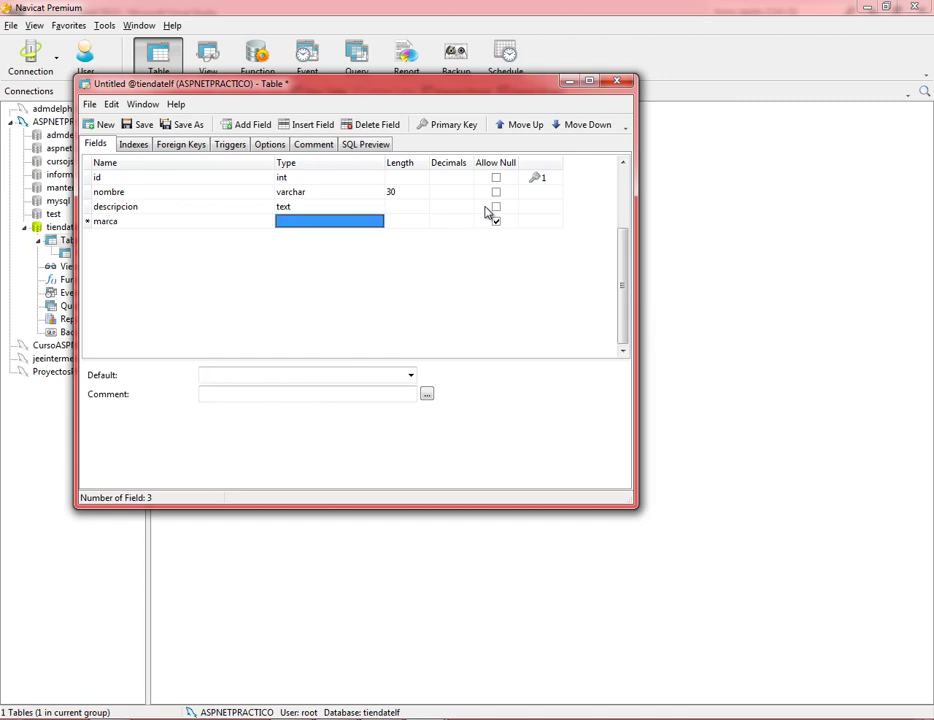
{"action": "type", "text": "varchar"}
{"action": "key", "text": "Tab"}
{"action": "type", "text": "30"}
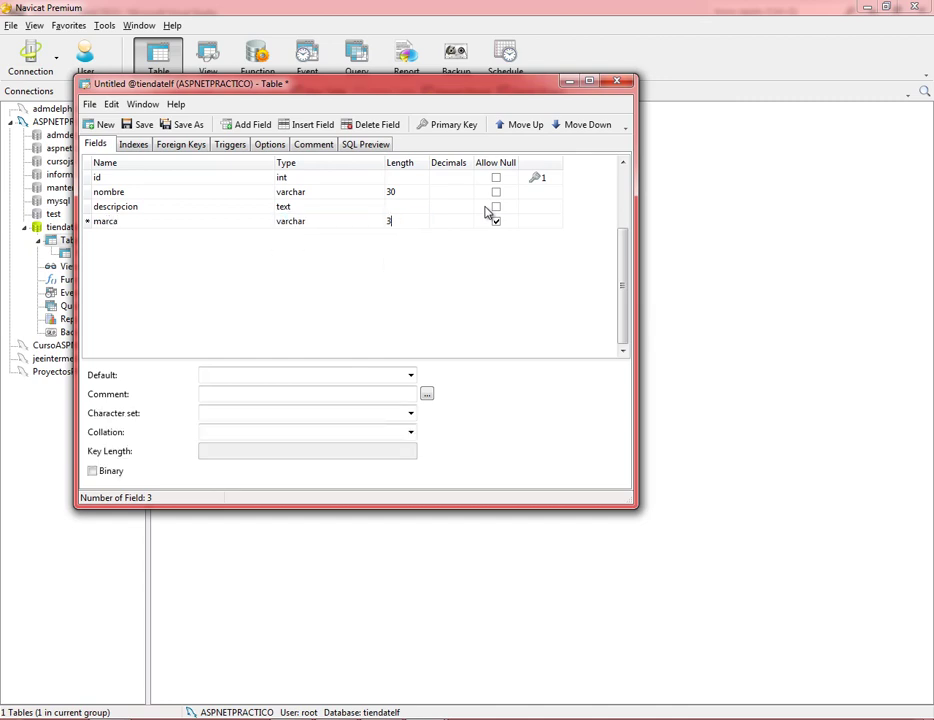
{"action": "left_click", "coordinate": [496, 221]}
{"action": "key", "text": "Down"}
{"action": "key", "text": "Left"}
{"action": "key", "text": "Left"}
{"action": "key", "text": "Left"}
{"action": "key", "text": "Left"}
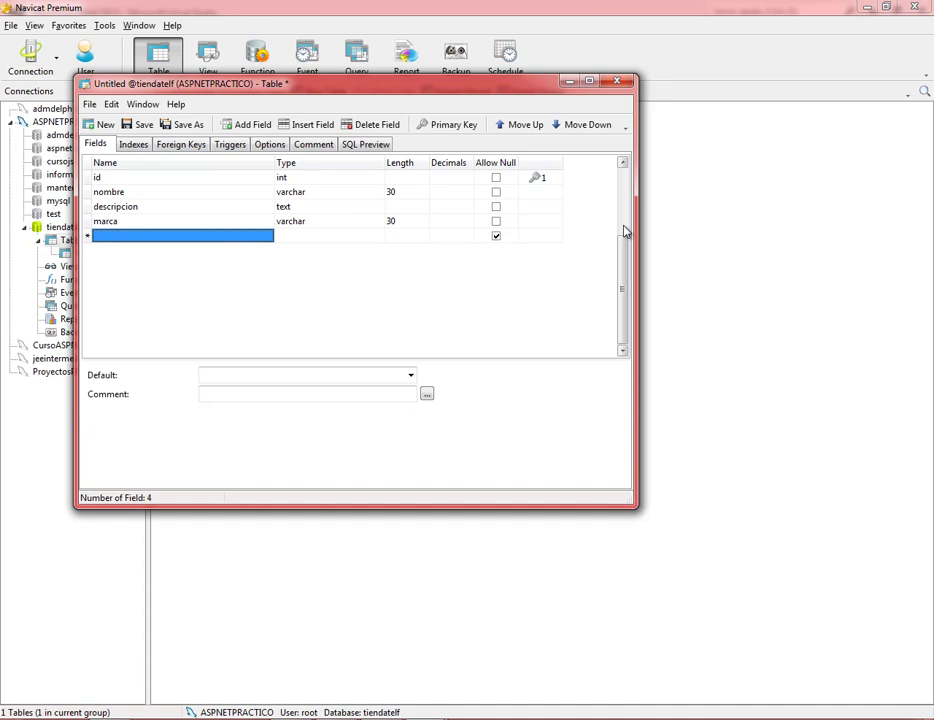
Add a non-null precio field of type double with length 10 and 2 decimals.
{"action": "type", "text": "precui"}
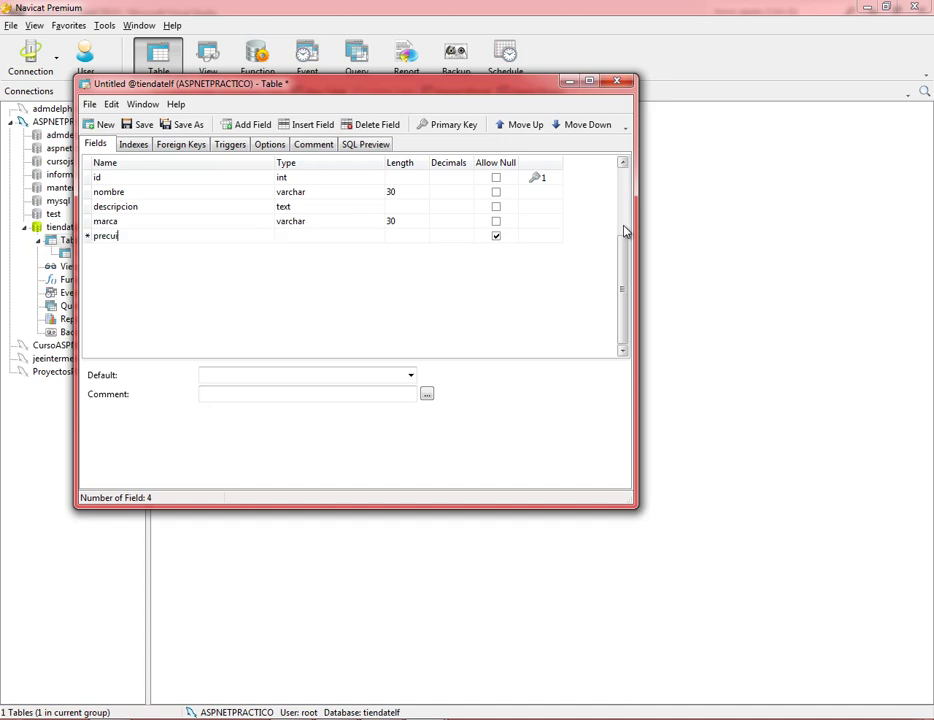
{"action": "key", "text": "BackSpace"}
{"action": "key", "text": "BackSpace"}
{"action": "type", "text": "io"}
{"action": "key", "text": "Tab"}
{"action": "type", "text": "d"}
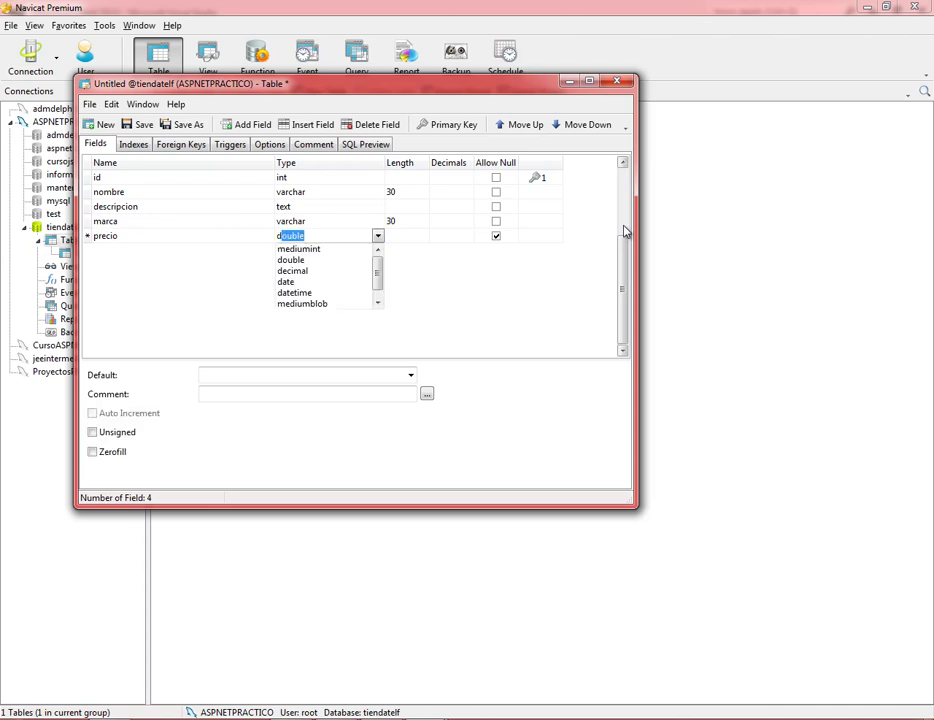
{"action": "key", "text": "Tab"}
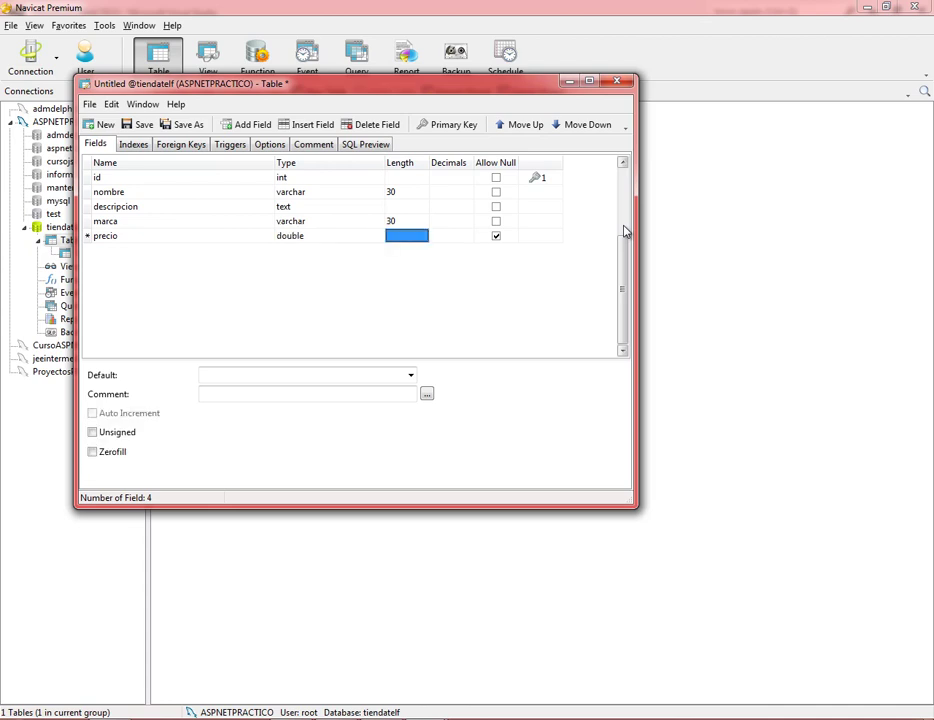
{"action": "type", "text": "10"}
{"action": "key", "text": "Tab"}
{"action": "type", "text": "2"}
{"action": "key", "text": "Tab"}
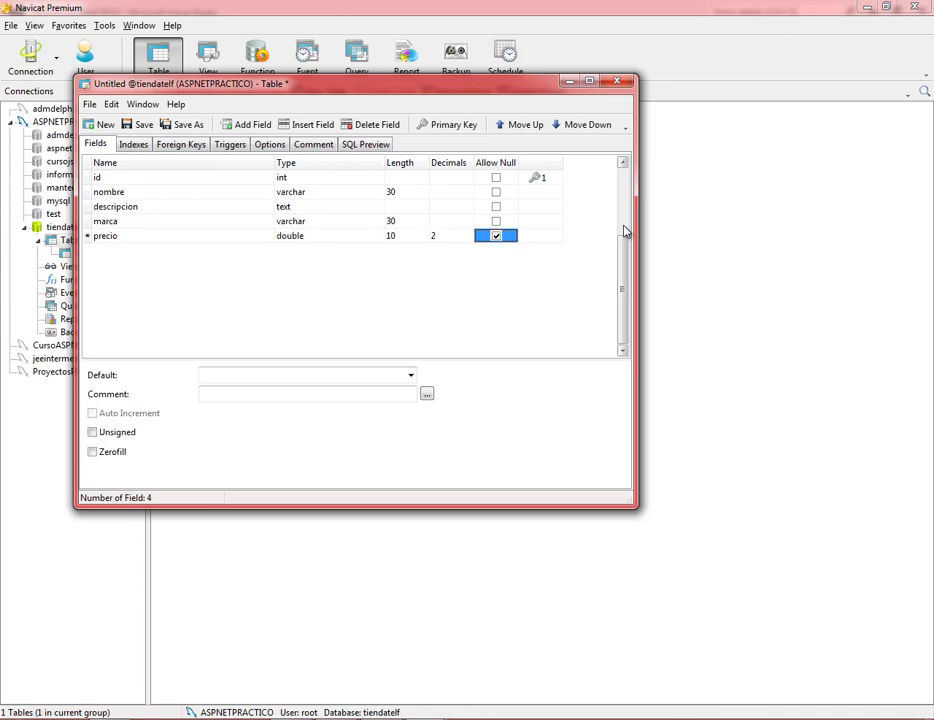
{"action": "key", "text": "space"}
Add a non-null fecha_registro field of type time in a new row.
{"action": "key", "text": "Tab"}
{"action": "key", "text": "shift+Tab"}
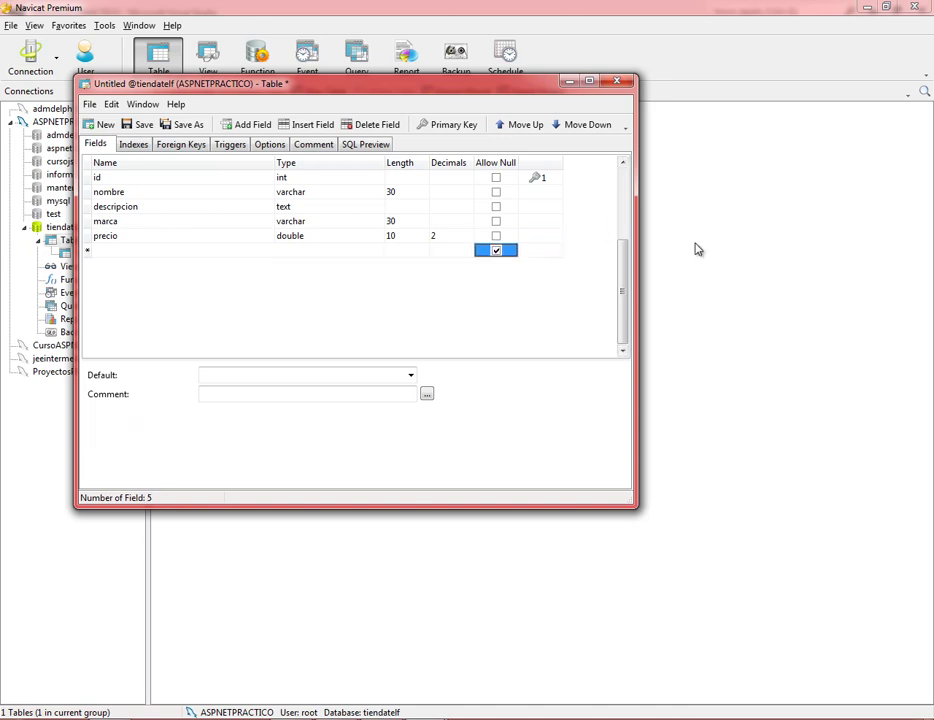
{"action": "key", "text": "Home"}
{"action": "type", "text": "g"}
{"action": "type", "text": "fecha"}
{"action": "type", "text": "_re"}
{"action": "type", "text": "gistyro"}
{"action": "key", "text": "BackSpace"}
{"action": "key", "text": "BackSpace"}
{"action": "type", "text": "ro"}
{"action": "key", "text": "Tab"}
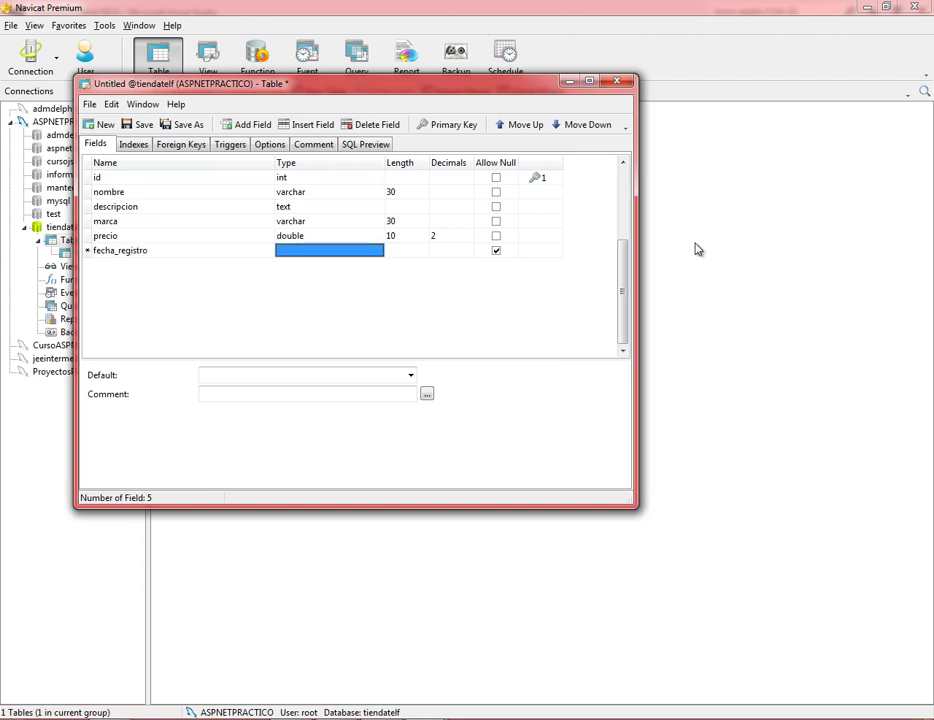
{"action": "type", "text": "time"}
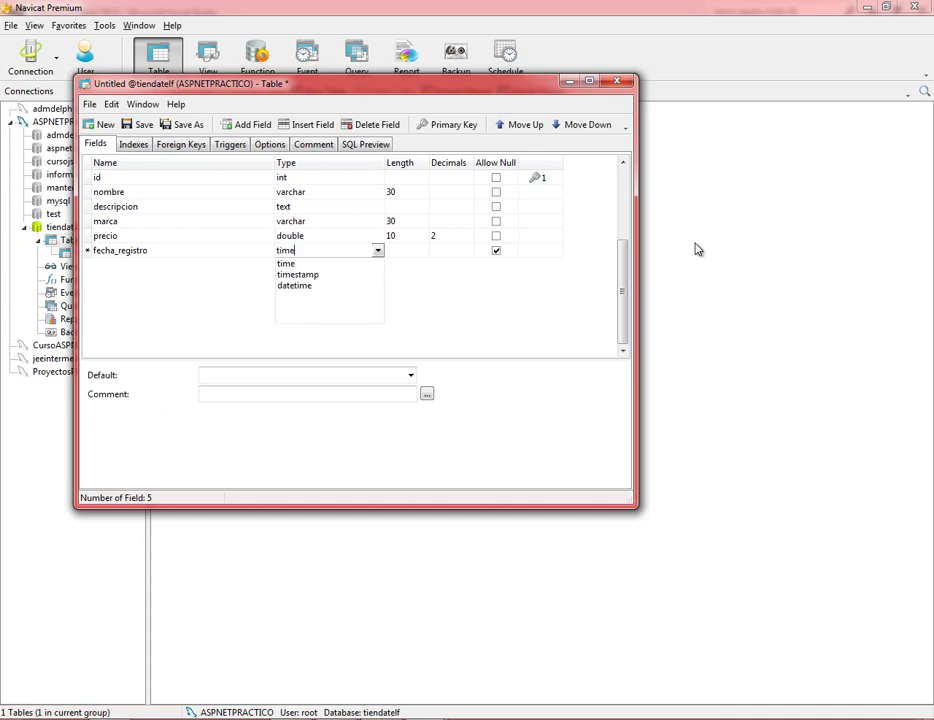
{"action": "key", "text": "Down"}
{"action": "key", "text": "Tab"}
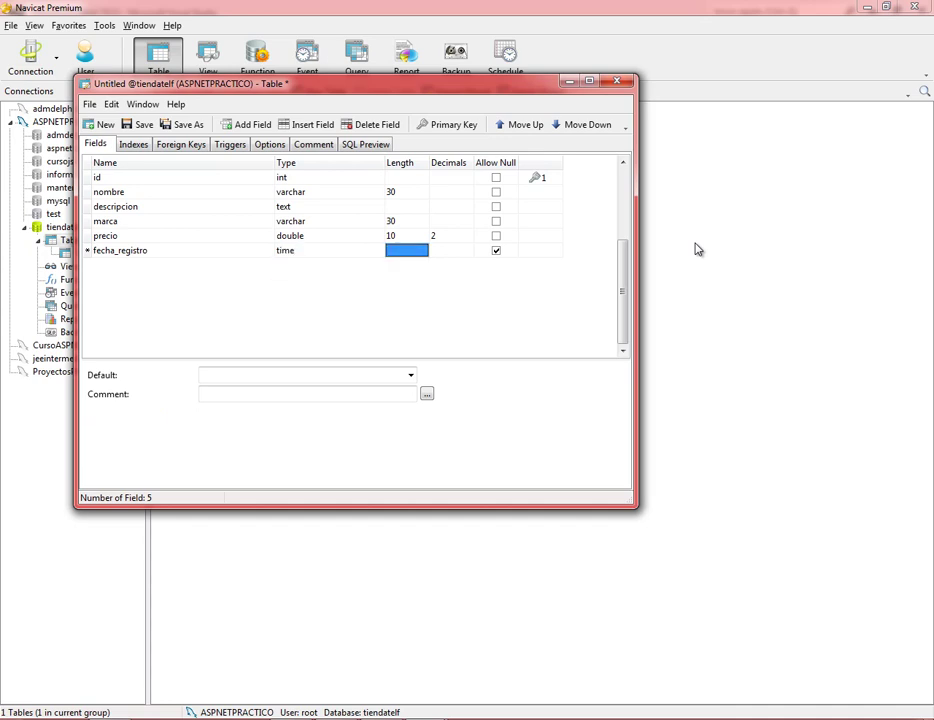
{"action": "left_click", "coordinate": [503, 255]}
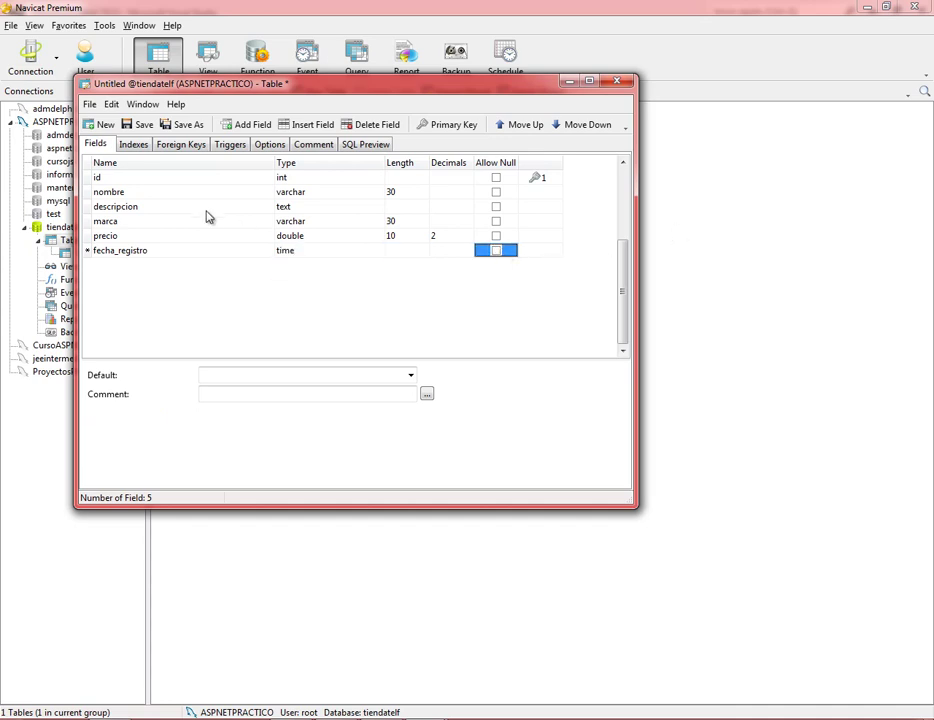
Save the table as Piezas, close its designer, and switch to Visual Studio and back.
{"action": "left_click", "coordinate": [190, 125]}
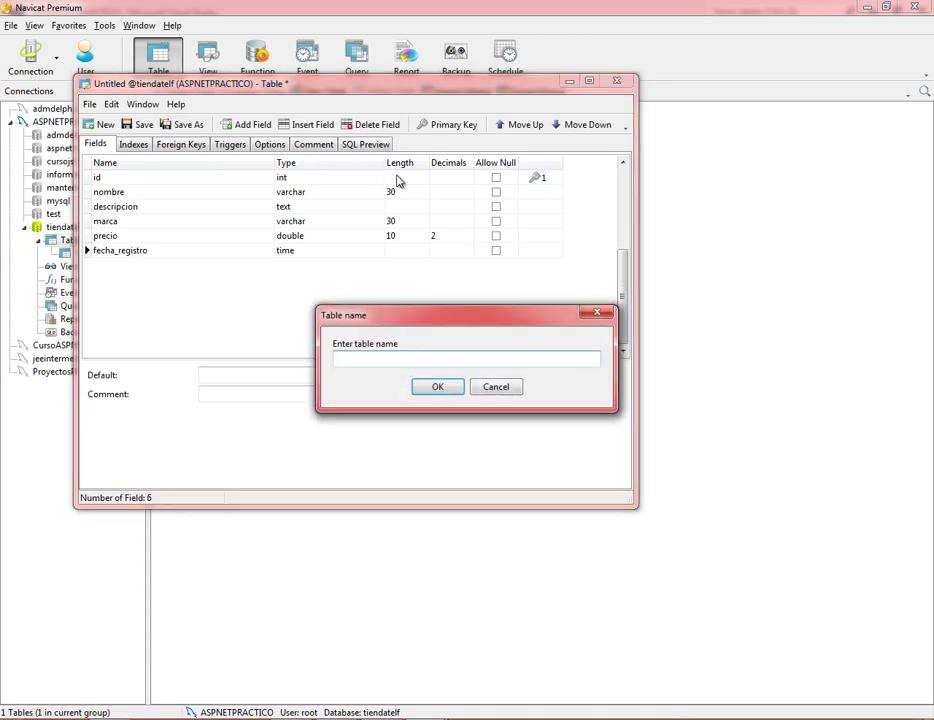
{"action": "type", "text": "Piezas"}
{"action": "left_click", "coordinate": [437, 386]}
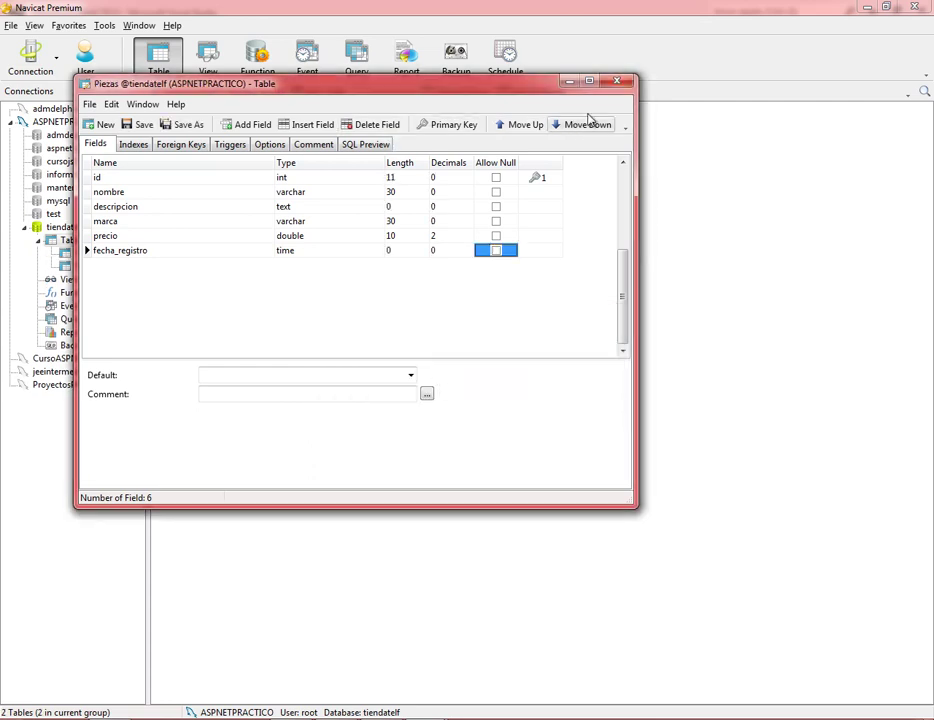
{"action": "left_click", "coordinate": [616, 82]}
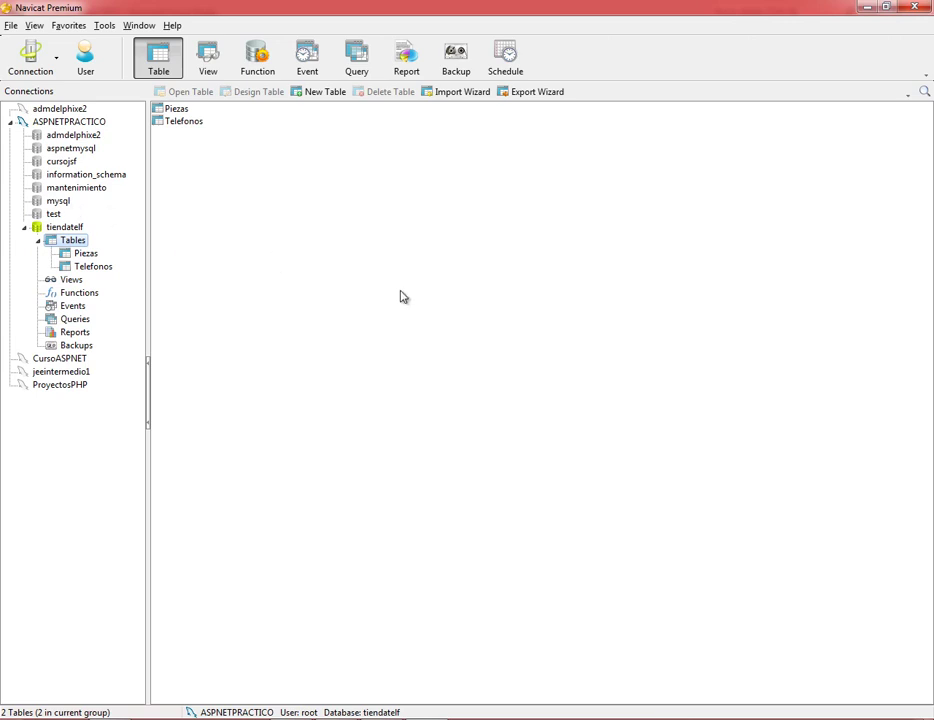
{"action": "key", "text": "alt+Tab"}
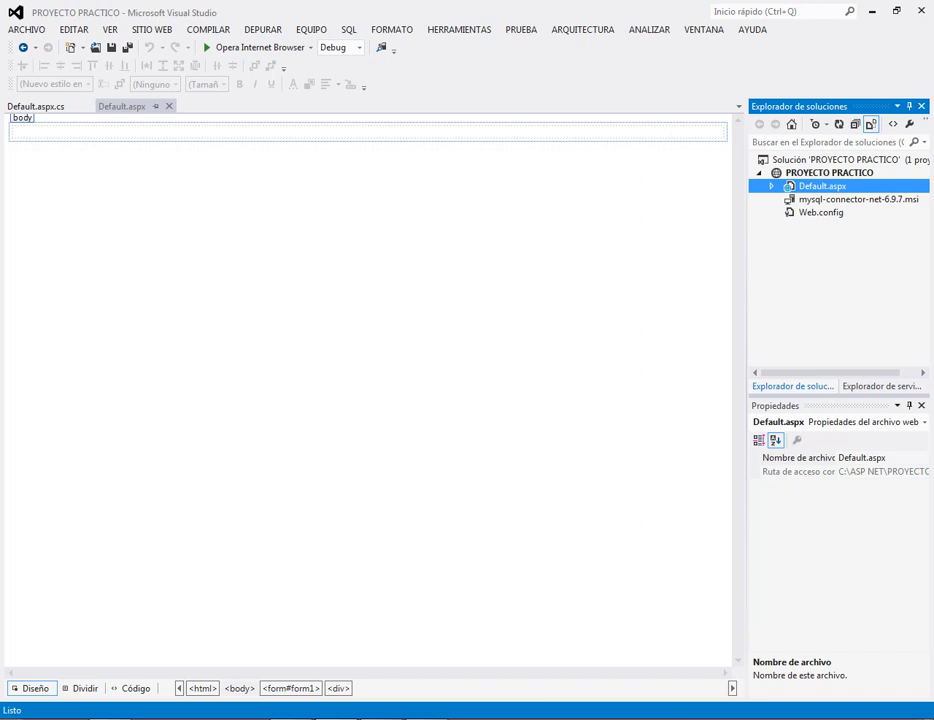
{"action": "key", "text": "alt+Tab"}
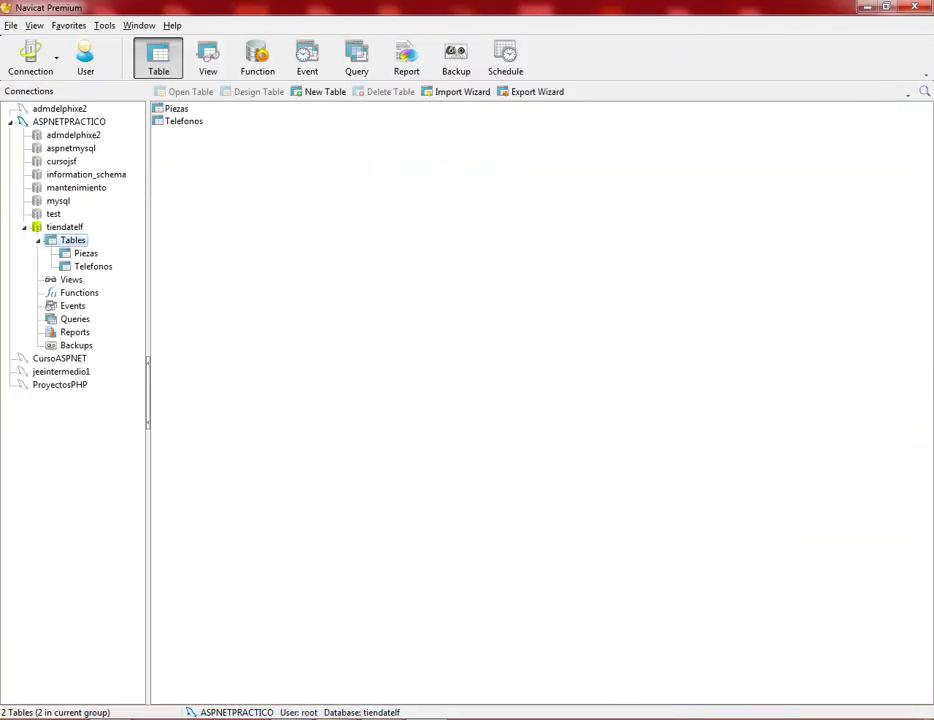